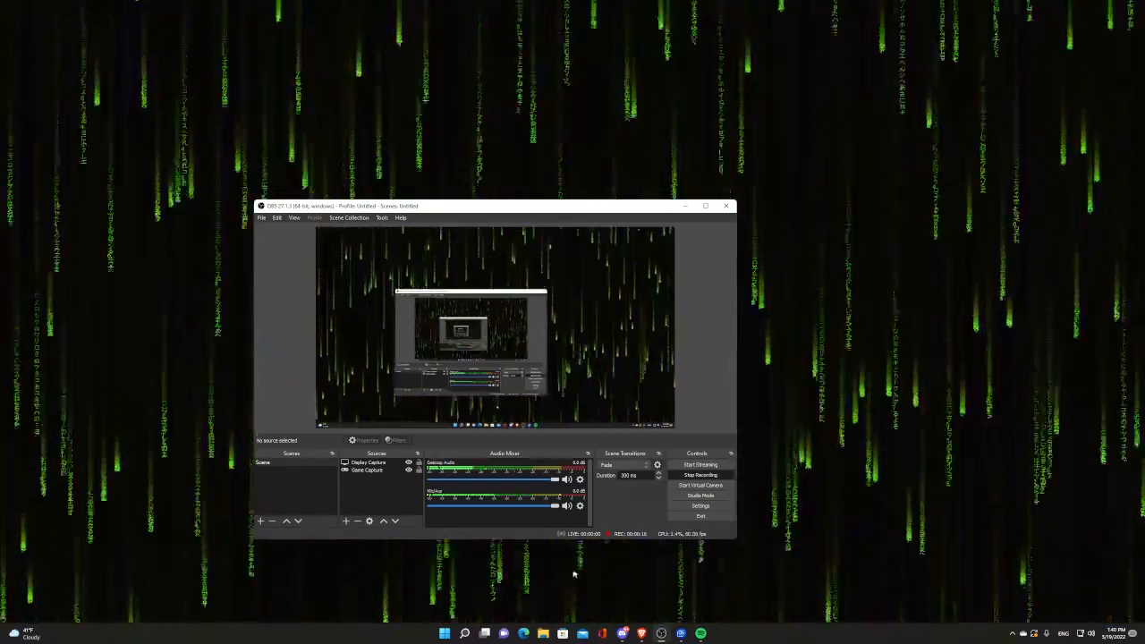
Step: Bring the Brave window with the DeltaHosting login page in front of OBS
{"action": "left_click", "coordinate": [642, 633]}
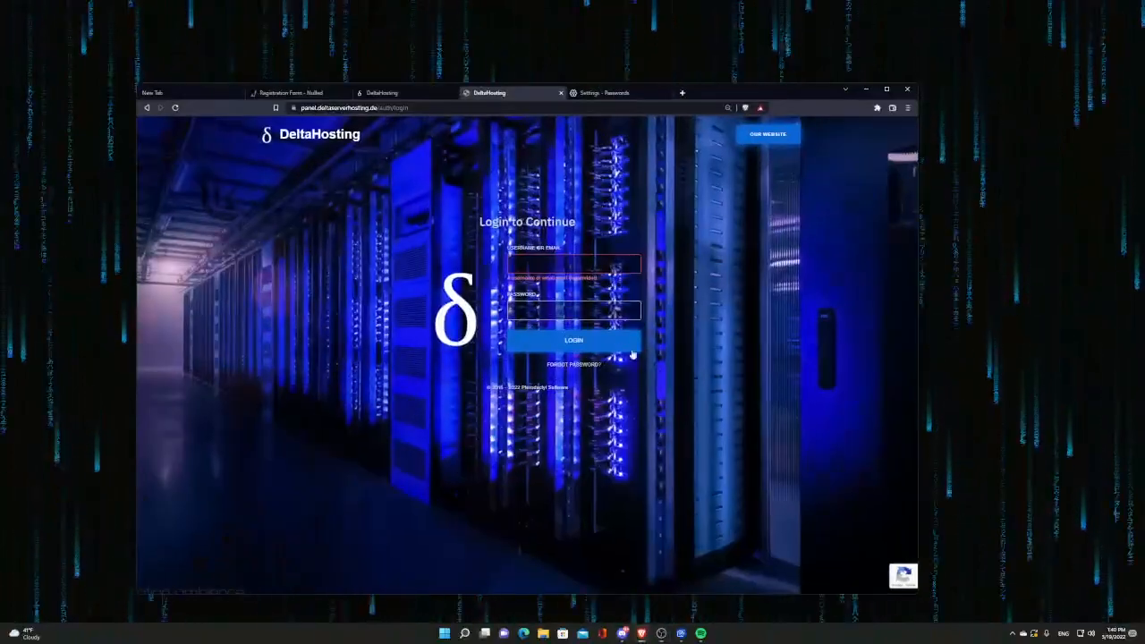
Step: Load controlpanel.deltaserverhosting.de in a new tab and autofill the saved email and password
{"action": "left_click", "coordinate": [681, 93]}
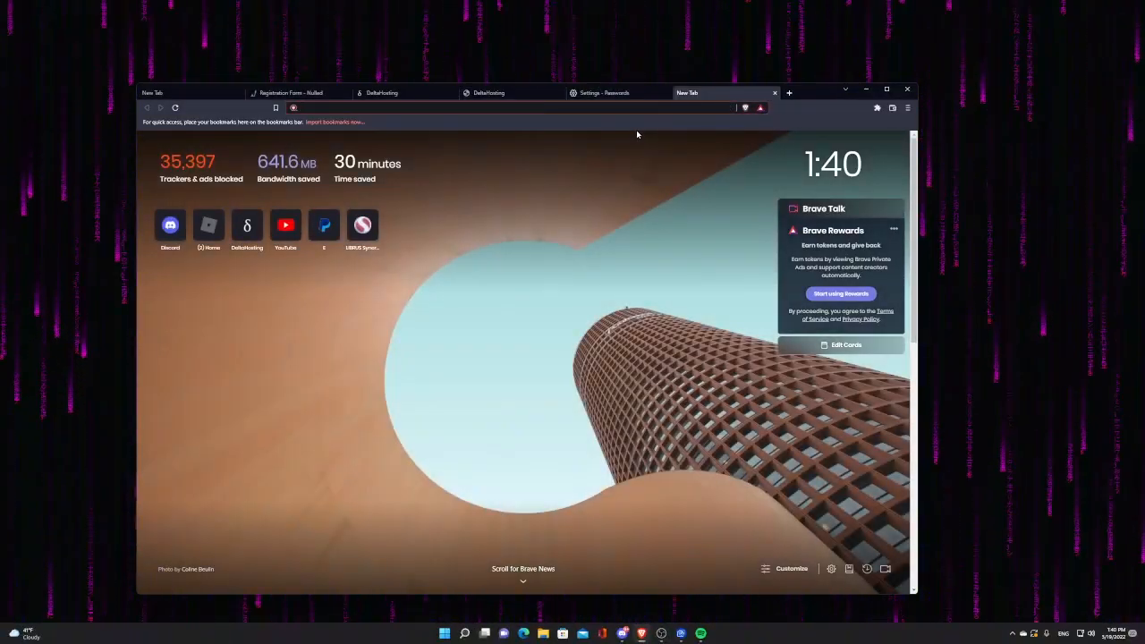
{"action": "type", "text": "con"}
{"action": "key", "text": "Return"}
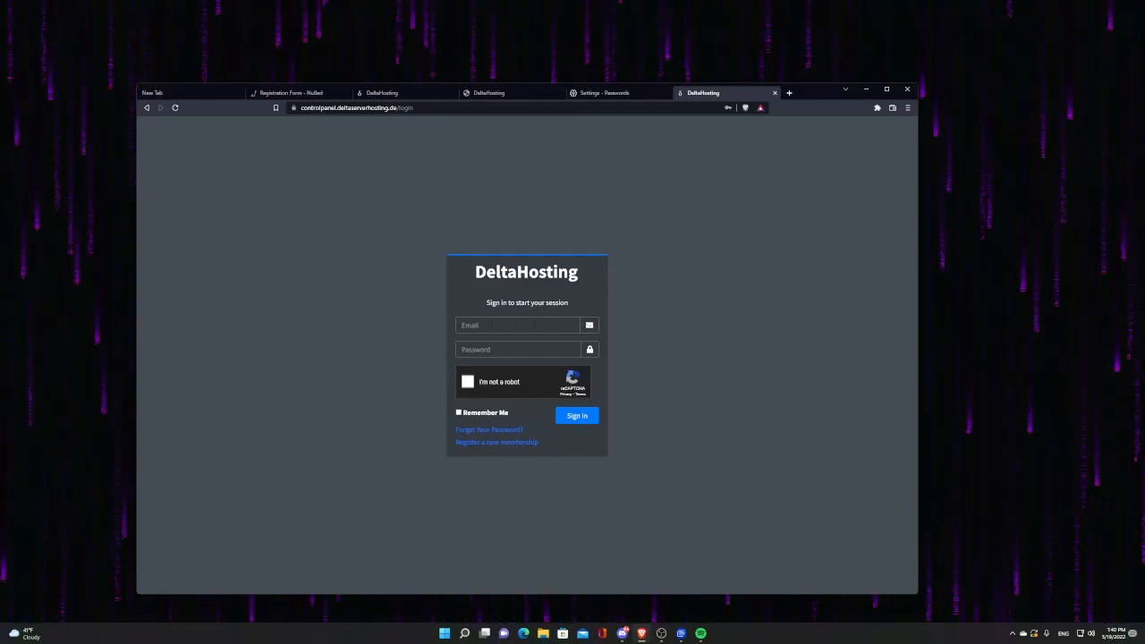
{"action": "left_click", "coordinate": [498, 328]}
{"action": "left_click", "coordinate": [505, 355]}
Step: Pass the reCAPTCHA motorcycle challenge and sign in to the control panel
{"action": "left_click", "coordinate": [467, 381]}
{"action": "left_click", "coordinate": [624, 396]}
{"action": "left_click", "coordinate": [572, 449]}
{"action": "left_click", "coordinate": [572, 449]}
{"action": "left_click", "coordinate": [520, 350]}
{"action": "left_click", "coordinate": [569, 338]}
{"action": "left_click", "coordinate": [632, 498]}
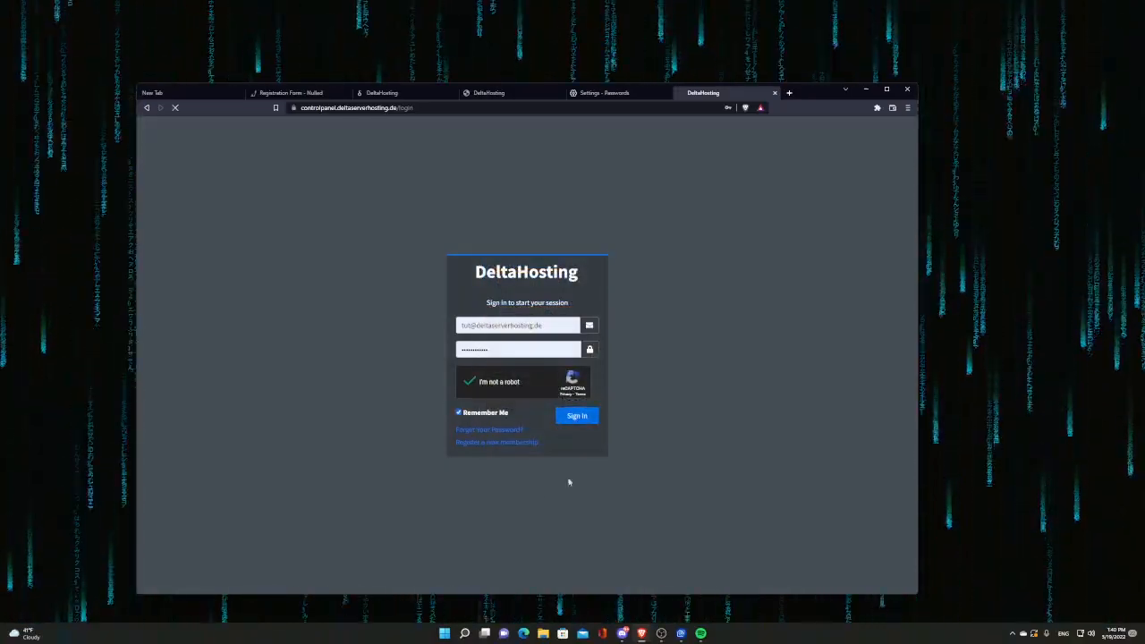
{"action": "left_click", "coordinate": [577, 417]}
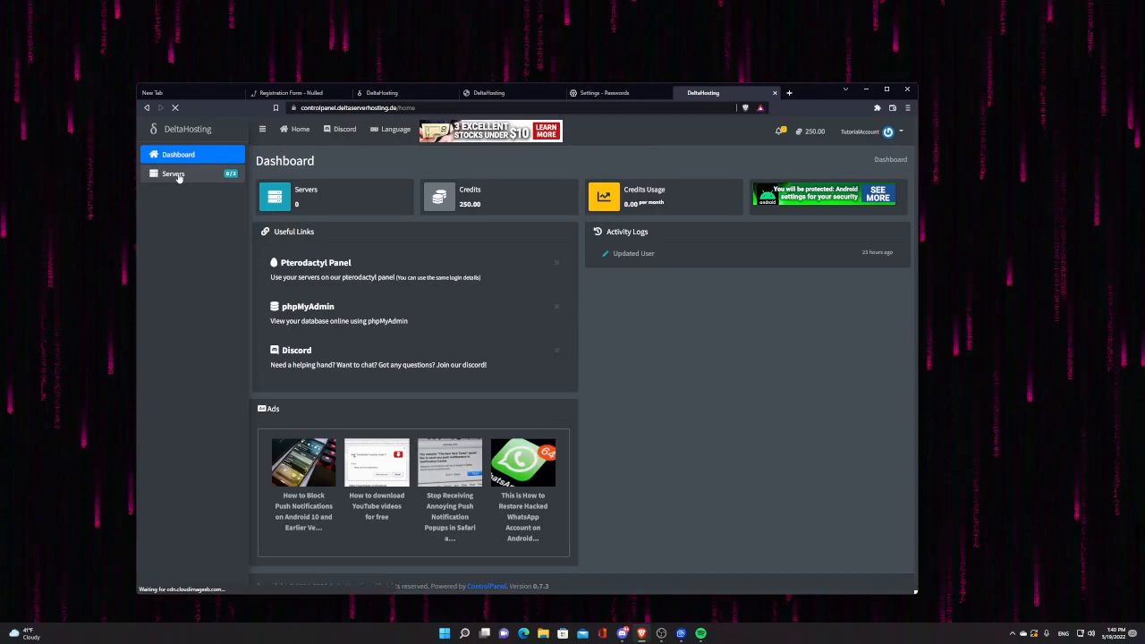
Step: From Servers, start Create Server and open the Software / Games list
{"action": "left_click", "coordinate": [179, 175]}
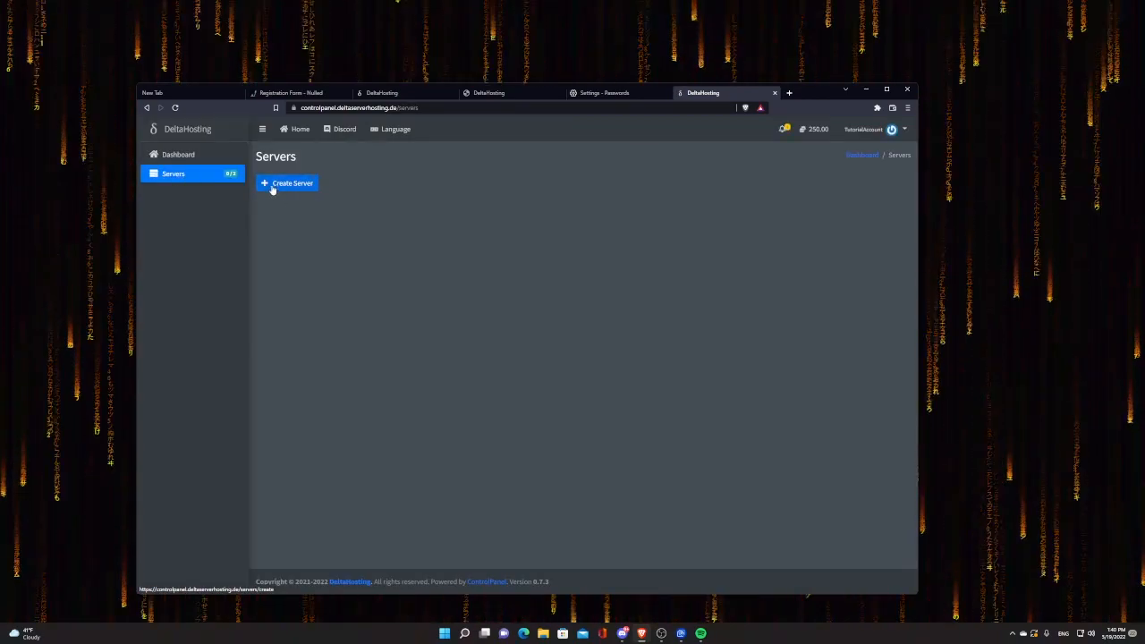
{"action": "left_click", "coordinate": [309, 183]}
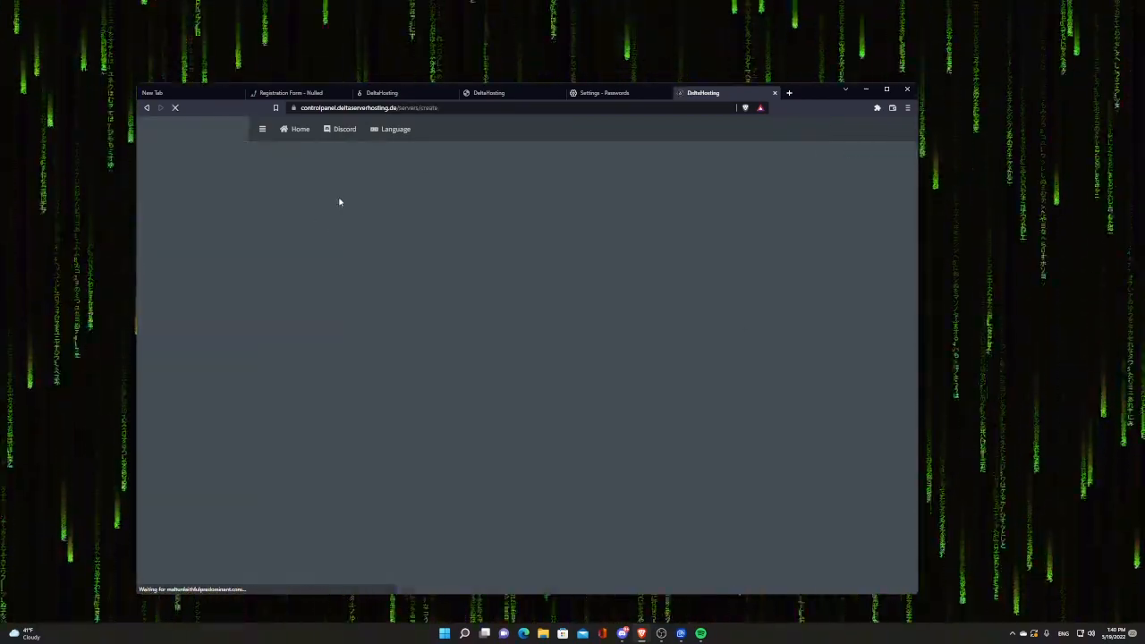
{"action": "left_click", "coordinate": [475, 274]}
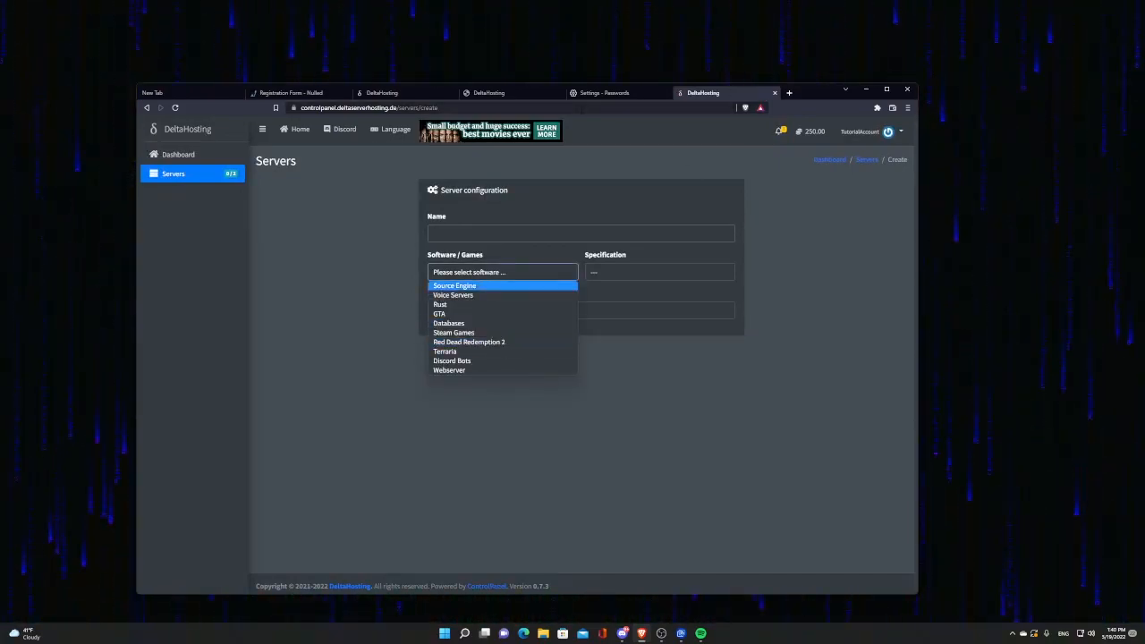
{"action": "left_click_drag", "start_coordinate": [451, 108], "coordinate": [409, 108]}
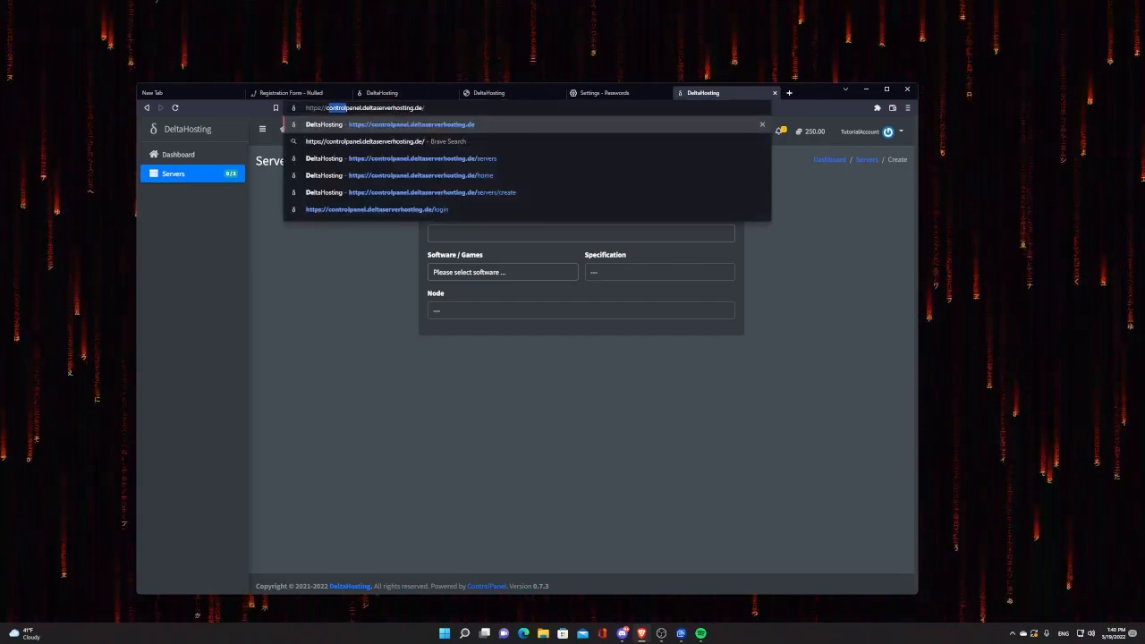
Step: Go to panel.deltaserverhosting.de and log in with the saved username and password
{"action": "key", "text": "BackSpace"}
{"action": "key", "text": "Return"}
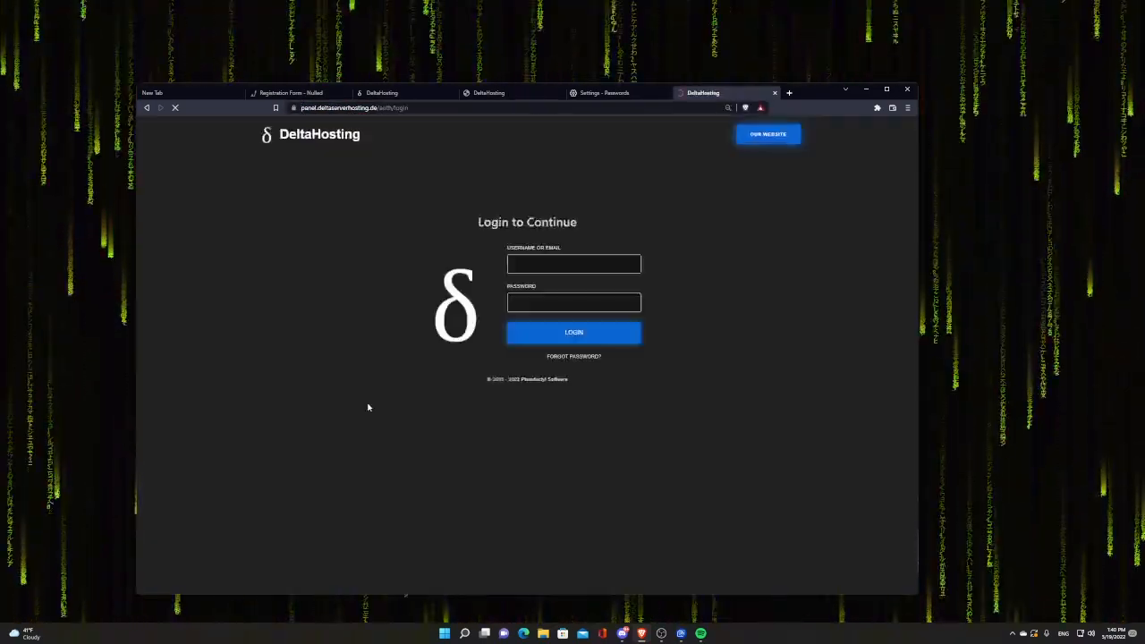
{"action": "left_click", "coordinate": [564, 264]}
{"action": "left_click", "coordinate": [565, 291]}
{"action": "left_click", "coordinate": [531, 332]}
Step: Complete the traffic-light captcha, then return to the Create Server form
{"action": "left_click", "coordinate": [547, 387]}
{"action": "left_click", "coordinate": [547, 349]}
{"action": "left_click", "coordinate": [587, 385]}
{"action": "left_click", "coordinate": [586, 350]}
{"action": "left_click", "coordinate": [588, 461]}
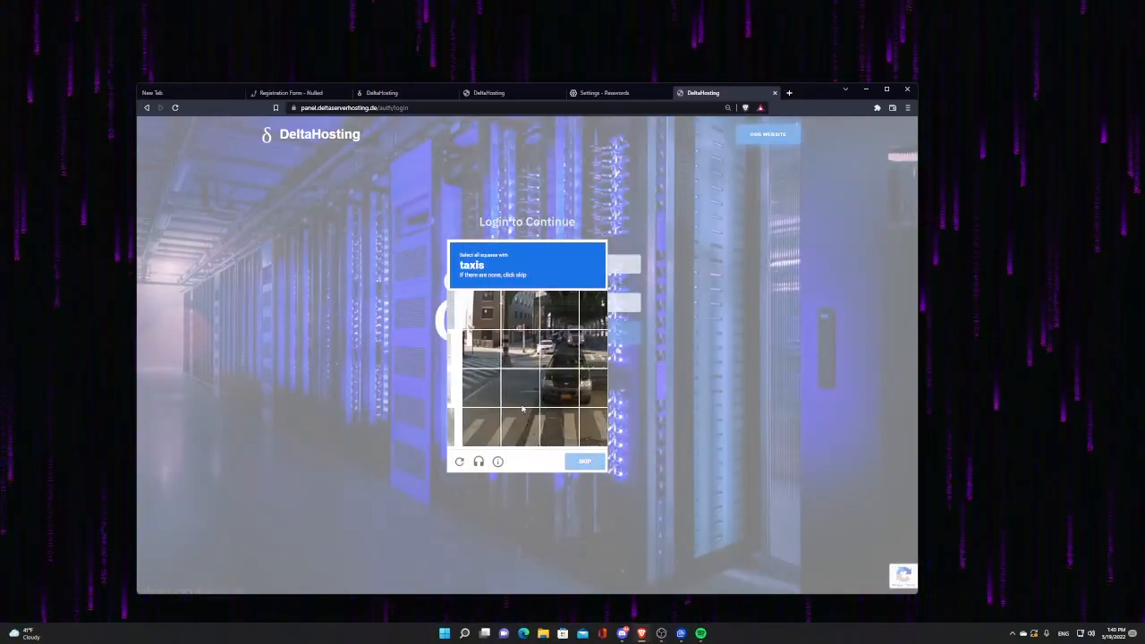
{"action": "left_click", "coordinate": [583, 462]}
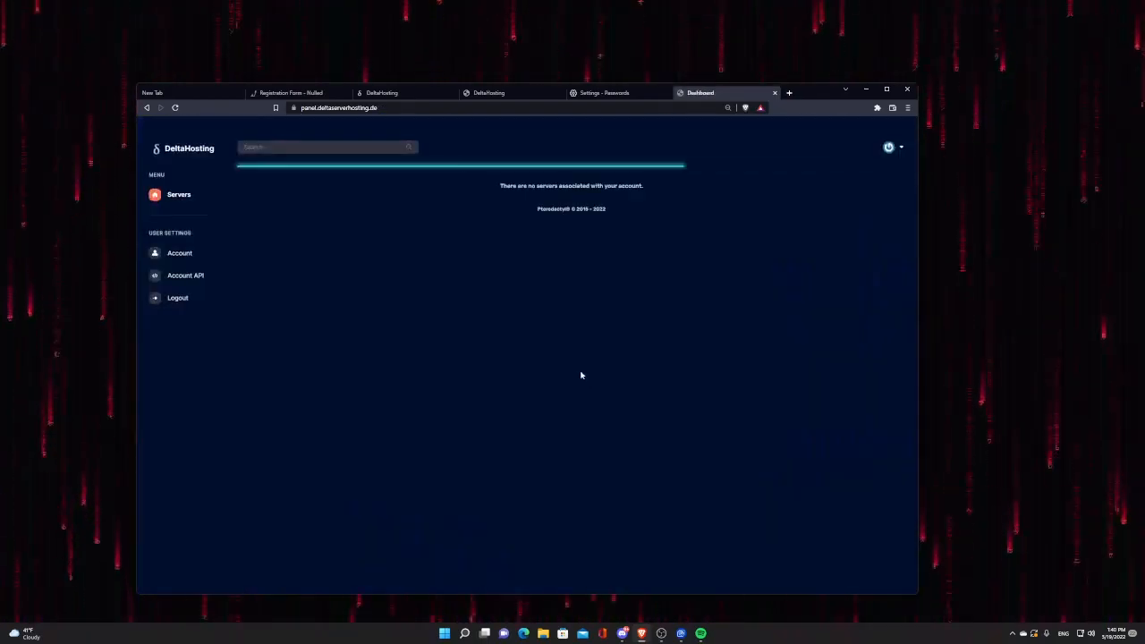
{"action": "left_click", "coordinate": [146, 108]}
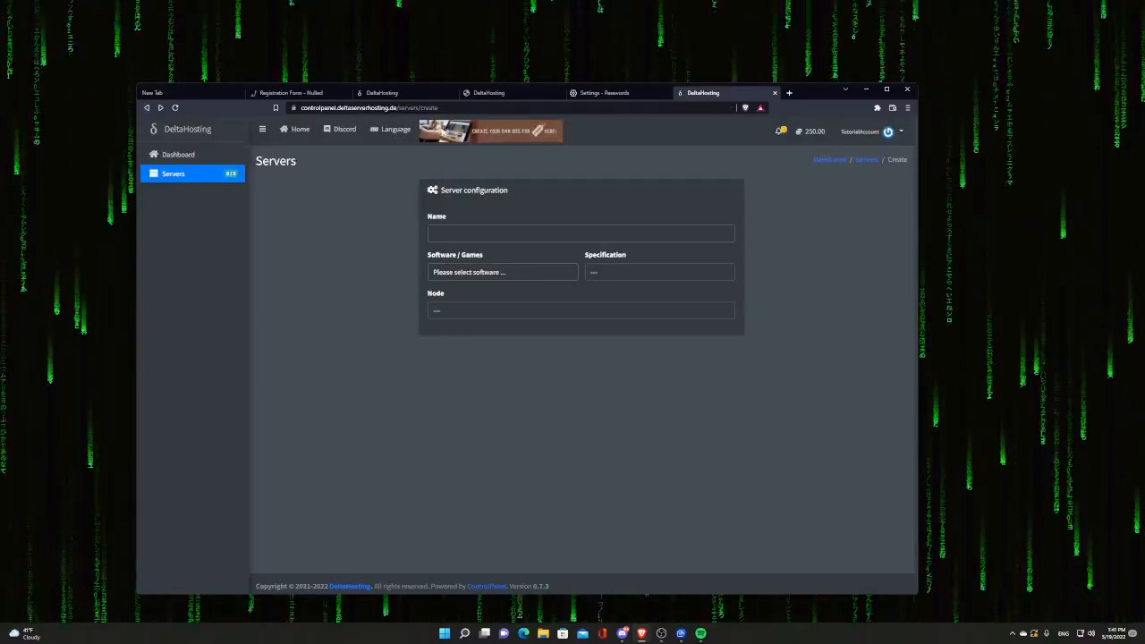
Step: Choose GTA as the software and name the server TutorialServer
{"action": "left_click", "coordinate": [501, 272]}
{"action": "left_click", "coordinate": [483, 309]}
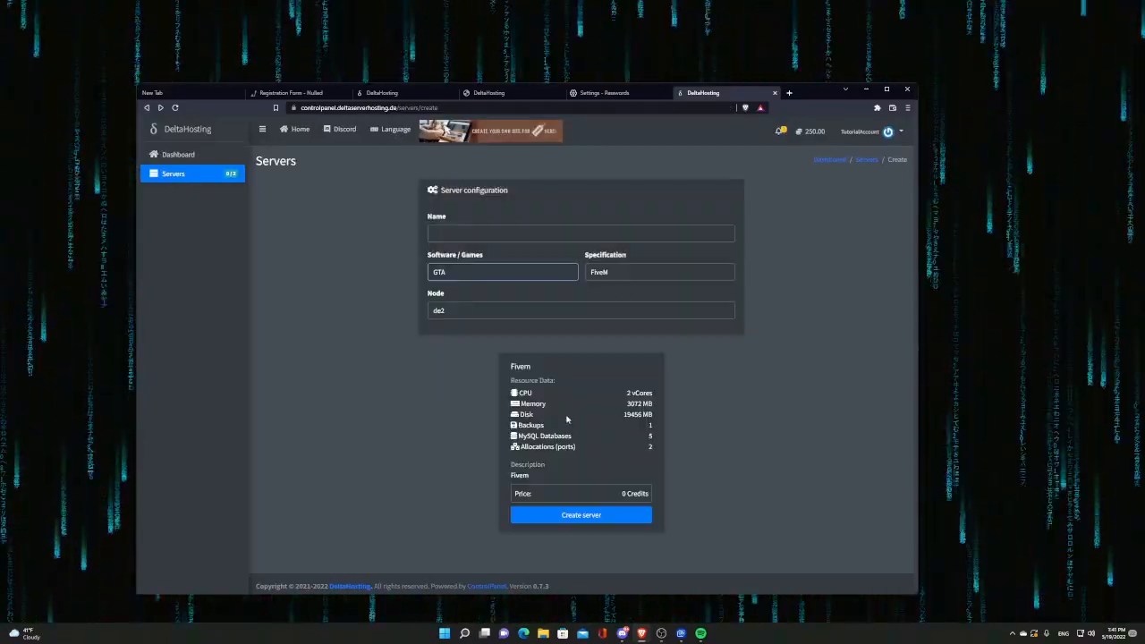
{"action": "left_click", "coordinate": [474, 233]}
{"action": "type", "text": "S"}
{"action": "key", "text": "BackSpace"}
{"action": "type", "text": "S"}
{"action": "key", "text": "BackSpace"}
{"action": "type", "text": "Tu"}
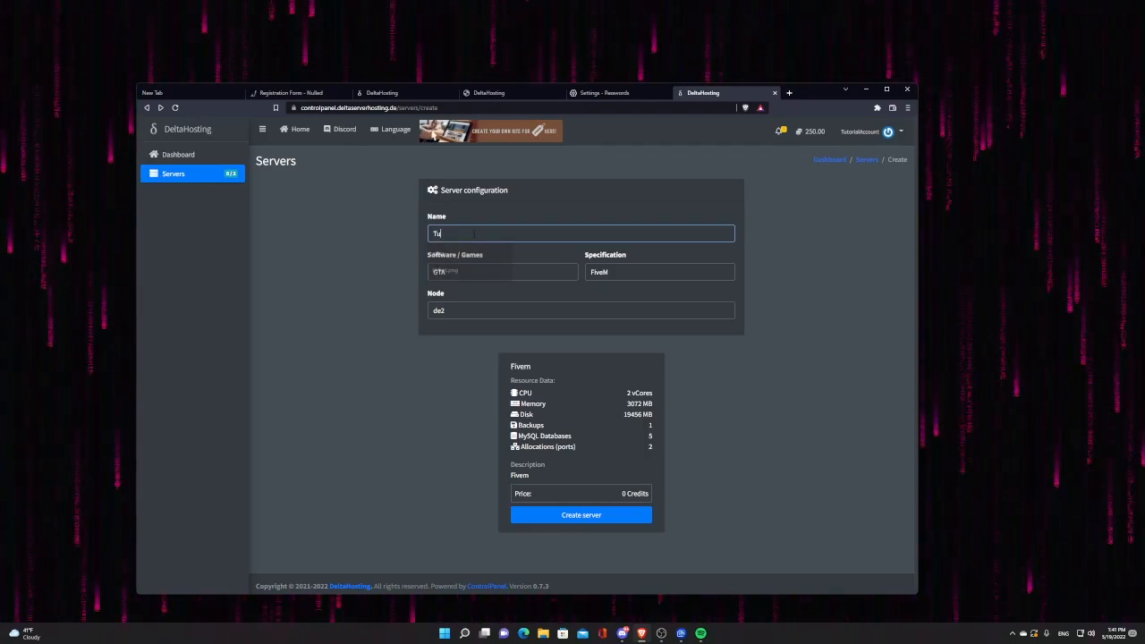
{"action": "type", "text": "torialS"}
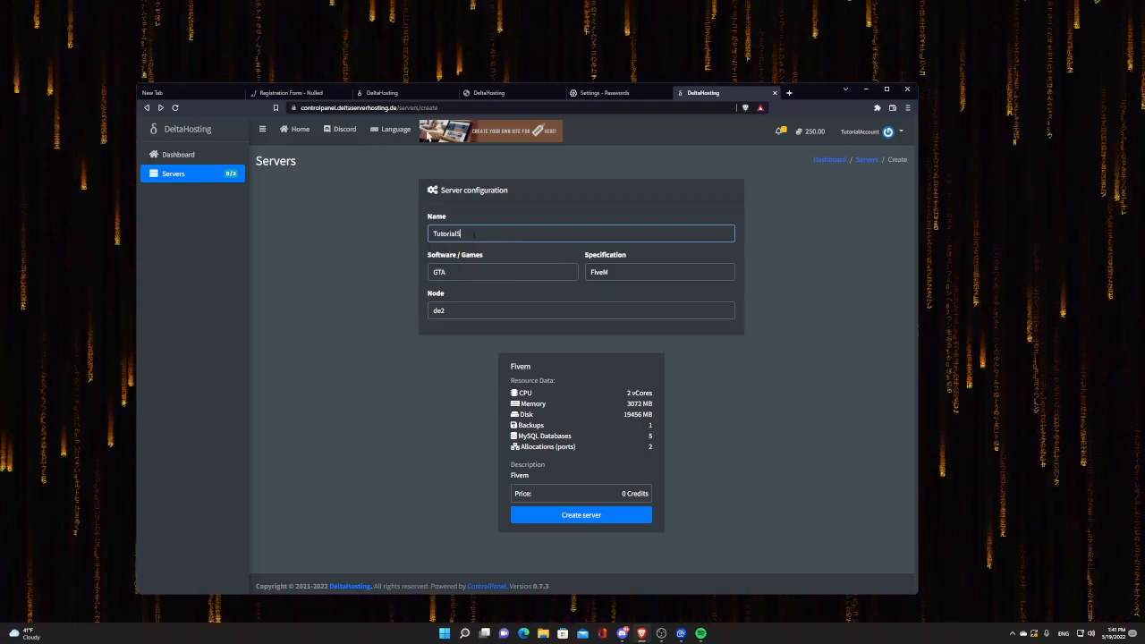
{"action": "type", "text": "erver"}
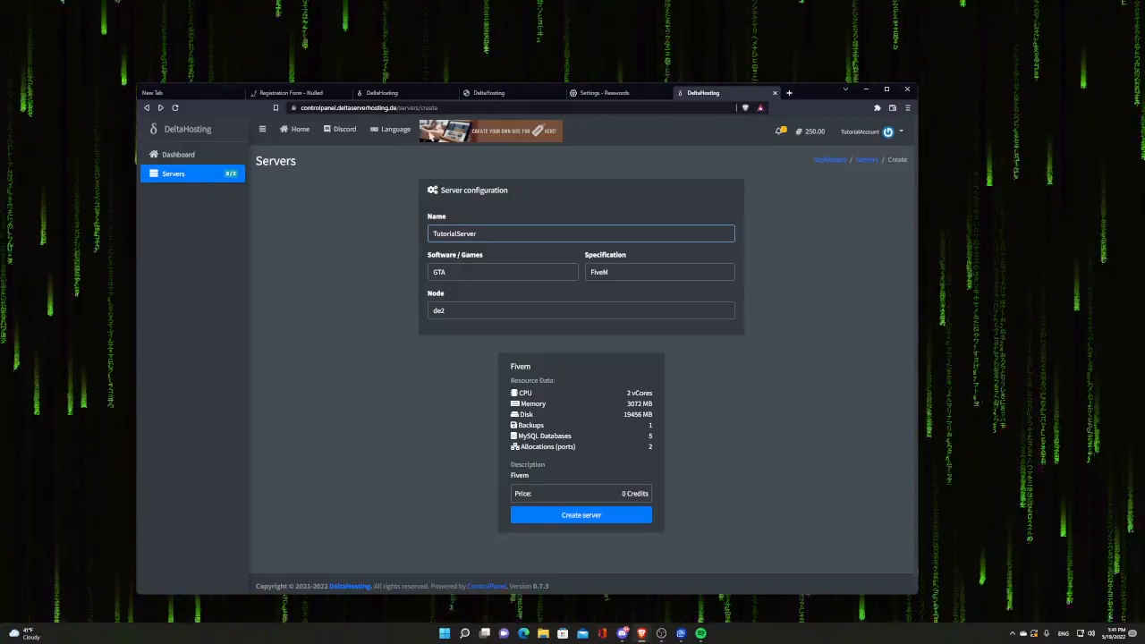
Step: Create the server and open TutorialServer in the Pterodactyl panel
{"action": "left_click", "coordinate": [550, 515]}
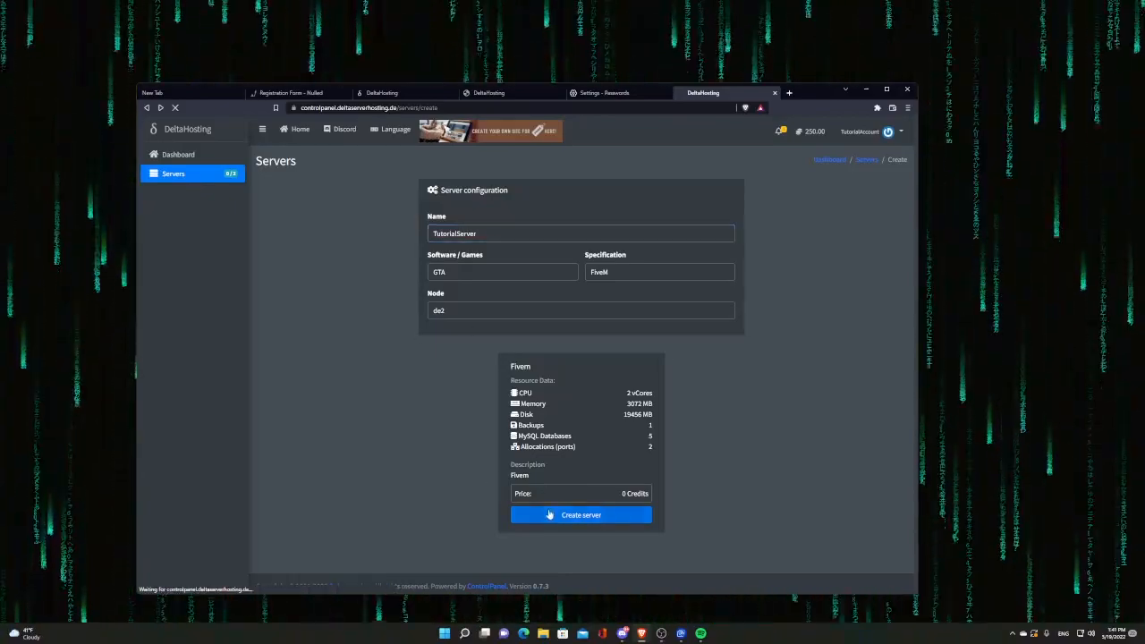
{"action": "left_click", "coordinate": [300, 364]}
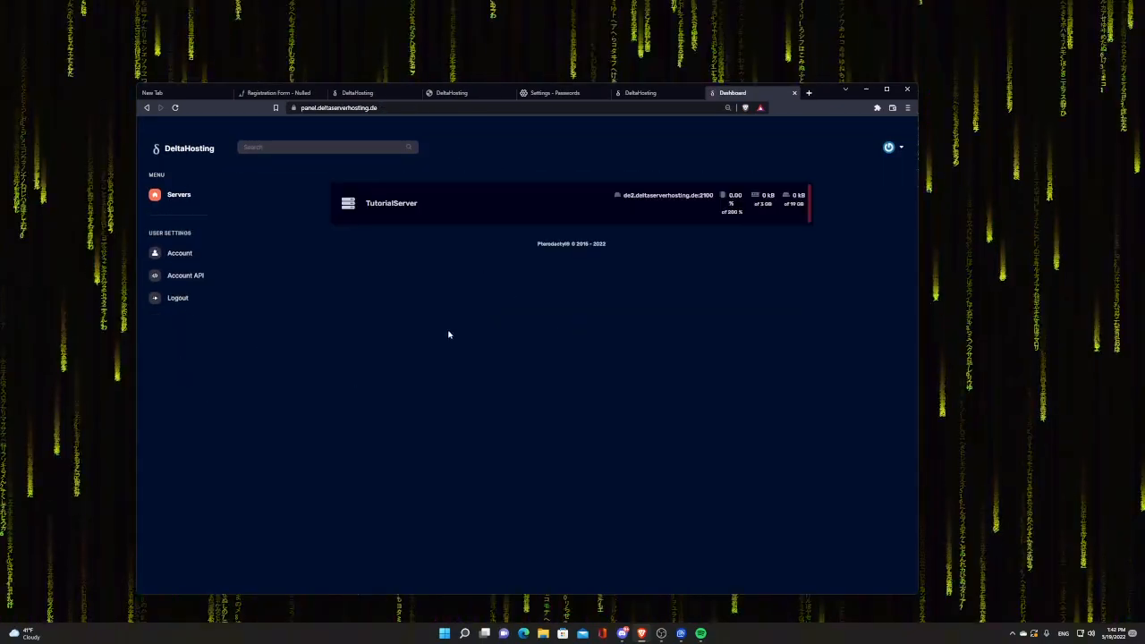
{"action": "left_click", "coordinate": [486, 204]}
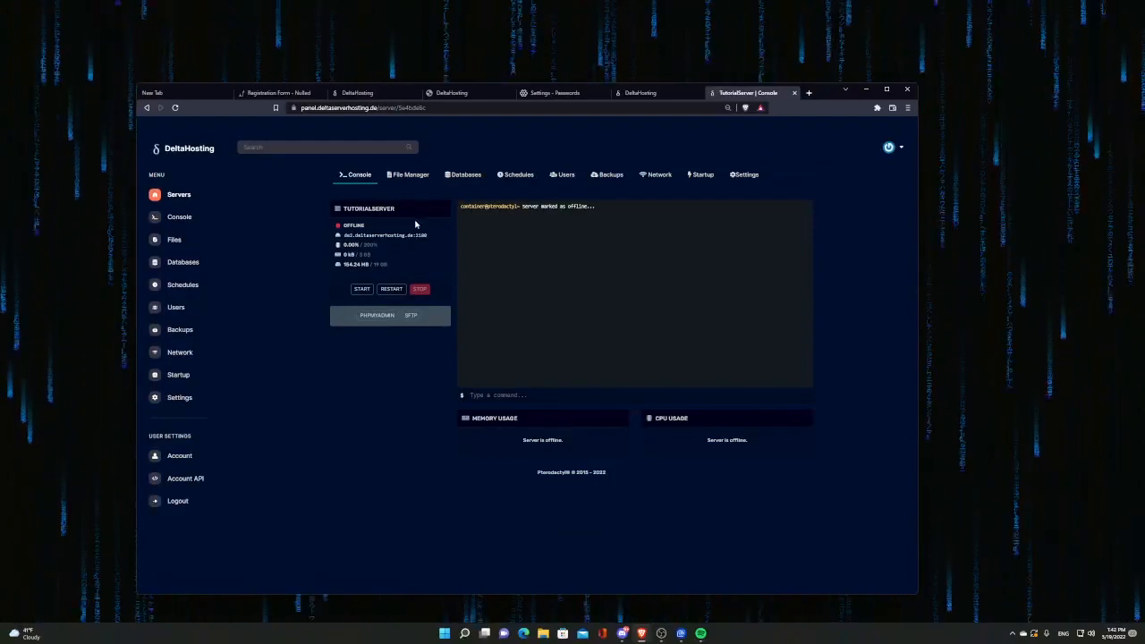
Step: Review the startup variables and add a second network port allocation, 2383
{"action": "left_click", "coordinate": [743, 177]}
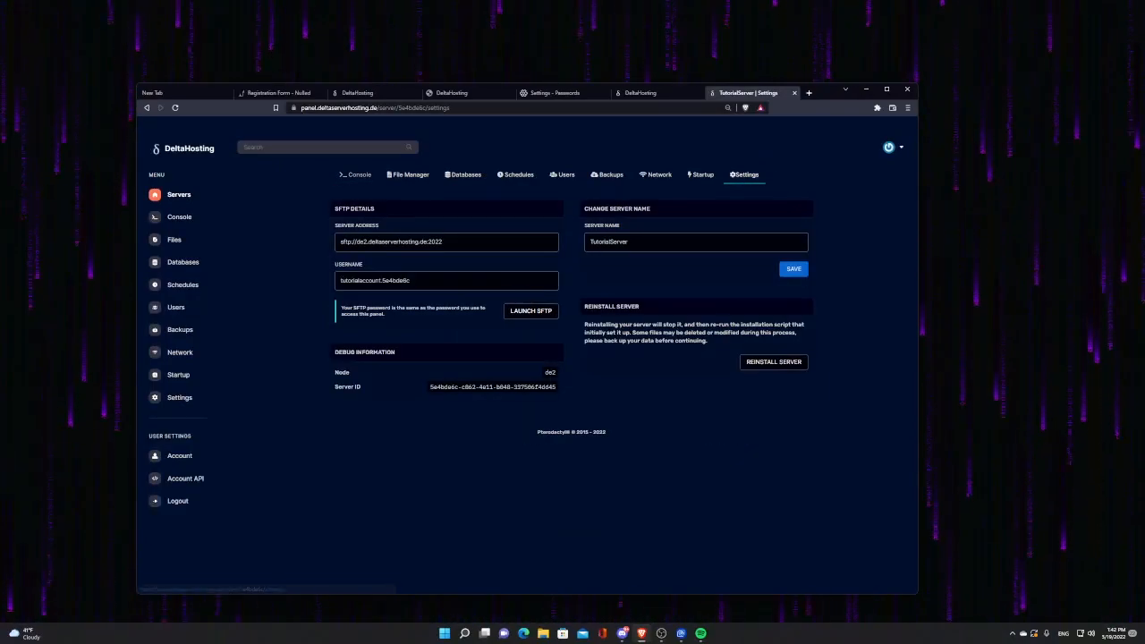
{"action": "left_click", "coordinate": [696, 175]}
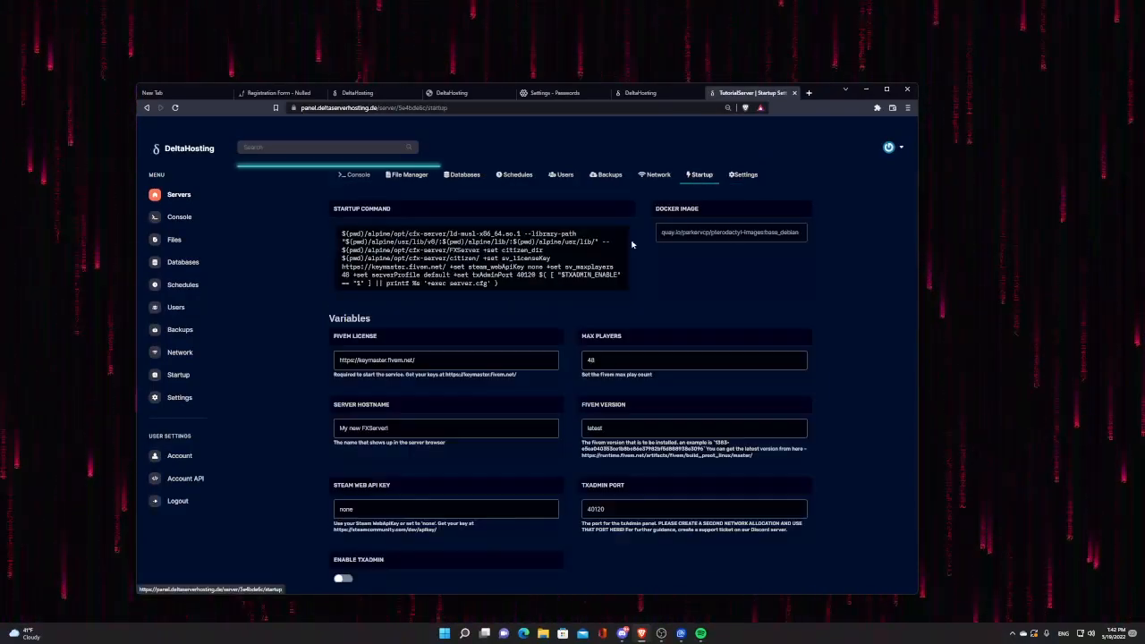
{"action": "left_click", "coordinate": [336, 359]}
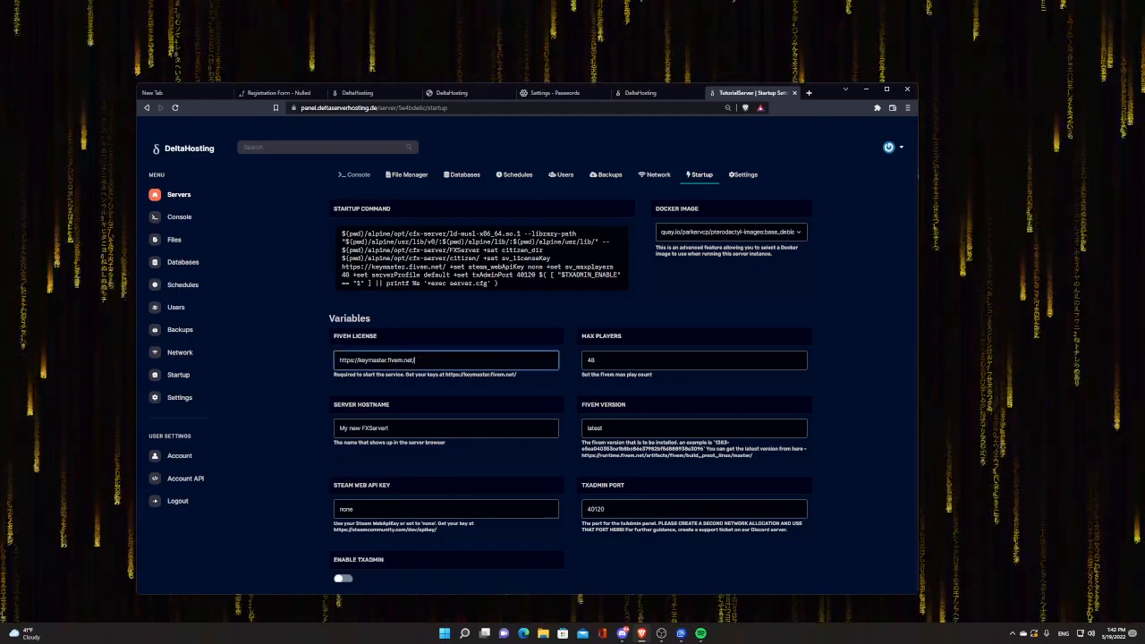
{"action": "key", "text": "ctrl+a"}
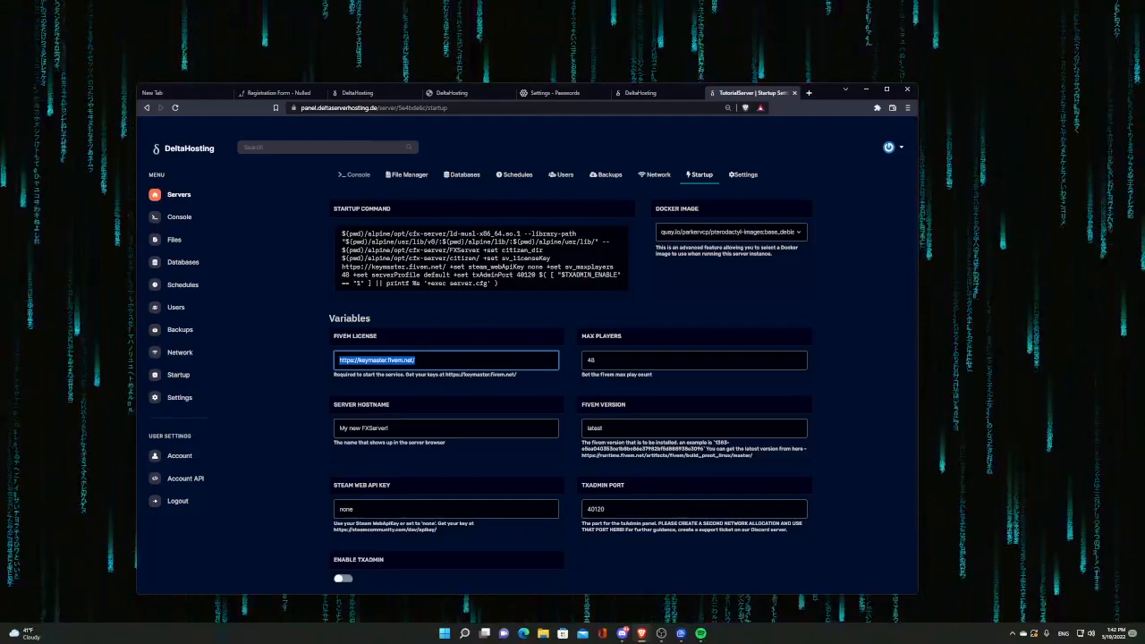
{"action": "key", "text": "Tab"}
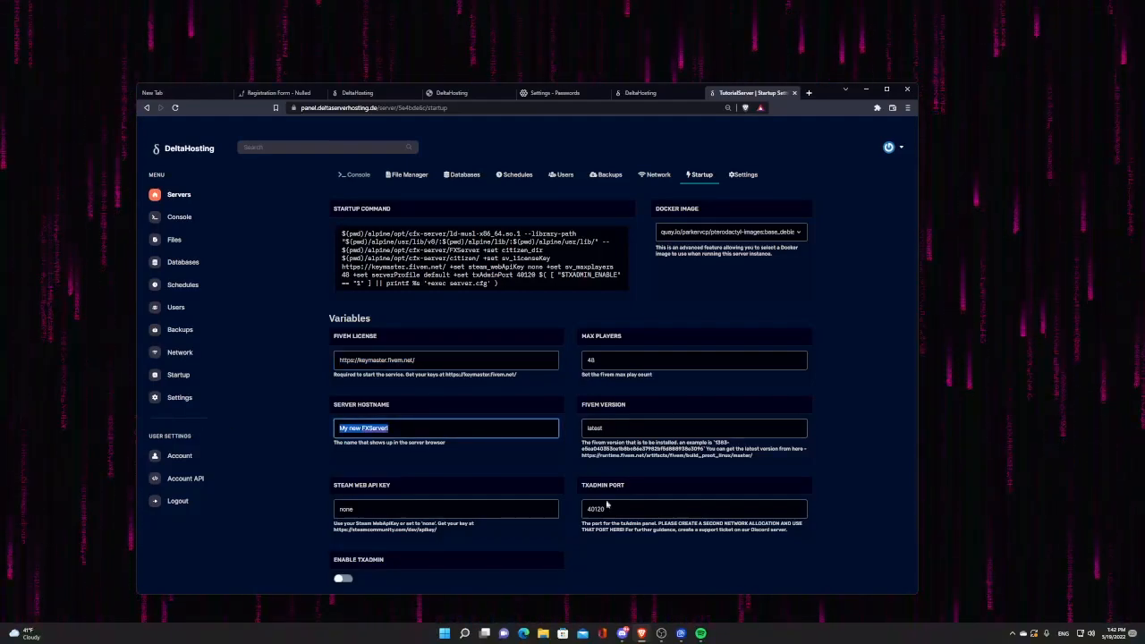
{"action": "left_click_drag", "start_coordinate": [608, 510], "coordinate": [552, 529]}
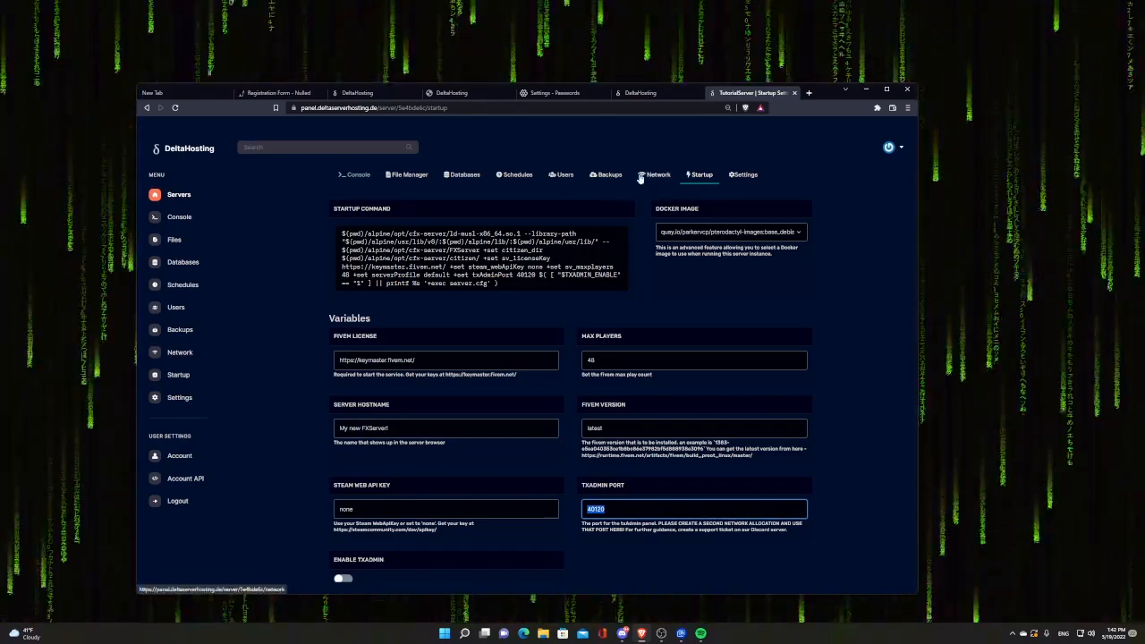
{"action": "left_click", "coordinate": [641, 176]}
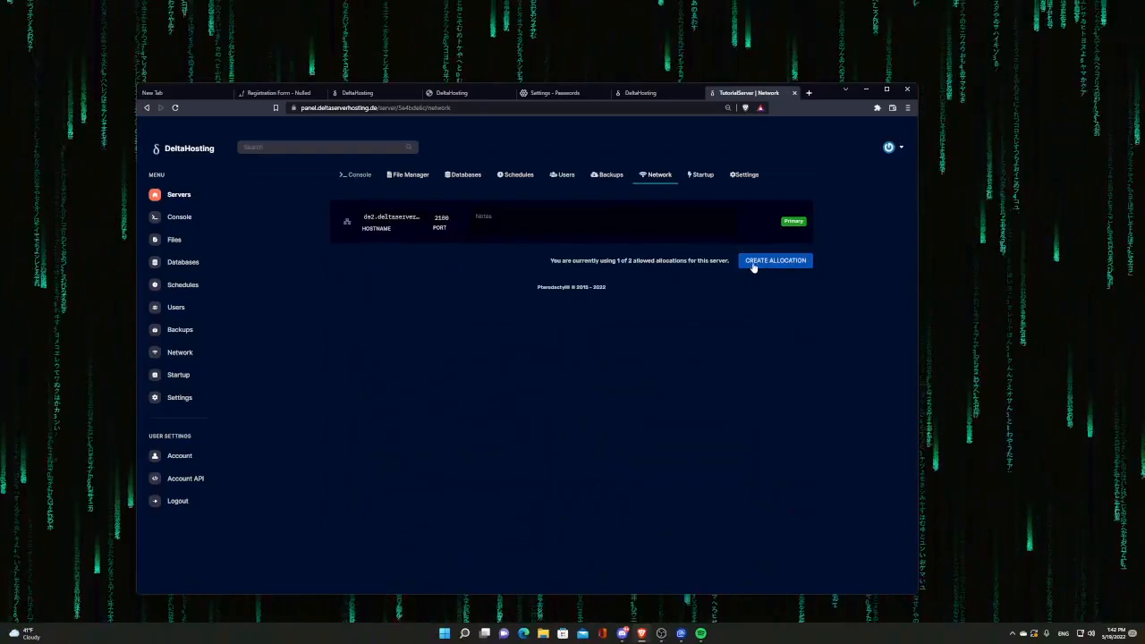
{"action": "left_click", "coordinate": [753, 264]}
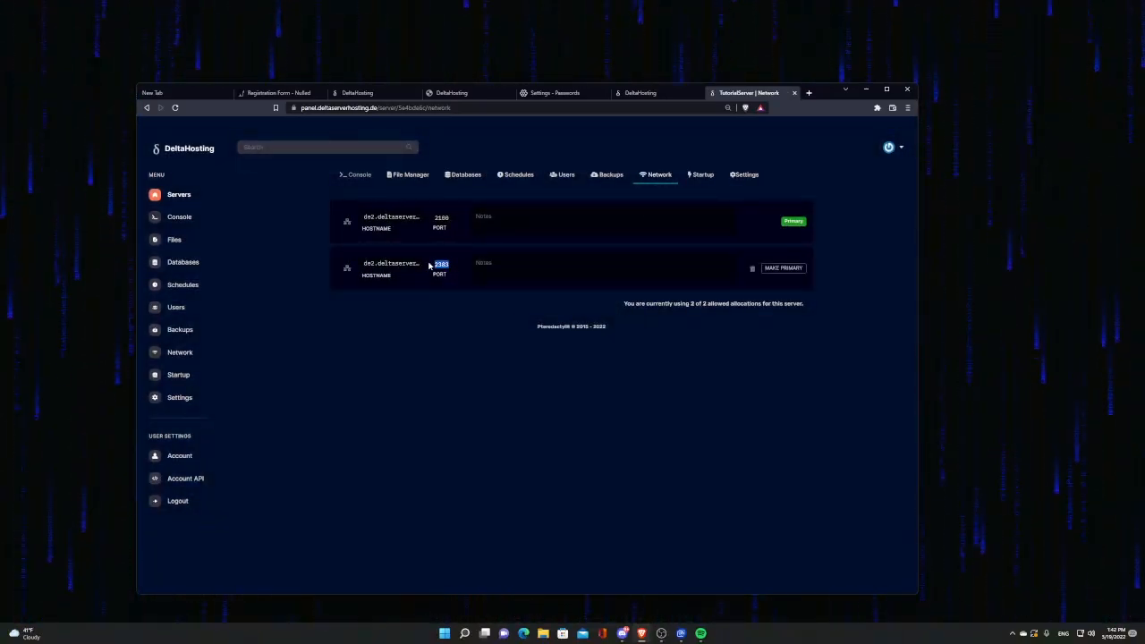
Step: Set the TXAdmin Port variable to 2383 and switch on Enable txAdmin
{"action": "left_click", "coordinate": [701, 175]}
{"action": "left_click", "coordinate": [638, 508]}
{"action": "key", "text": "ctrl+a"}
{"action": "type", "text": "2383"}
{"action": "scroll", "coordinate": [638, 498], "scroll_direction": "down", "scroll_amount": 1}
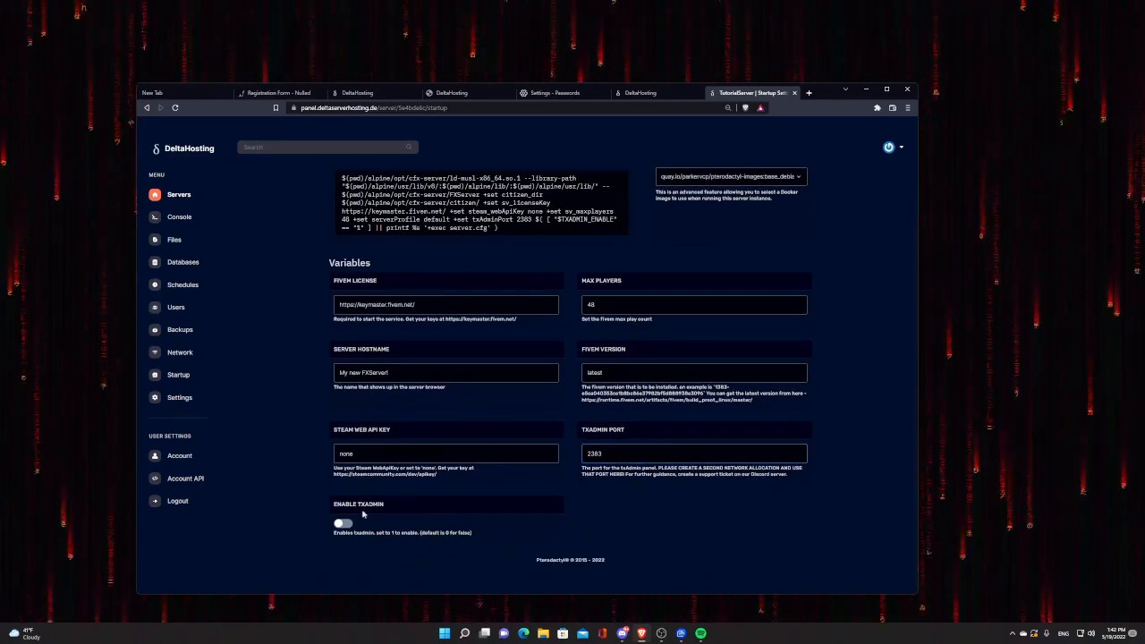
{"action": "left_click", "coordinate": [344, 525]}
{"action": "scroll", "coordinate": [447, 510], "scroll_direction": "up", "scroll_amount": 1}
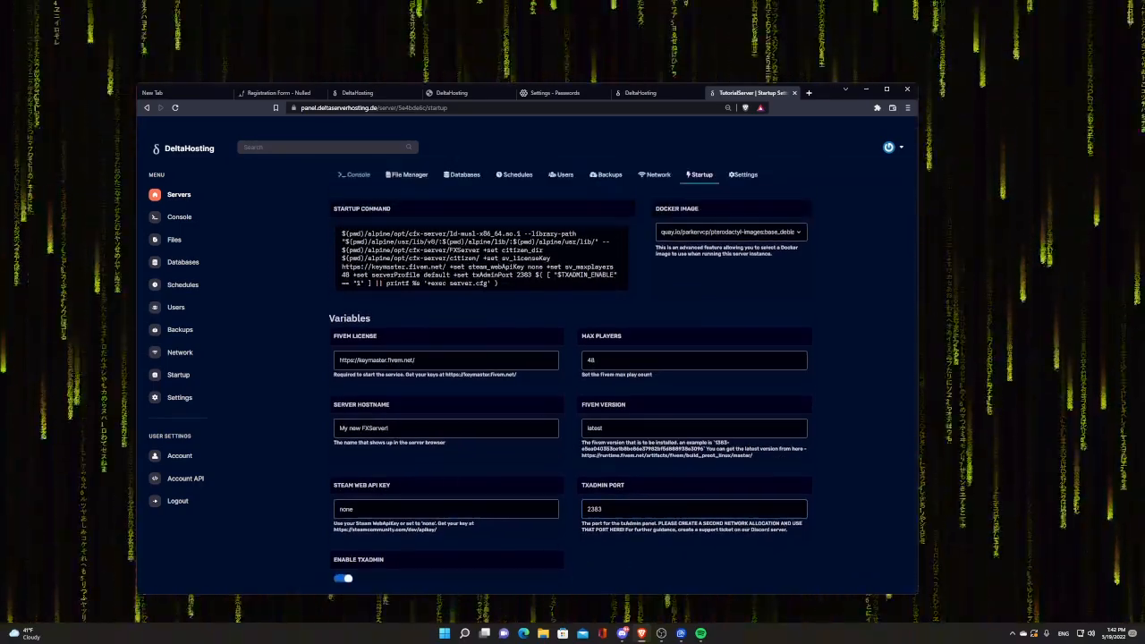
Step: Start TutorialServer from the console and open the txAdmin page on port 2383
{"action": "left_click", "coordinate": [358, 175]}
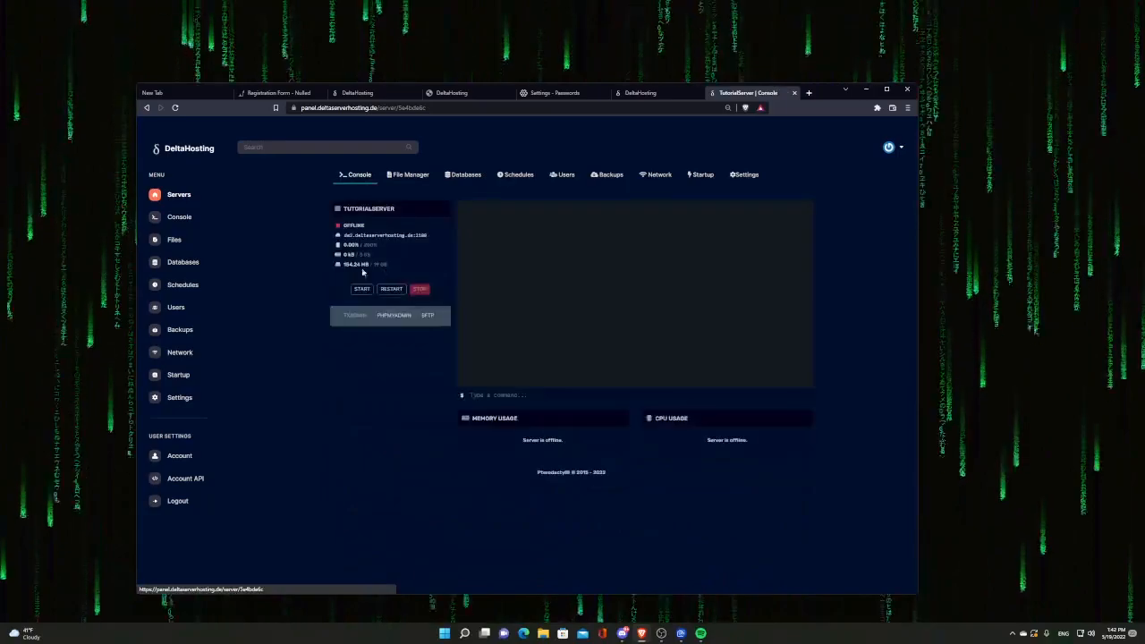
{"action": "left_click", "coordinate": [362, 290]}
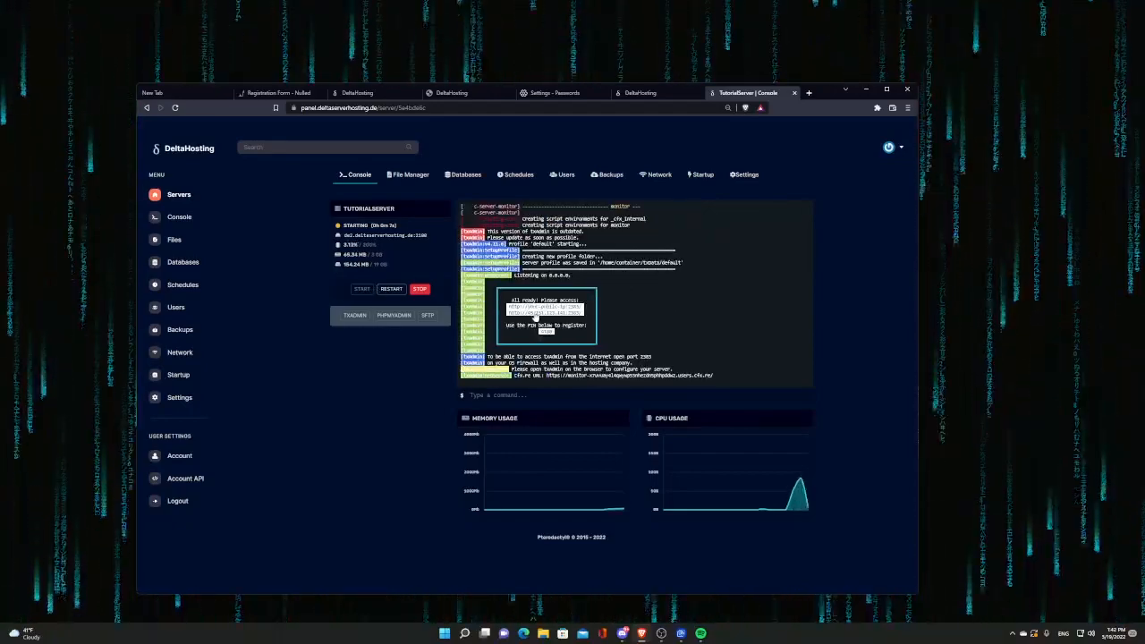
{"action": "left_click", "coordinate": [350, 318]}
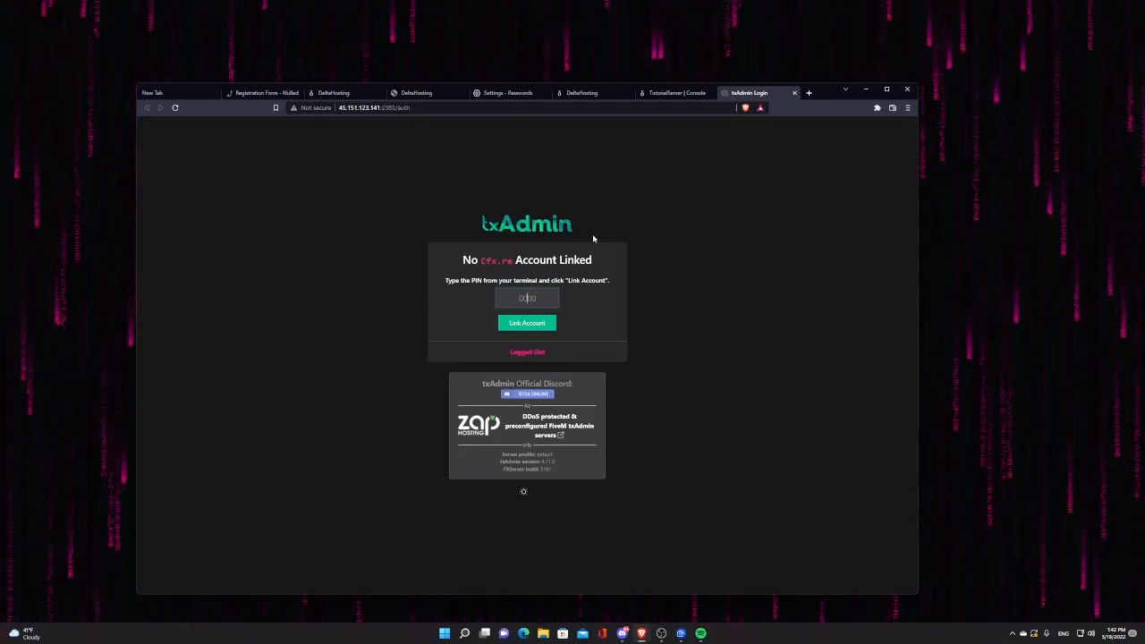
Step: Enter the console PIN and link the Cfx.re account to txAdmin
{"action": "left_click", "coordinate": [677, 92]}
{"action": "left_click", "coordinate": [749, 92]}
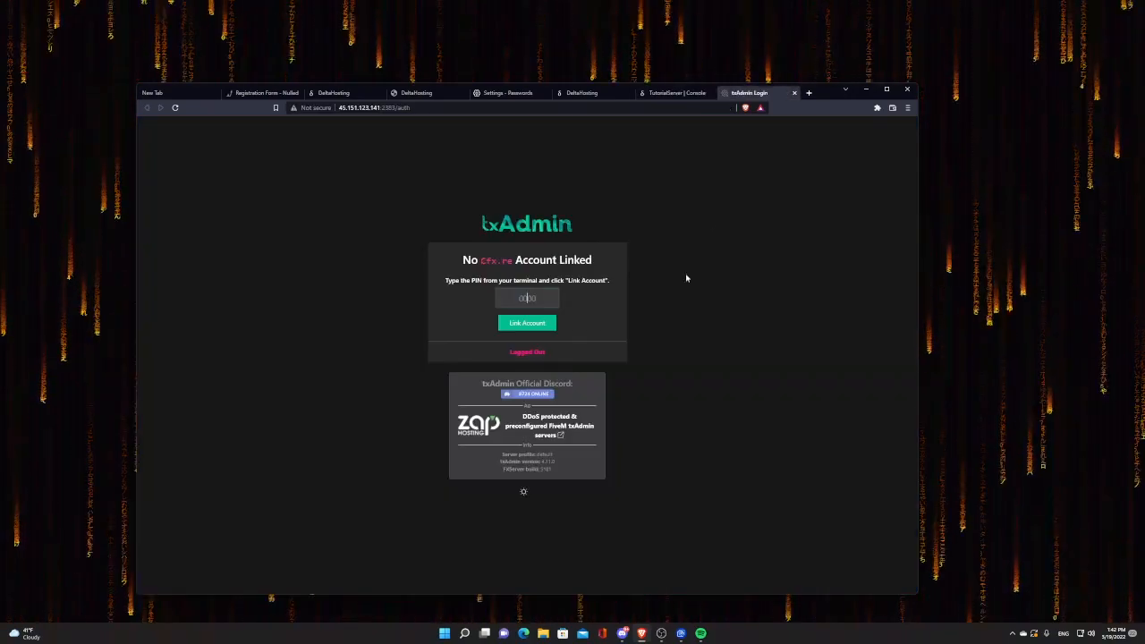
{"action": "type", "text": "4180"}
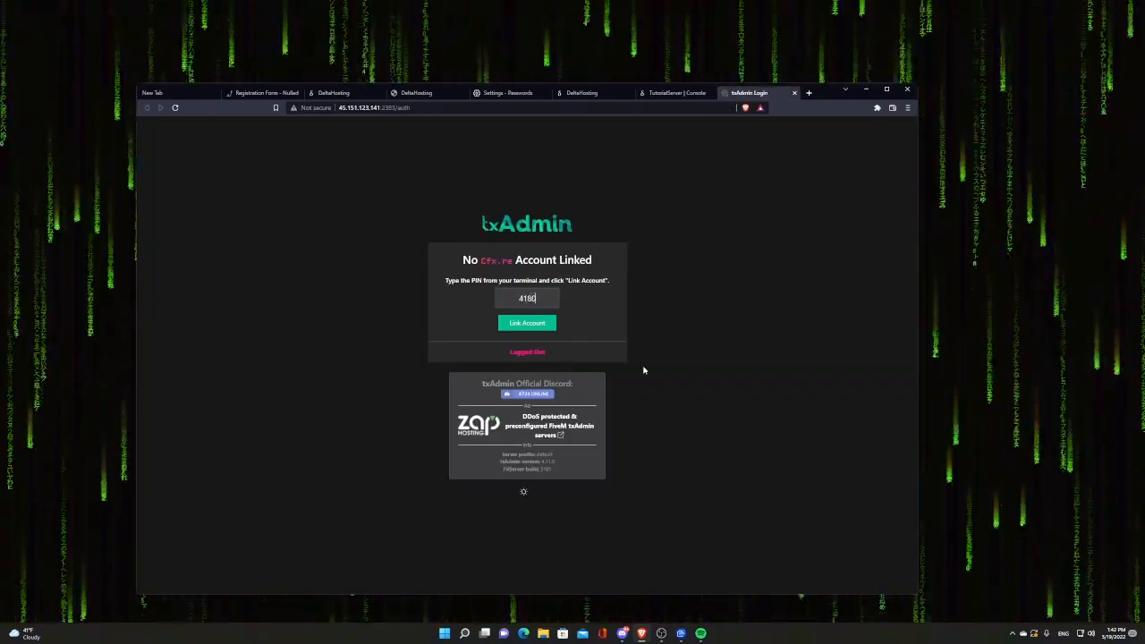
{"action": "left_click", "coordinate": [541, 323]}
{"action": "left_click", "coordinate": [535, 400]}
Step: Enter and confirm a backup password, then save it
{"action": "left_click_drag", "start_coordinate": [815, 96], "coordinate": [753, 134]}
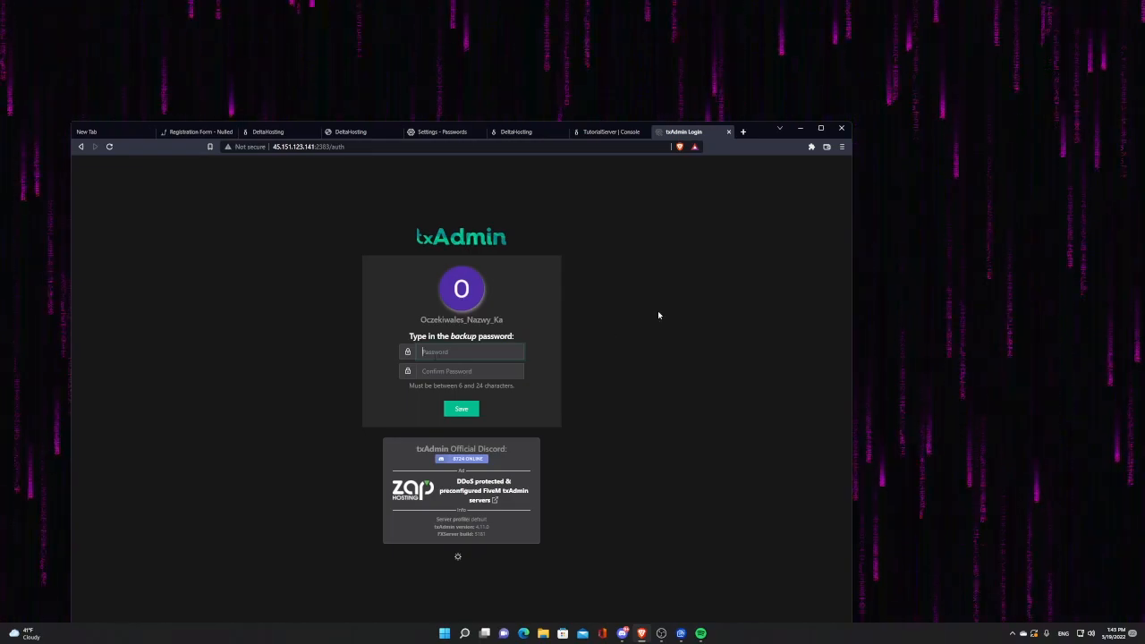
{"action": "type", "text": "*********"}
{"action": "key", "text": "Tab"}
{"action": "type", "text": "*********"}
{"action": "left_click", "coordinate": [461, 411]}
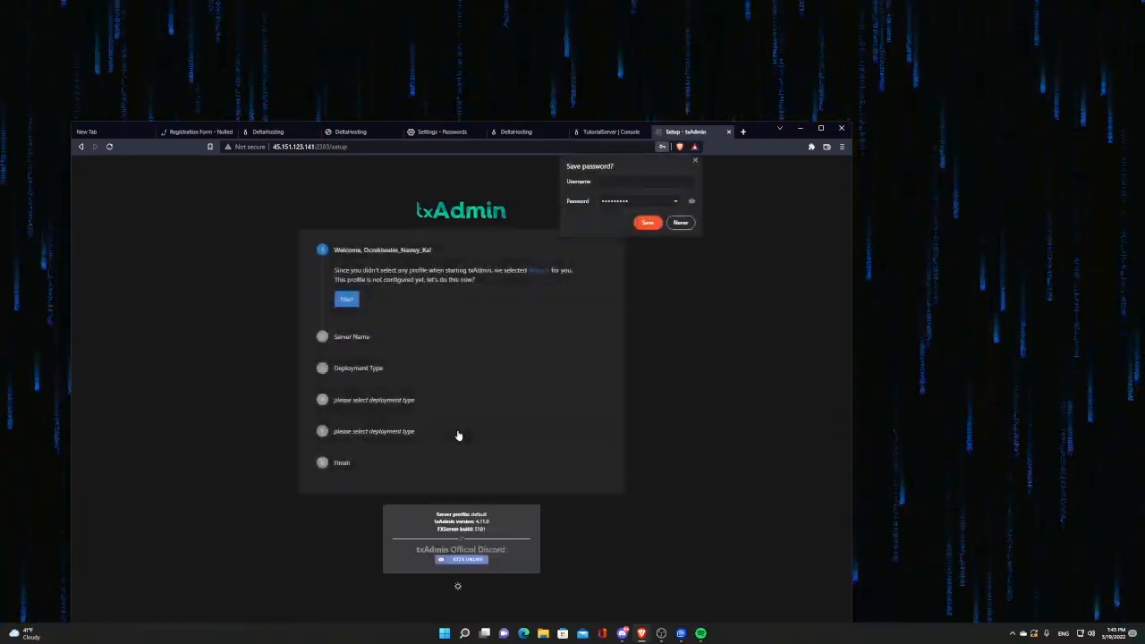
Step: Name the server TutorialDeltaHosting and pick the ZAP-Hosting ESX Pack popular template
{"action": "left_click", "coordinate": [647, 224]}
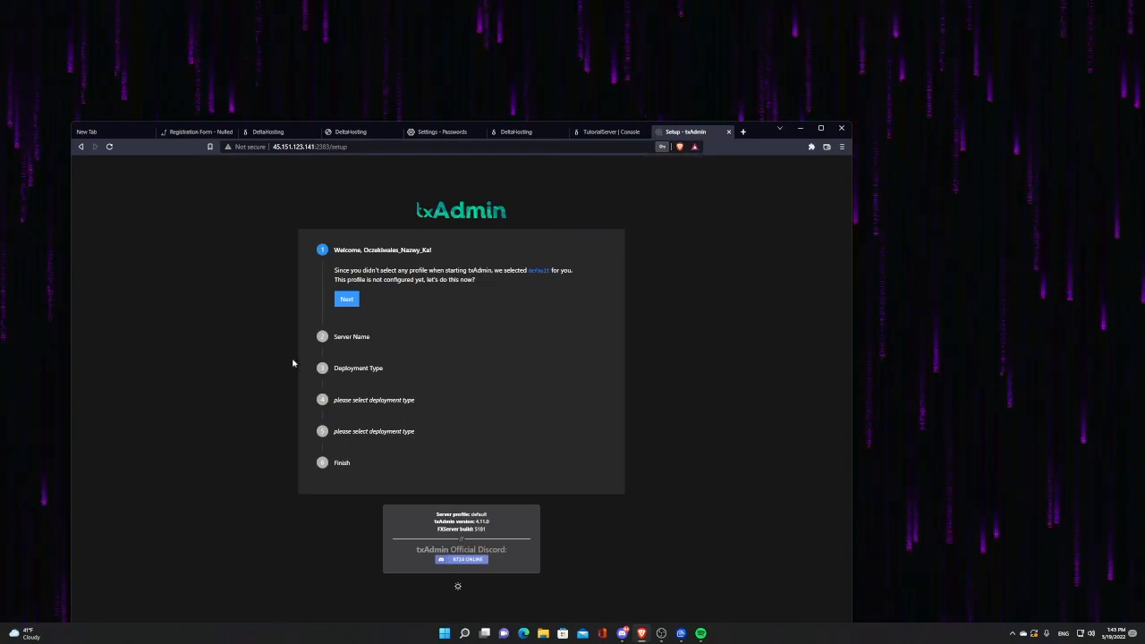
{"action": "left_click", "coordinate": [352, 298]}
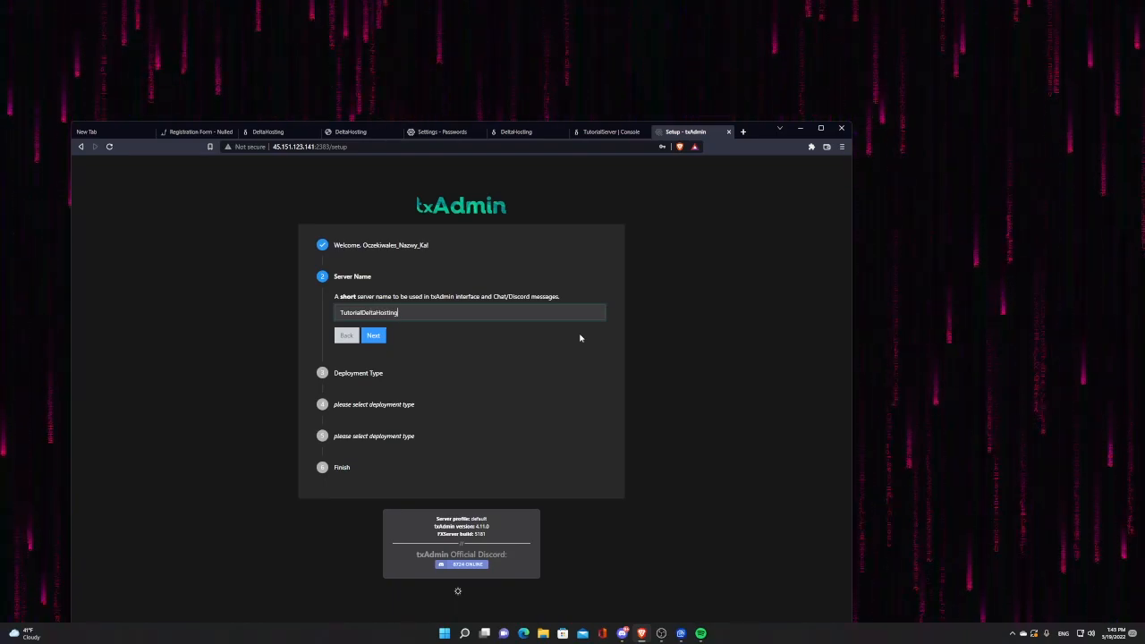
{"action": "left_click", "coordinate": [363, 338]}
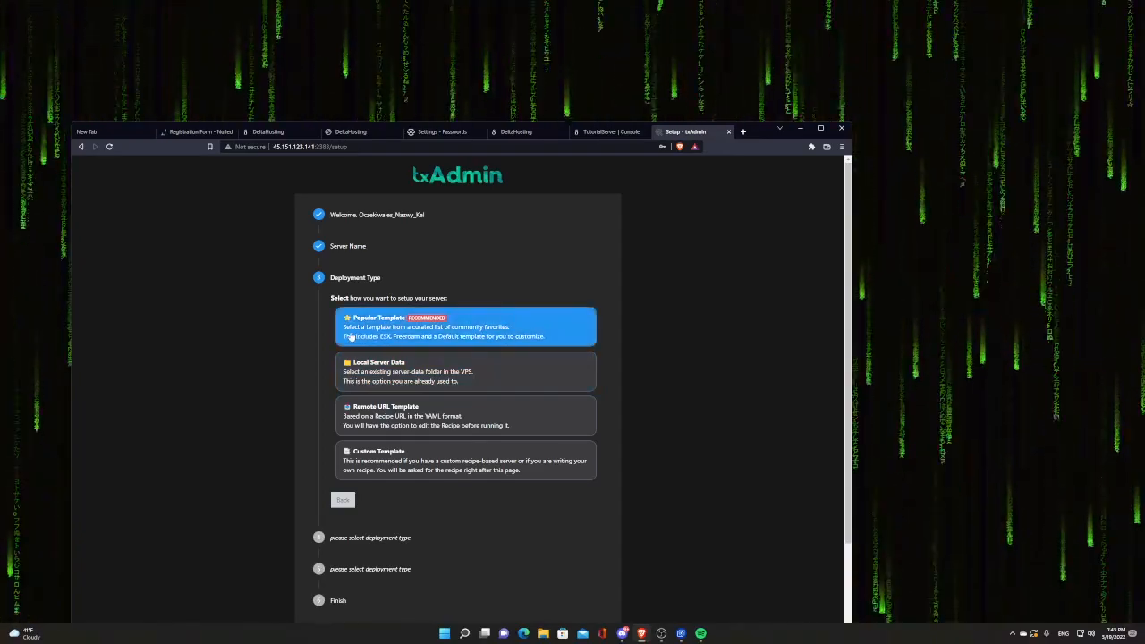
{"action": "left_click", "coordinate": [351, 336]}
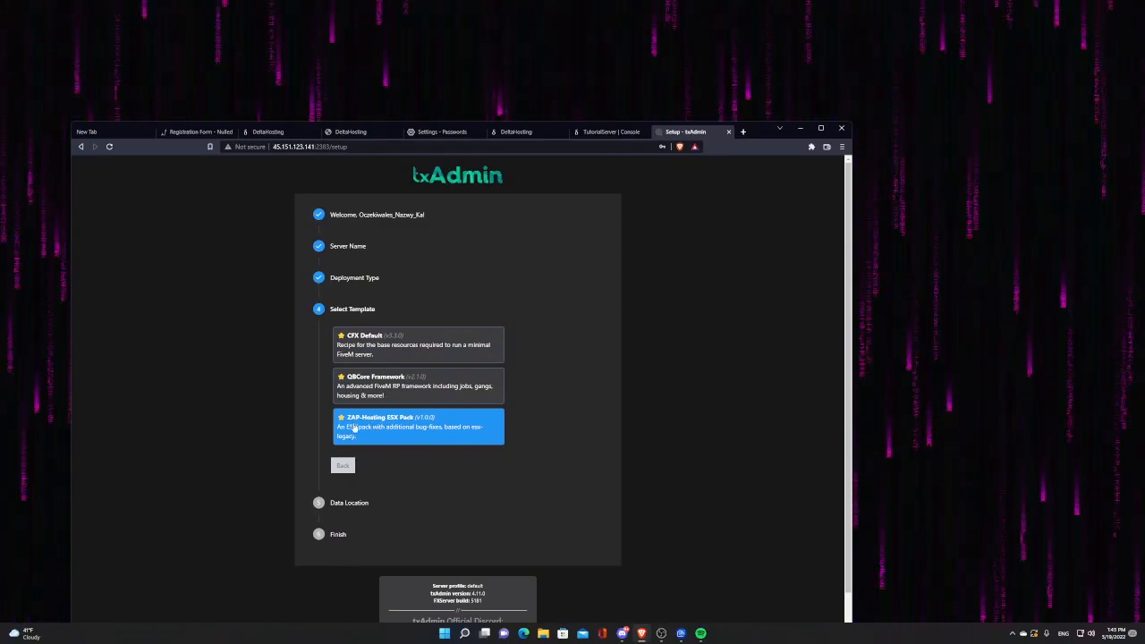
{"action": "triple_click", "coordinate": [361, 438]}
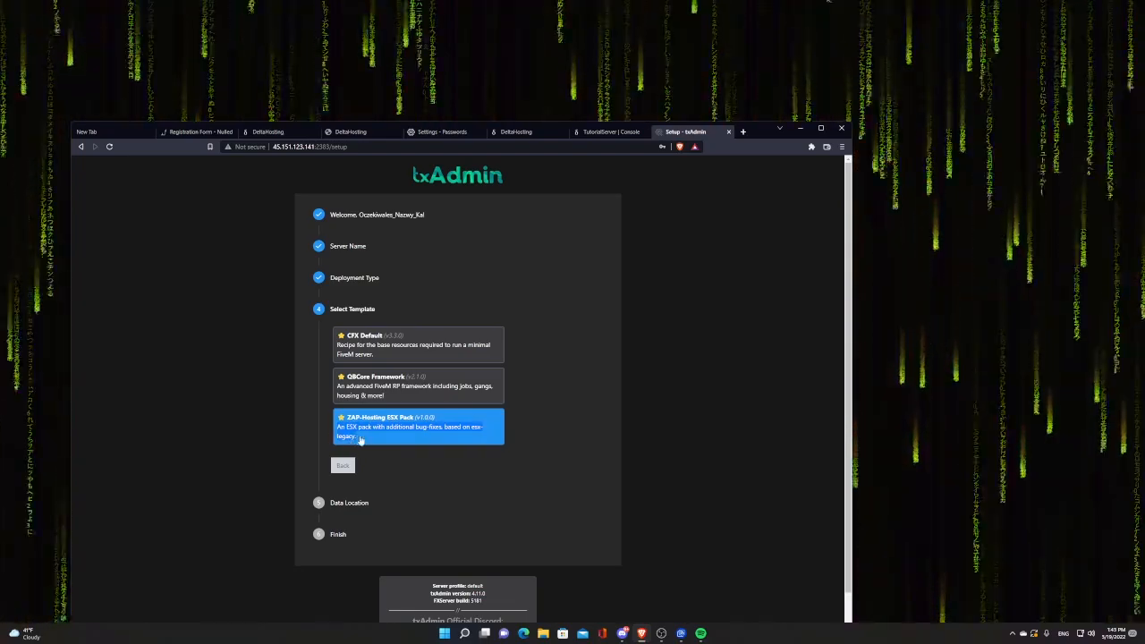
{"action": "left_click", "coordinate": [361, 439]}
Step: Accept the suggested data folder and approve the recipe in the Recipe Deployer
{"action": "left_click_drag", "start_coordinate": [327, 382], "coordinate": [512, 408]}
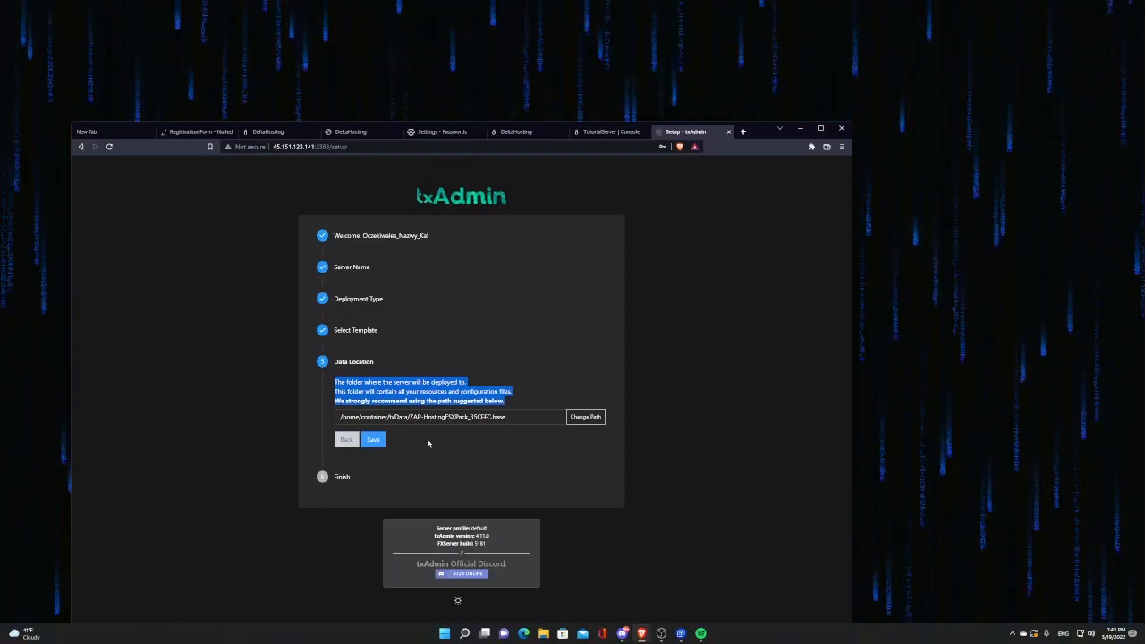
{"action": "left_click", "coordinate": [373, 439]}
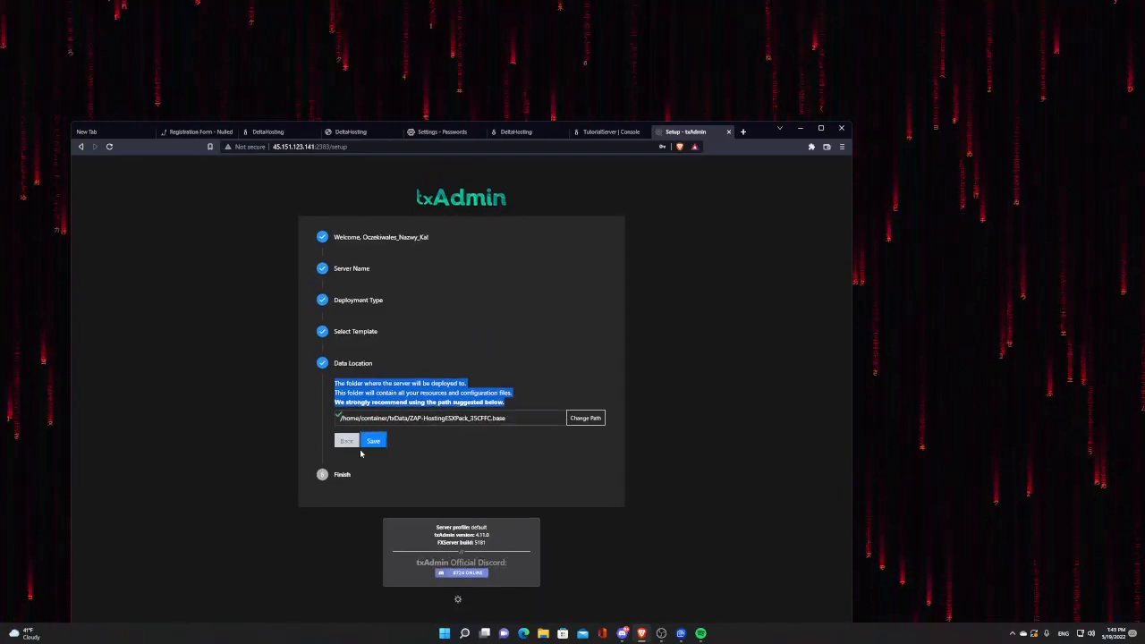
{"action": "left_click", "coordinate": [357, 461]}
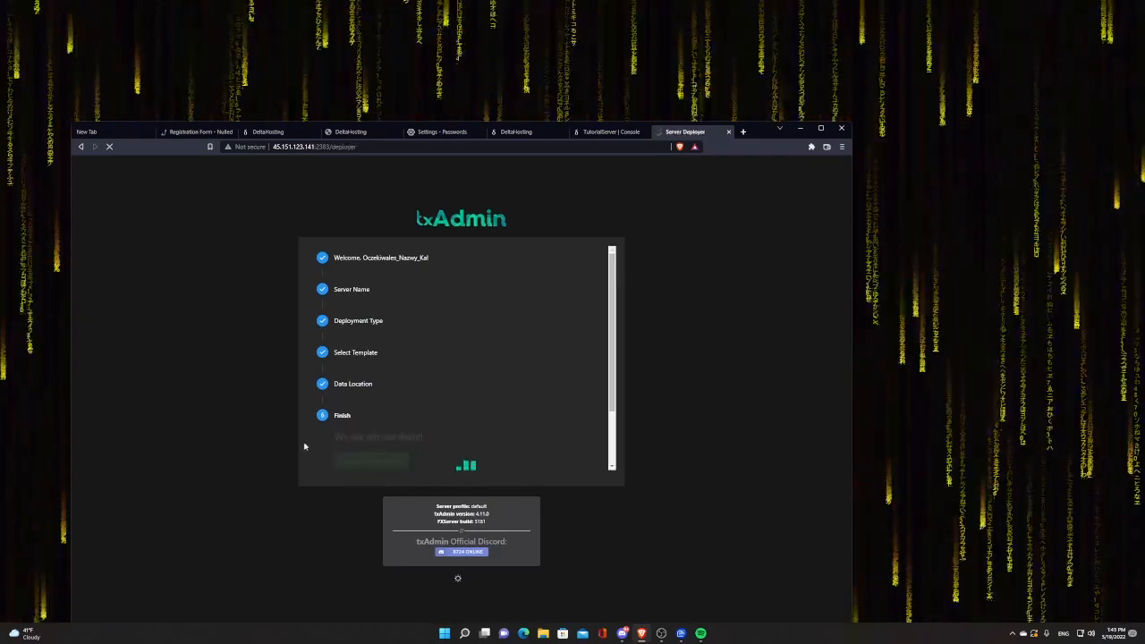
{"action": "scroll", "coordinate": [434, 411], "scroll_direction": "down", "scroll_amount": 9}
{"action": "scroll", "coordinate": [490, 470], "scroll_direction": "up", "scroll_amount": 9}
{"action": "scroll", "coordinate": [490, 470], "scroll_direction": "down", "scroll_amount": 9}
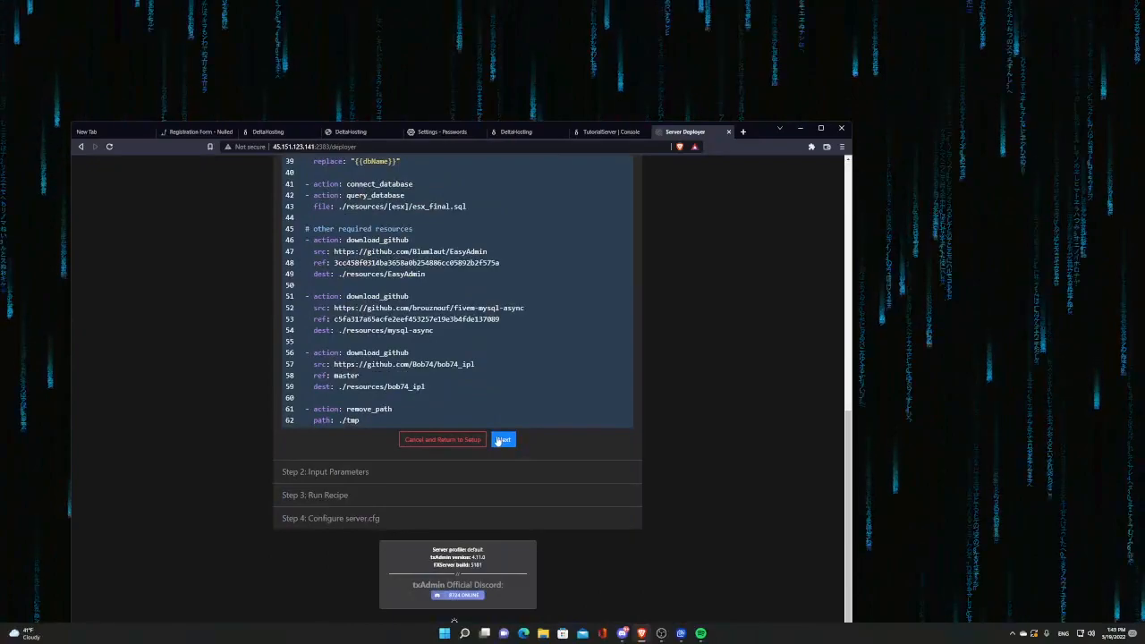
{"action": "left_click", "coordinate": [501, 440]}
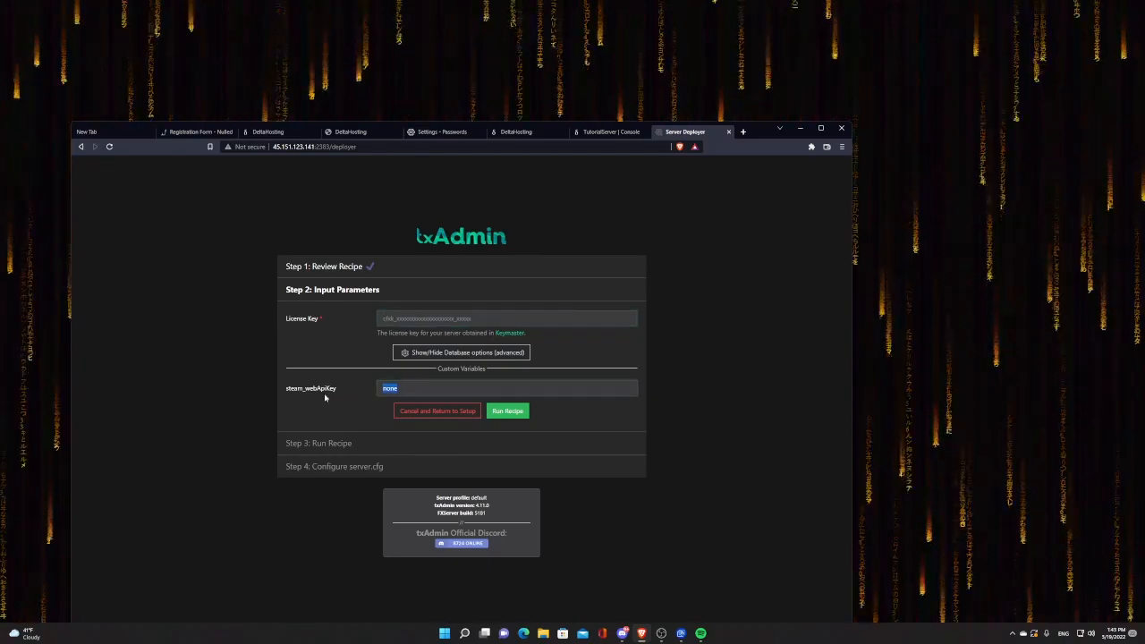
{"action": "left_click", "coordinate": [391, 387]}
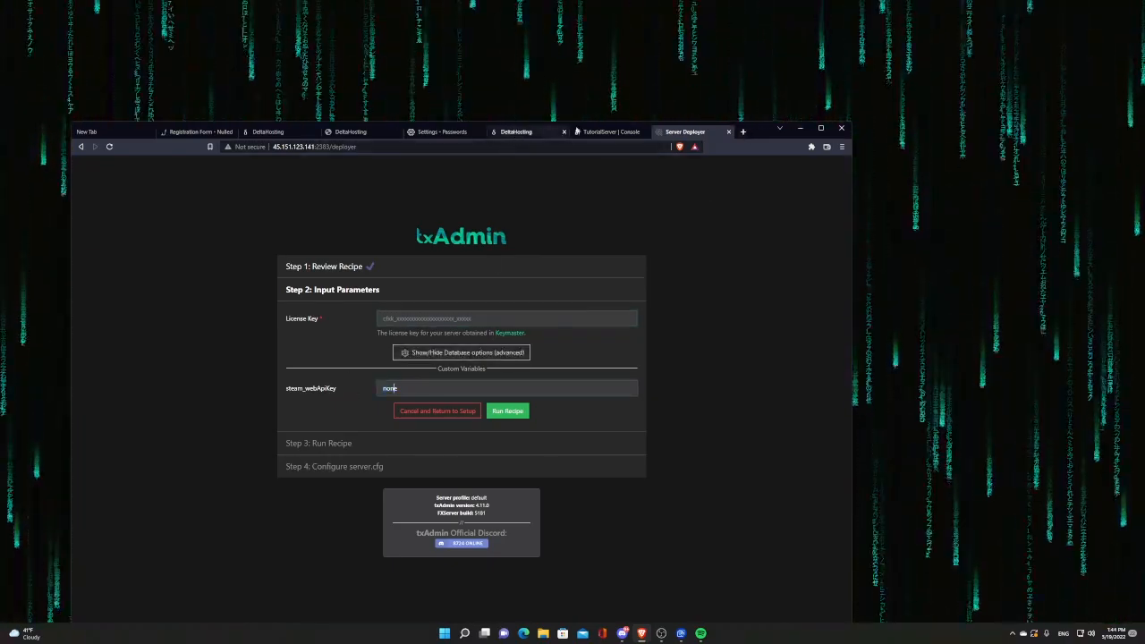
{"action": "left_click", "coordinate": [604, 133]}
{"action": "left_click", "coordinate": [636, 214]}
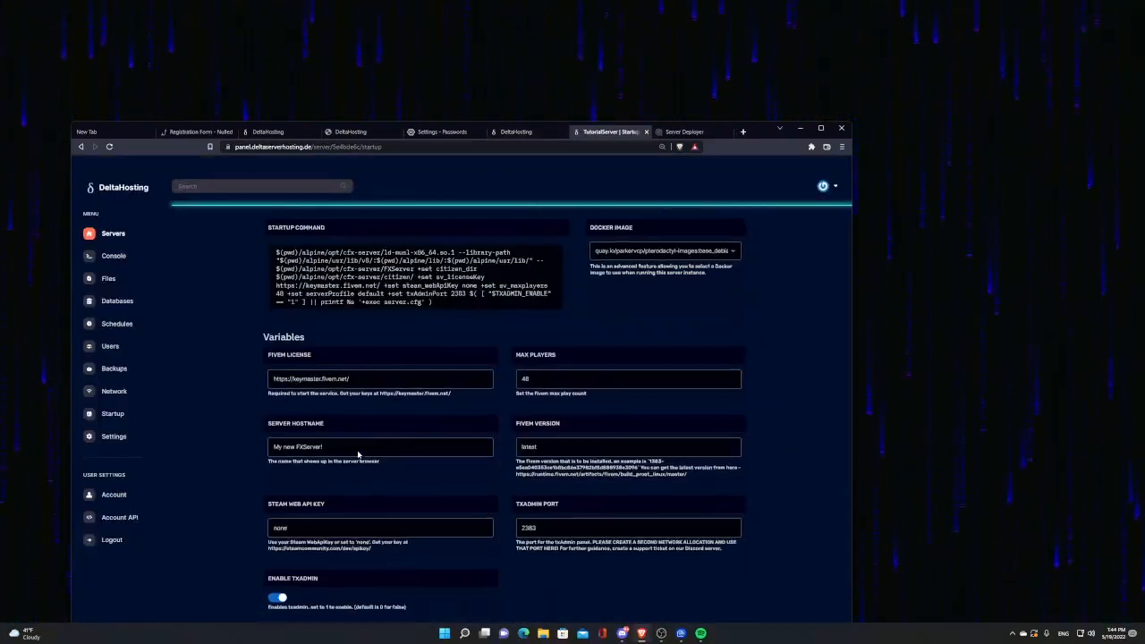
{"action": "scroll", "coordinate": [357, 455], "scroll_direction": "down", "scroll_amount": 1}
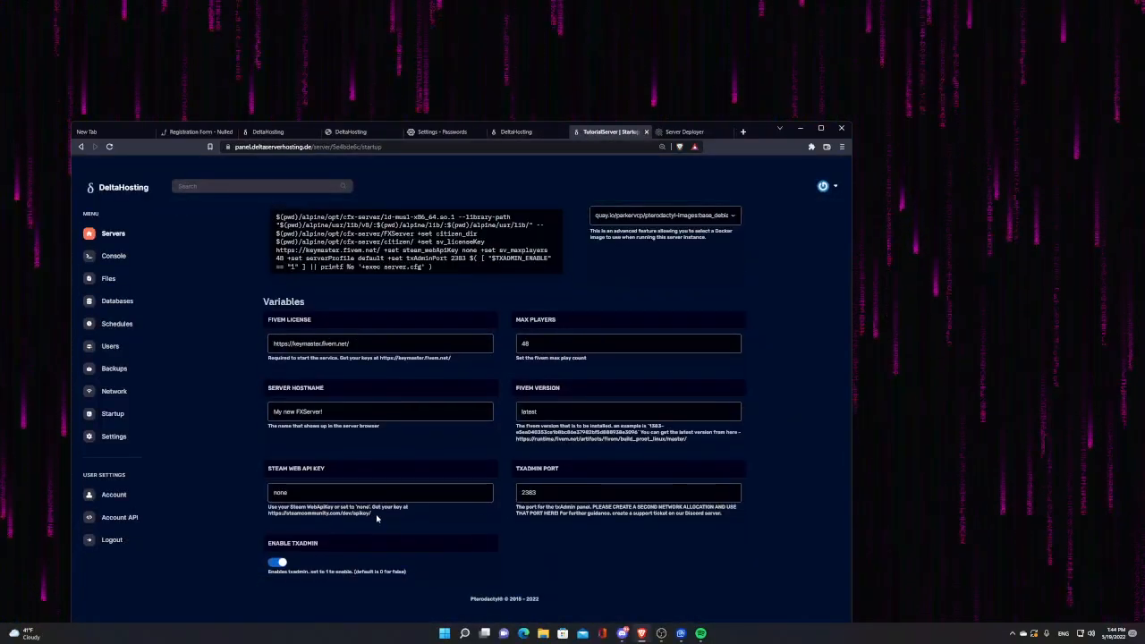
{"action": "left_click_drag", "start_coordinate": [377, 518], "coordinate": [294, 521]}
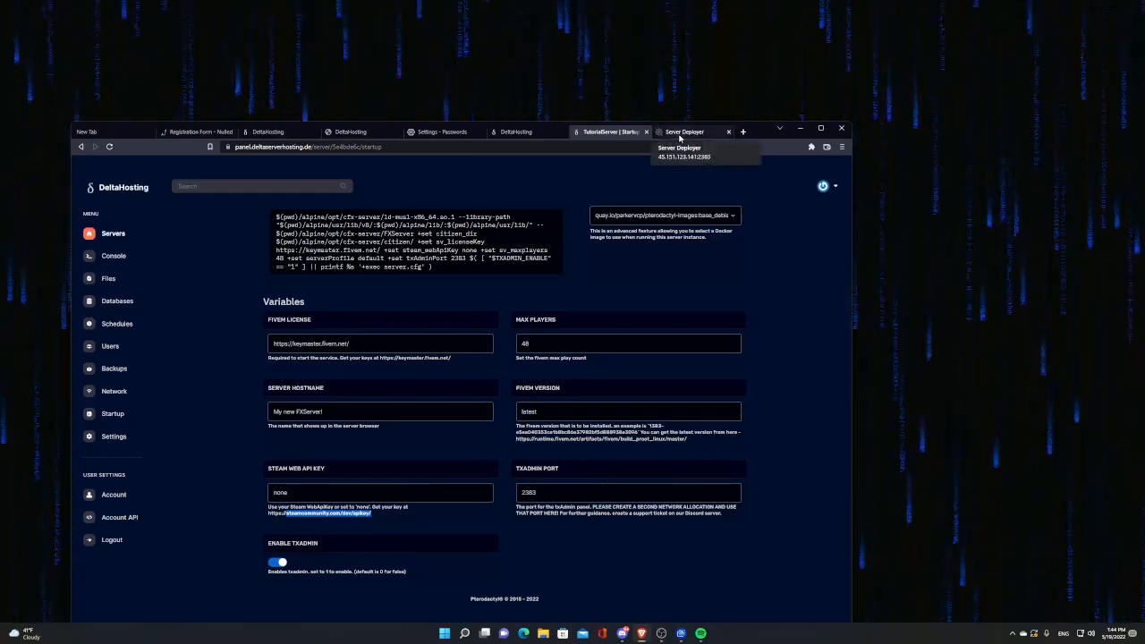
{"action": "left_click", "coordinate": [680, 134]}
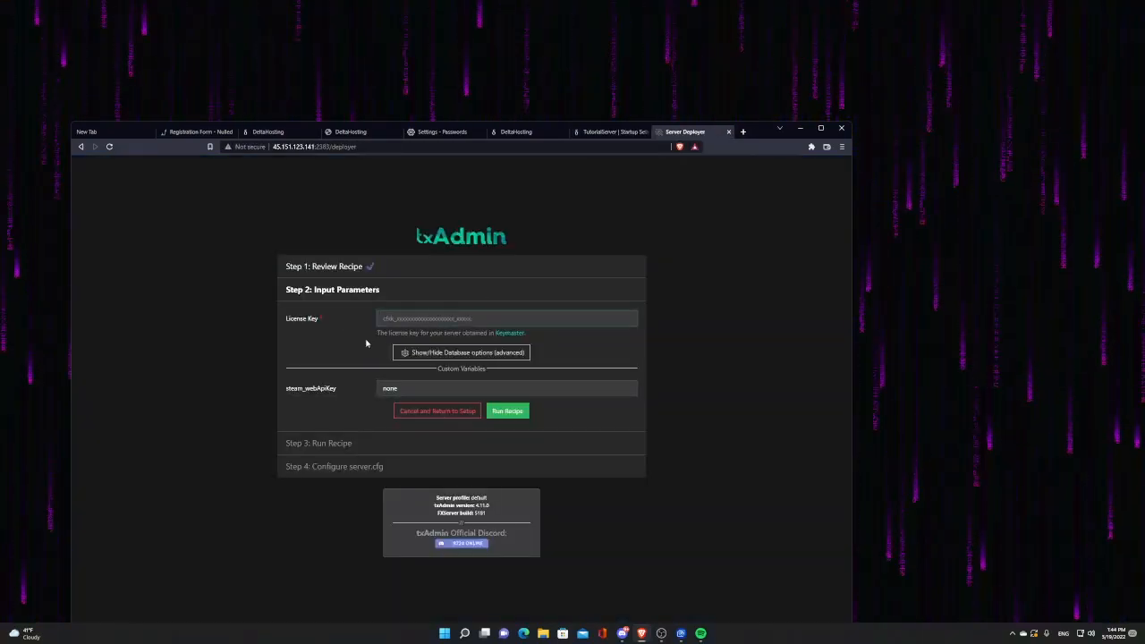
Step: Sign in to Cfx.re Keymaster and deactivate the first RedM server key
{"action": "left_click", "coordinate": [510, 333]}
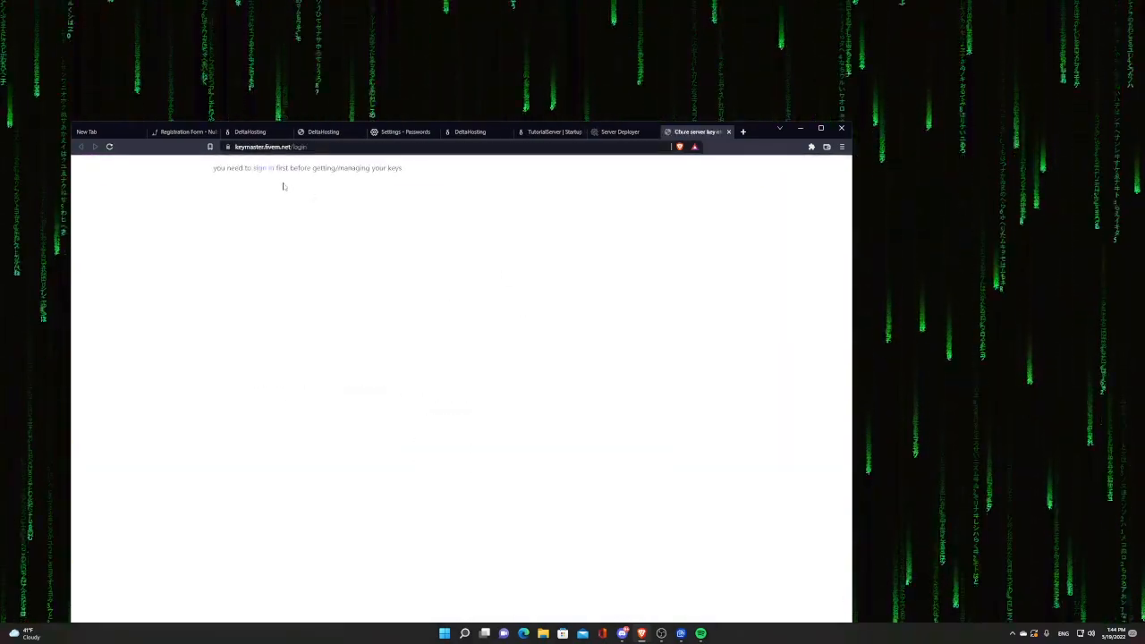
{"action": "left_click", "coordinate": [263, 169]}
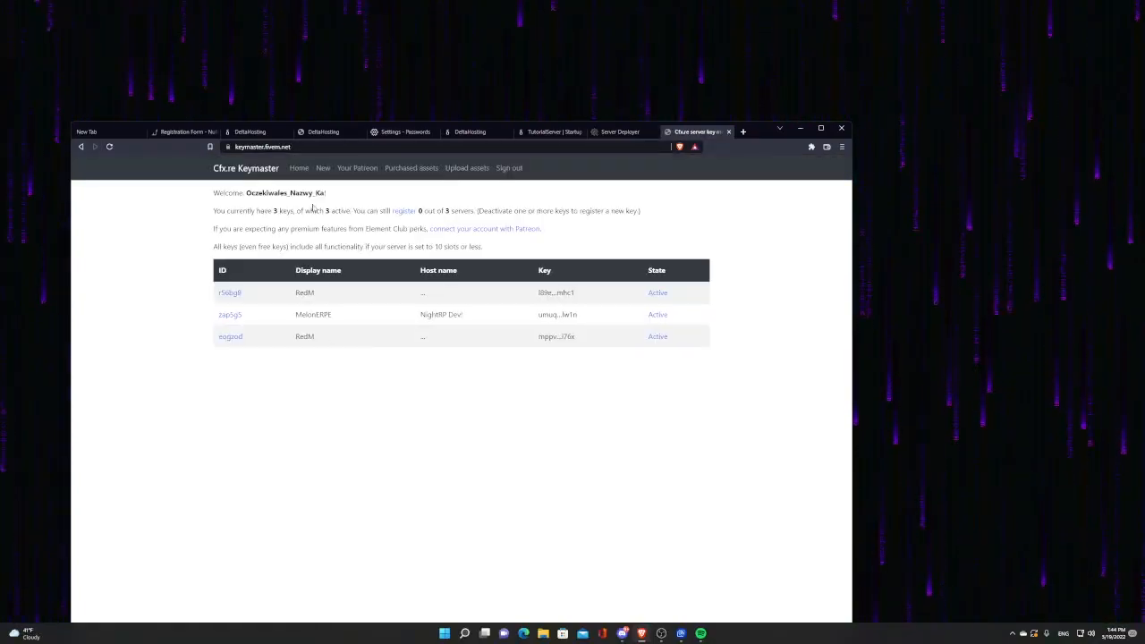
{"action": "left_click", "coordinate": [240, 296]}
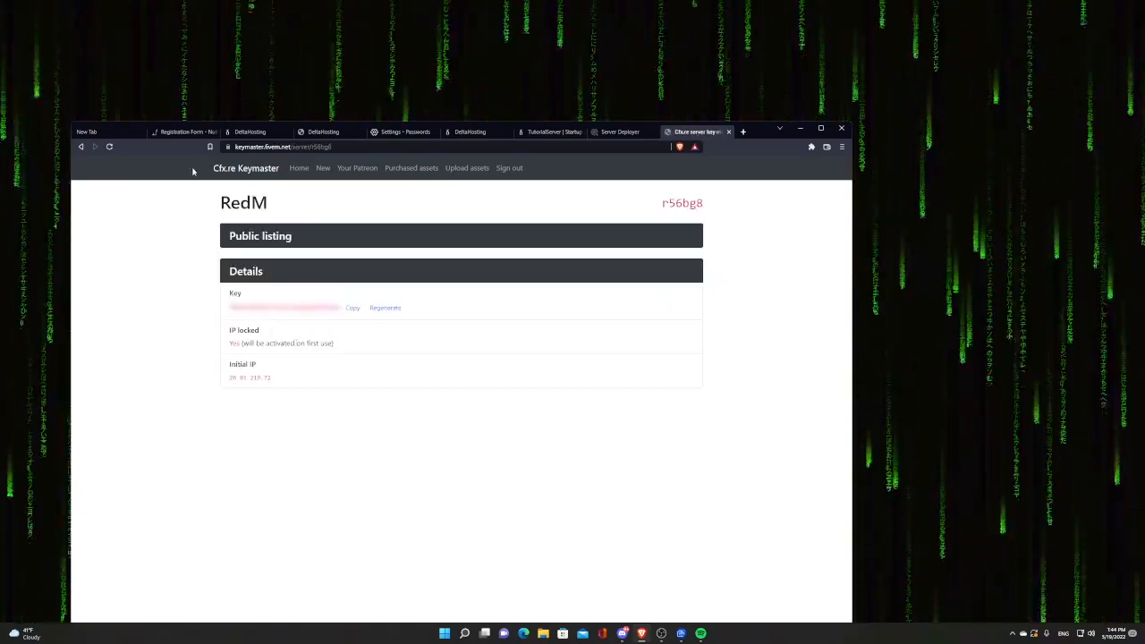
{"action": "left_click", "coordinate": [81, 147]}
{"action": "left_click", "coordinate": [659, 293]}
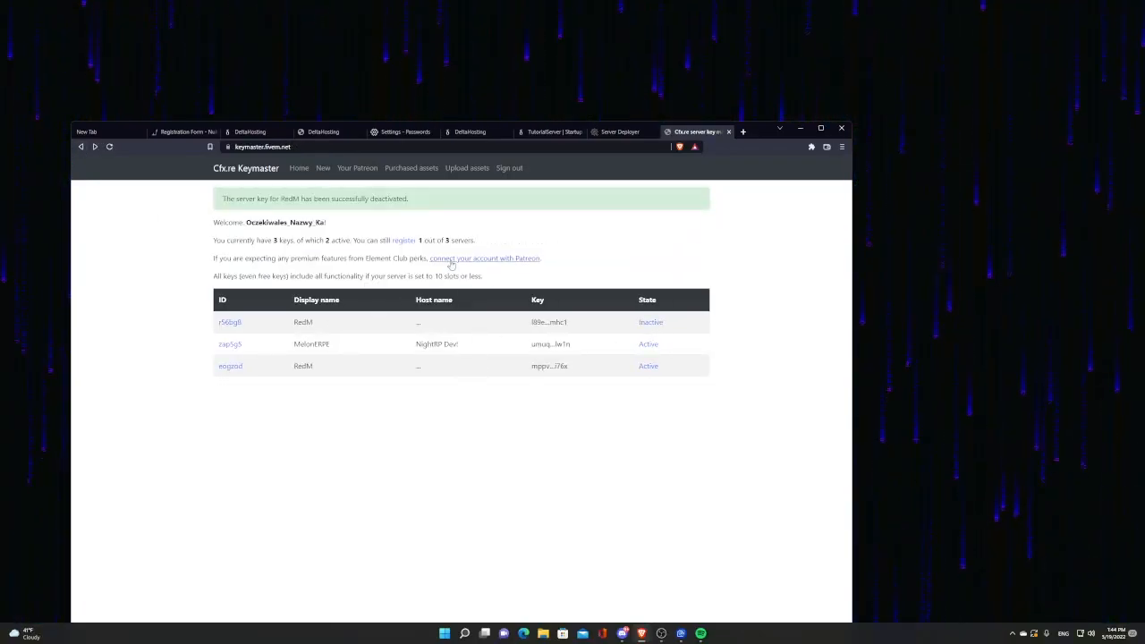
Step: Start a new key registration with type Preinstalled game server and provider DeltaHosting
{"action": "left_click", "coordinate": [403, 241]}
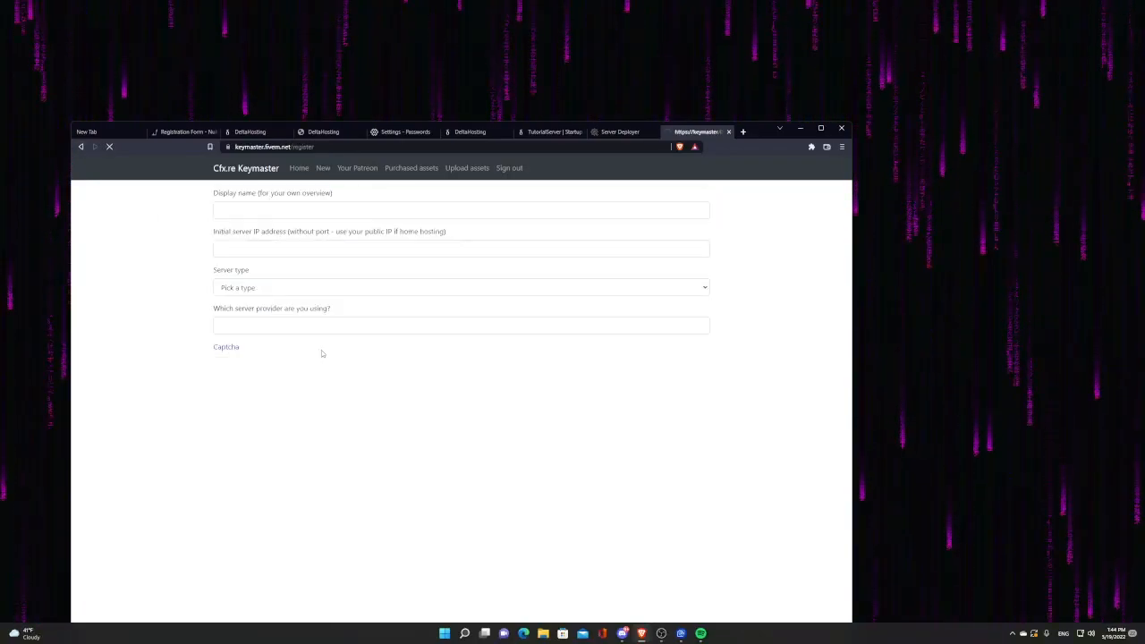
{"action": "left_click", "coordinate": [257, 288]}
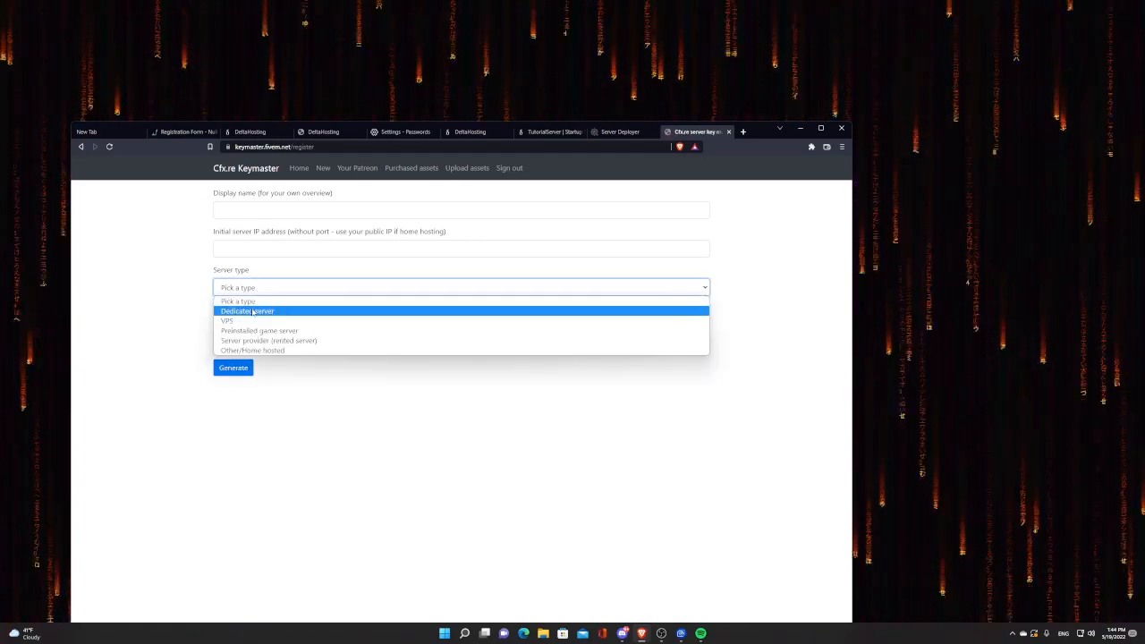
{"action": "left_click", "coordinate": [258, 330]}
{"action": "left_click", "coordinate": [240, 330]}
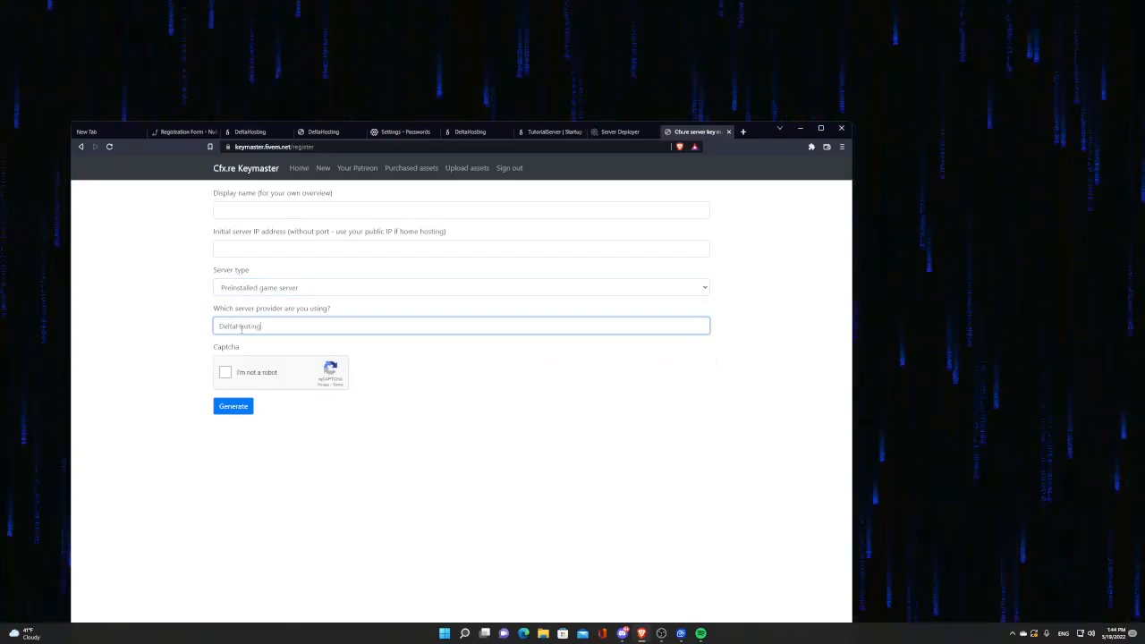
{"action": "left_click", "coordinate": [268, 249]}
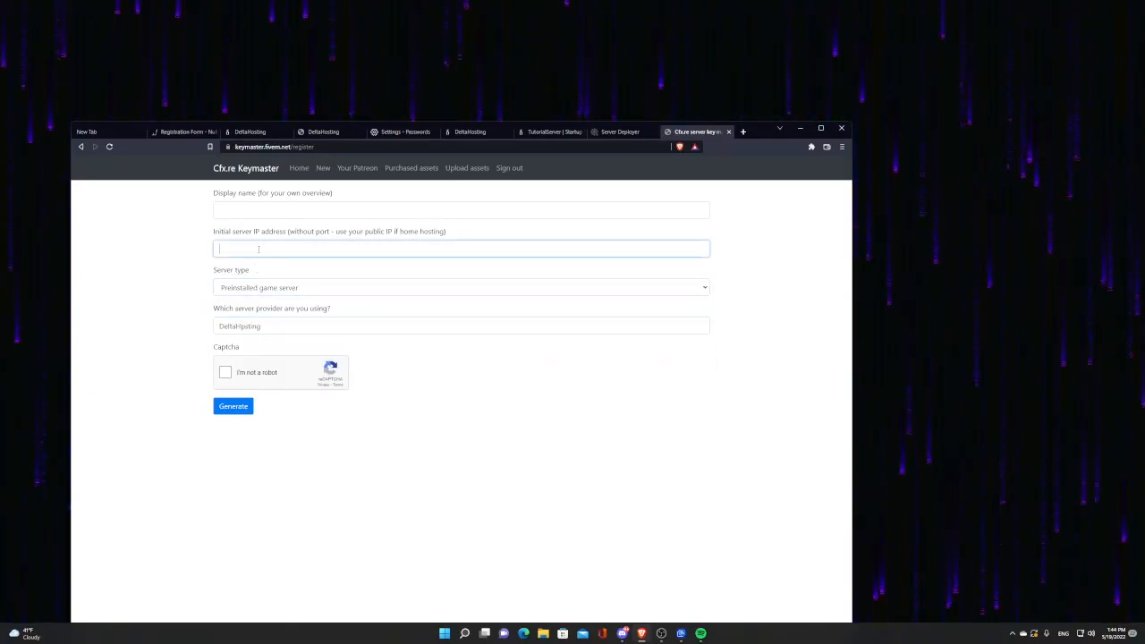
{"action": "left_click", "coordinate": [614, 132]}
{"action": "left_click", "coordinate": [550, 131]}
Step: Copy the server address from the TutorialServer console page in the panel
{"action": "scroll", "coordinate": [292, 260], "scroll_direction": "up", "scroll_amount": 1}
{"action": "left_click", "coordinate": [288, 213]}
{"action": "left_click", "coordinate": [313, 275]}
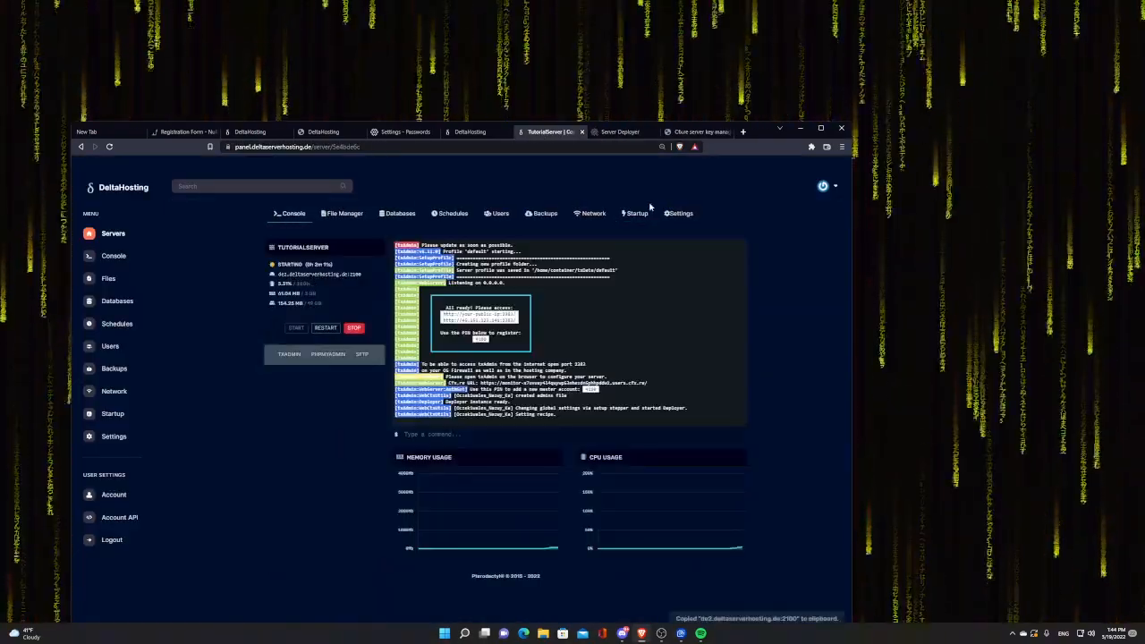
Step: Switch to Discord and go to the DeltaHosting #bot channel
{"action": "mouse_move", "coordinate": [622, 634]}
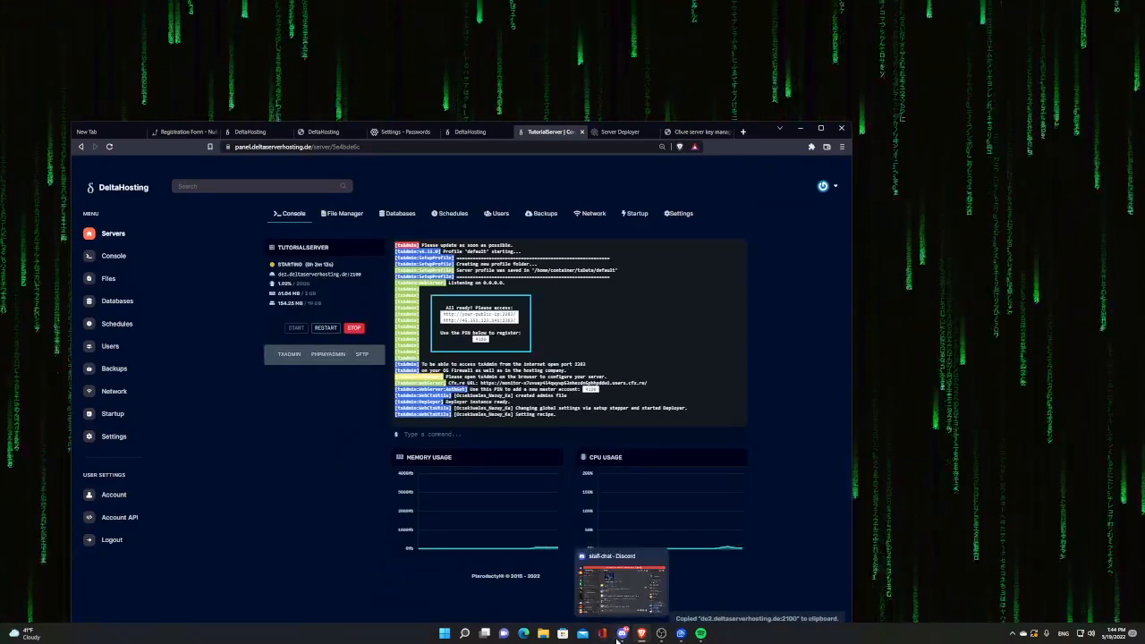
{"action": "left_click", "coordinate": [596, 619]}
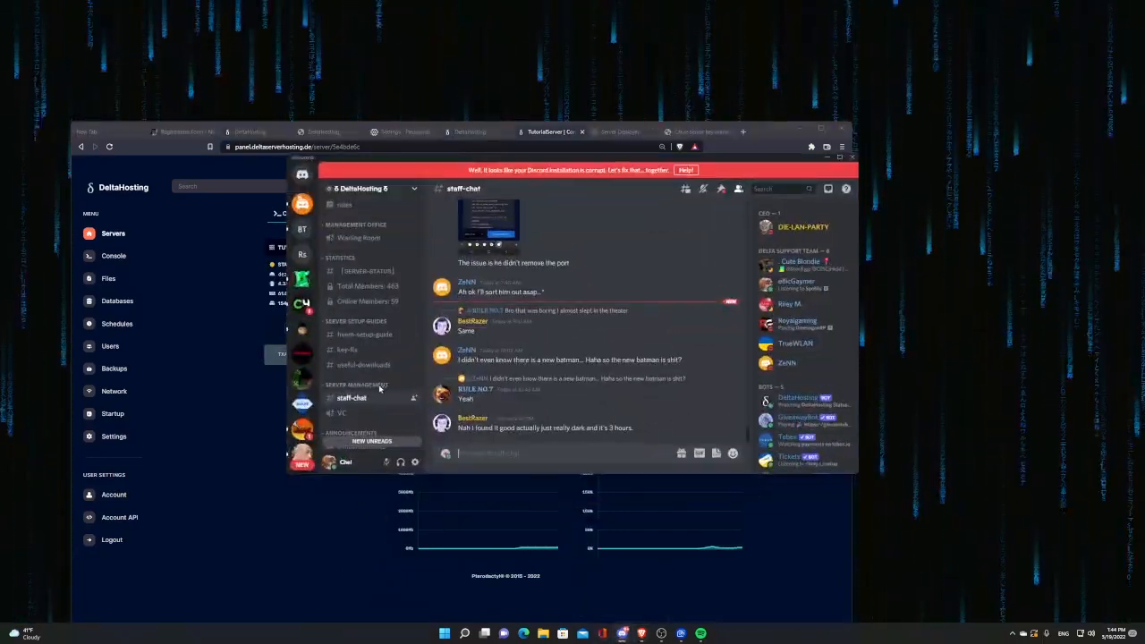
{"action": "scroll", "coordinate": [354, 410], "scroll_direction": "down", "scroll_amount": 1}
{"action": "left_click", "coordinate": [354, 408]}
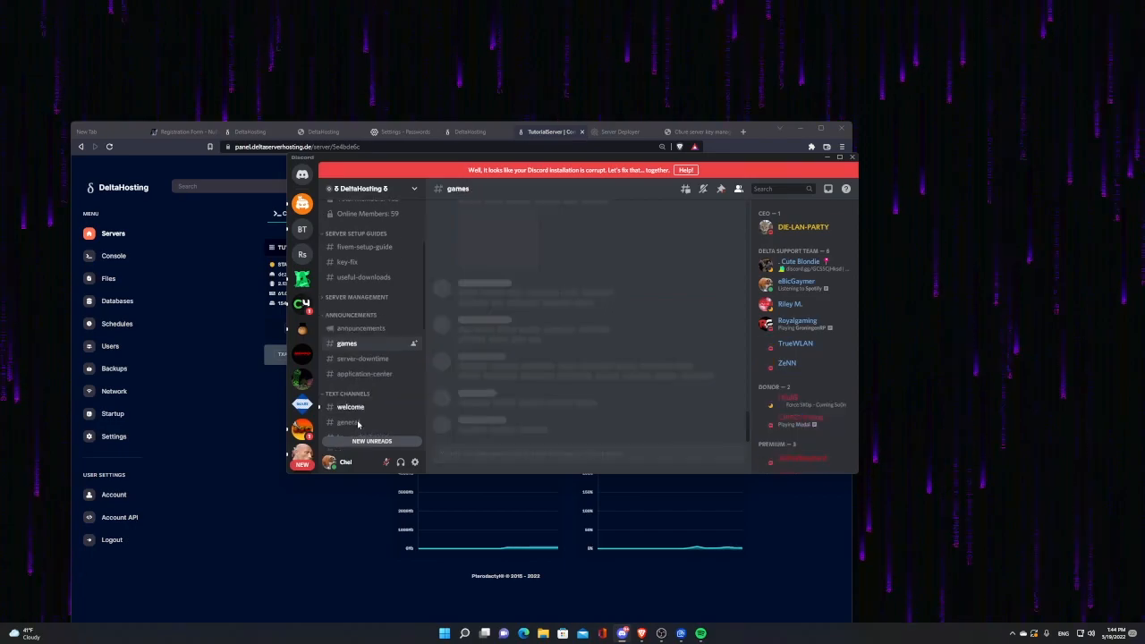
{"action": "scroll", "coordinate": [359, 385], "scroll_direction": "down", "scroll_amount": 4}
{"action": "left_click", "coordinate": [363, 338]}
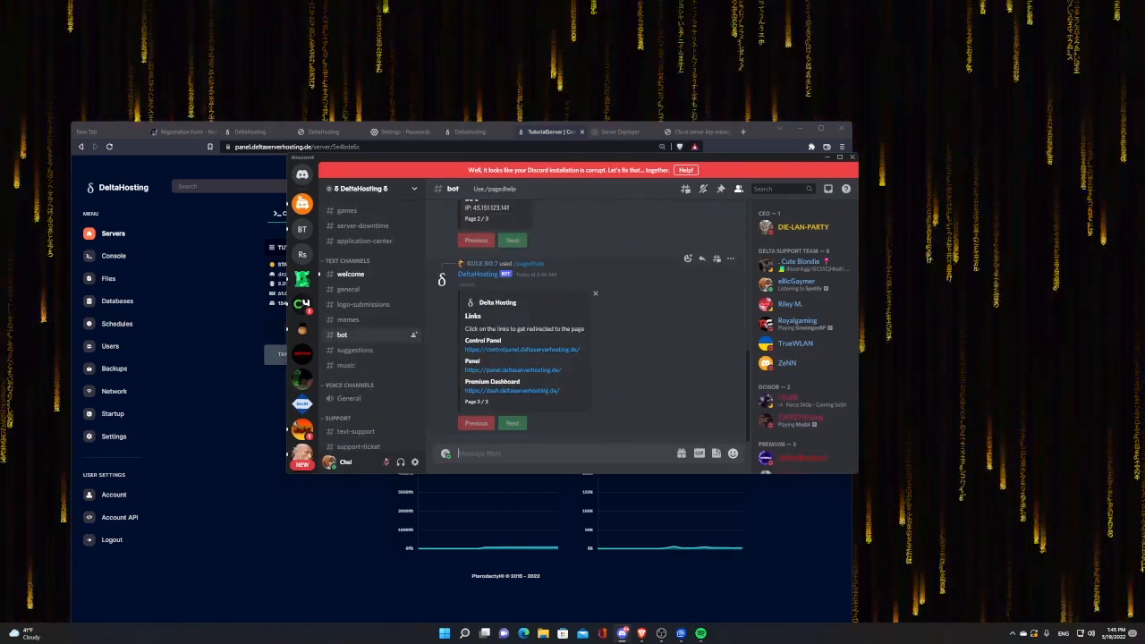
Step: Send /de2 and select the returned IP 45.151.123.141 in the bot's reply
{"action": "scroll", "coordinate": [611, 329], "scroll_direction": "up", "scroll_amount": 7}
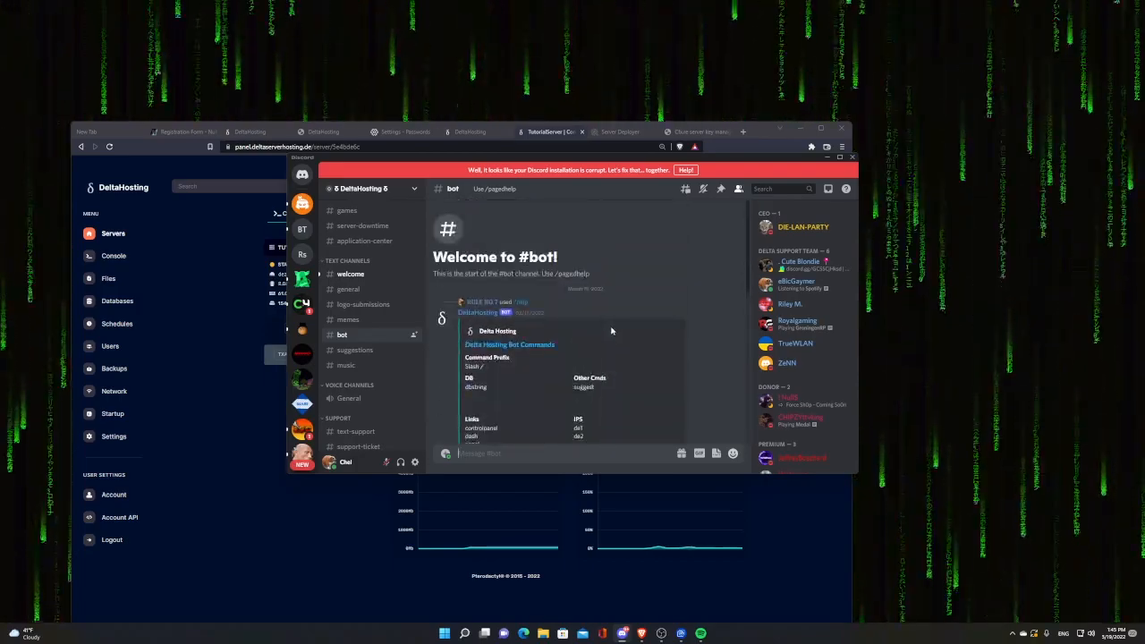
{"action": "scroll", "coordinate": [612, 331], "scroll_direction": "down", "scroll_amount": 7}
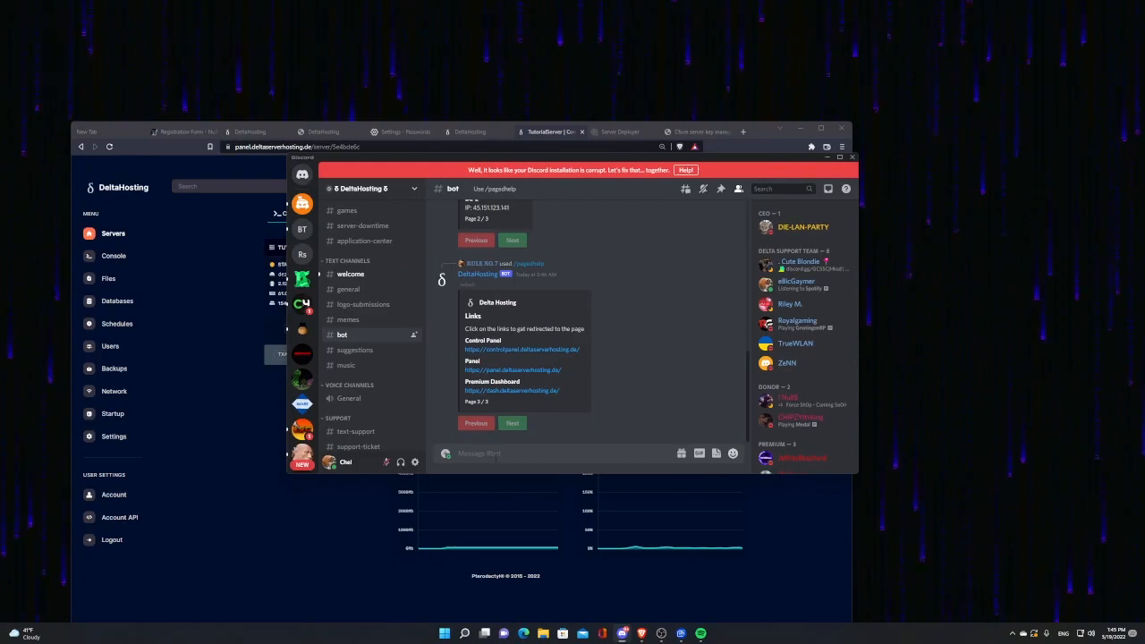
{"action": "type", "text": "/"}
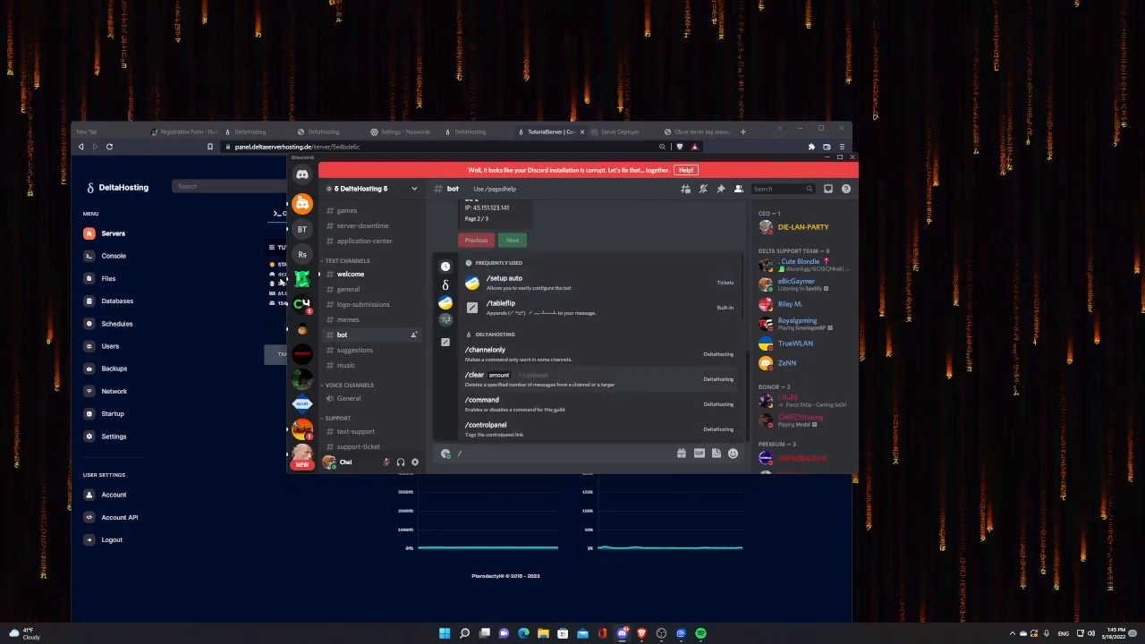
{"action": "type", "text": "de2"}
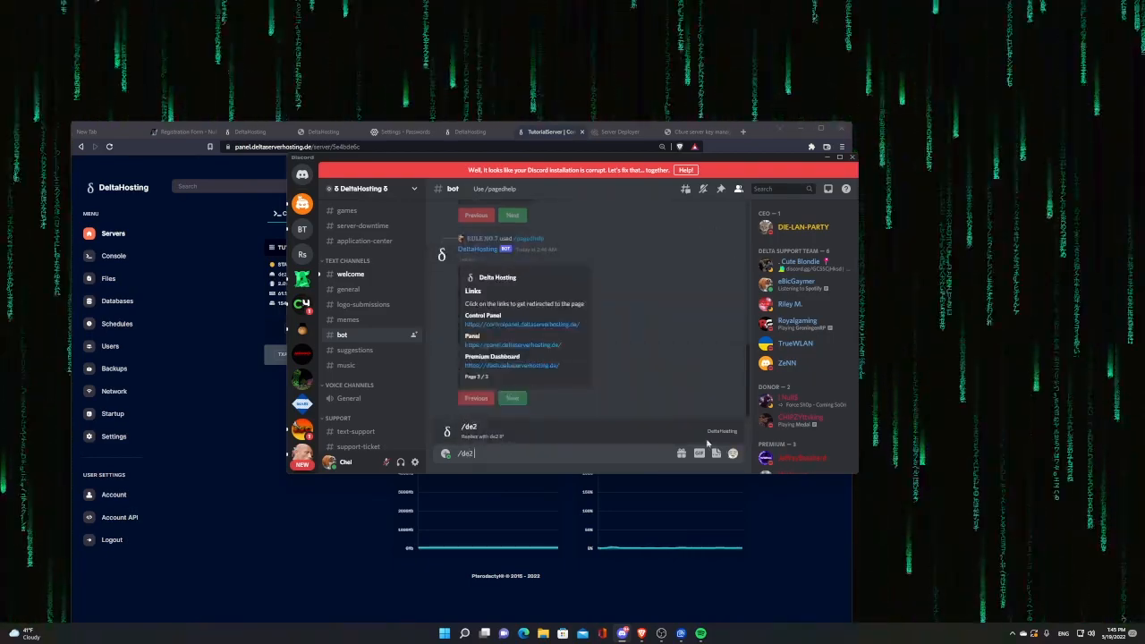
{"action": "key", "text": "Return"}
{"action": "left_click_drag", "start_coordinate": [509, 417], "coordinate": [478, 417]}
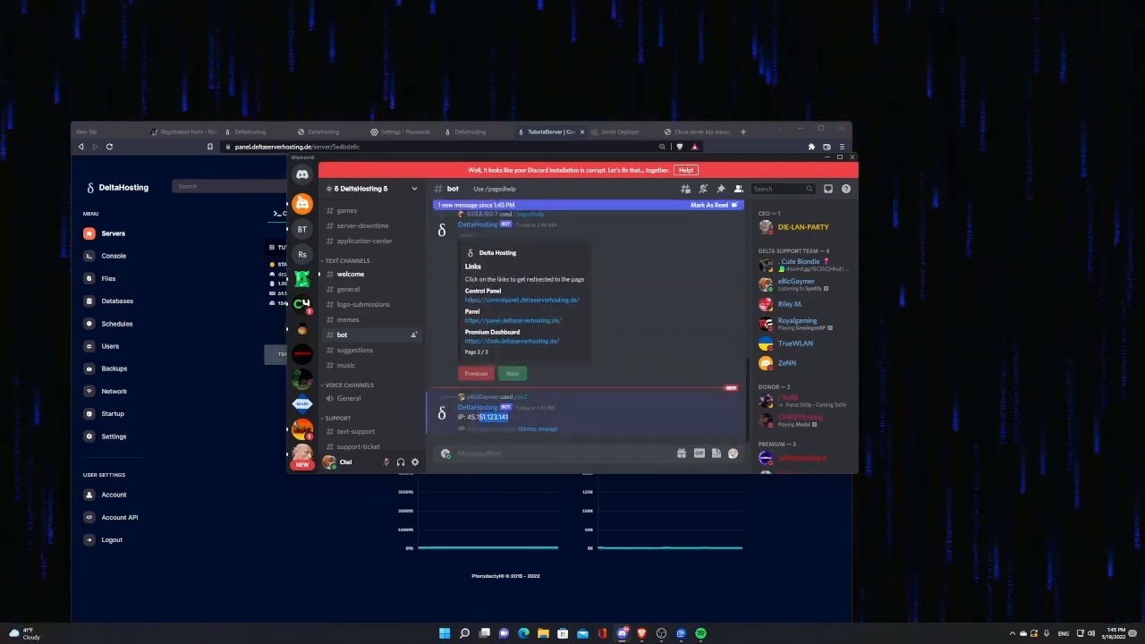
Step: Paste the IP into the Keymaster form and enter the display name 'tutorial'
{"action": "left_click", "coordinate": [696, 131]}
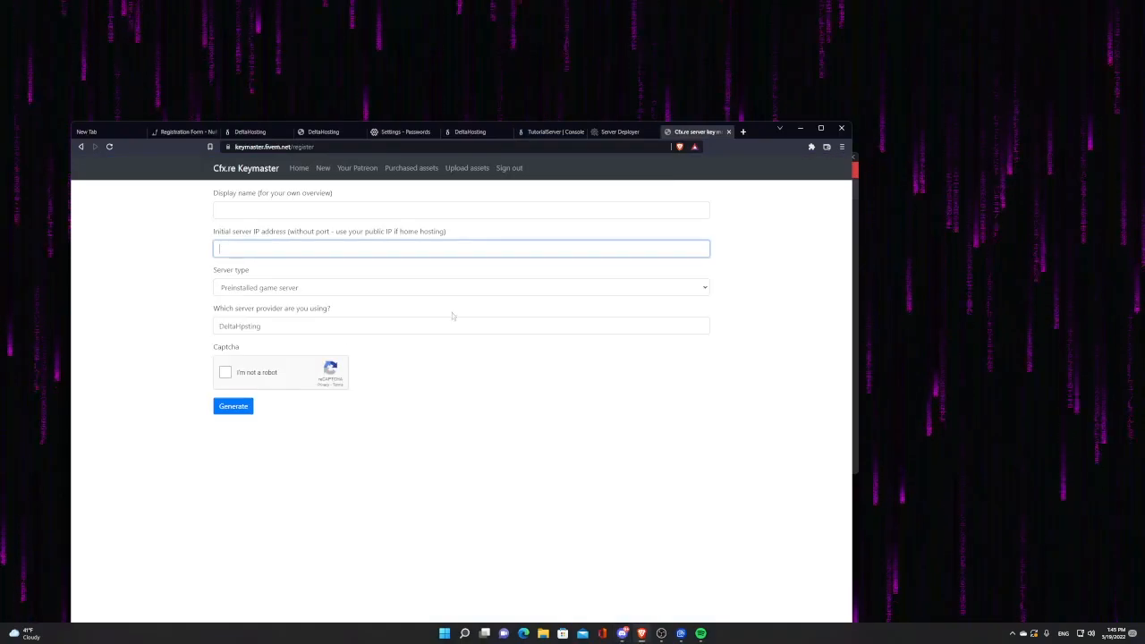
{"action": "key", "text": "ctrl+v"}
{"action": "key", "text": "shift+Tab"}
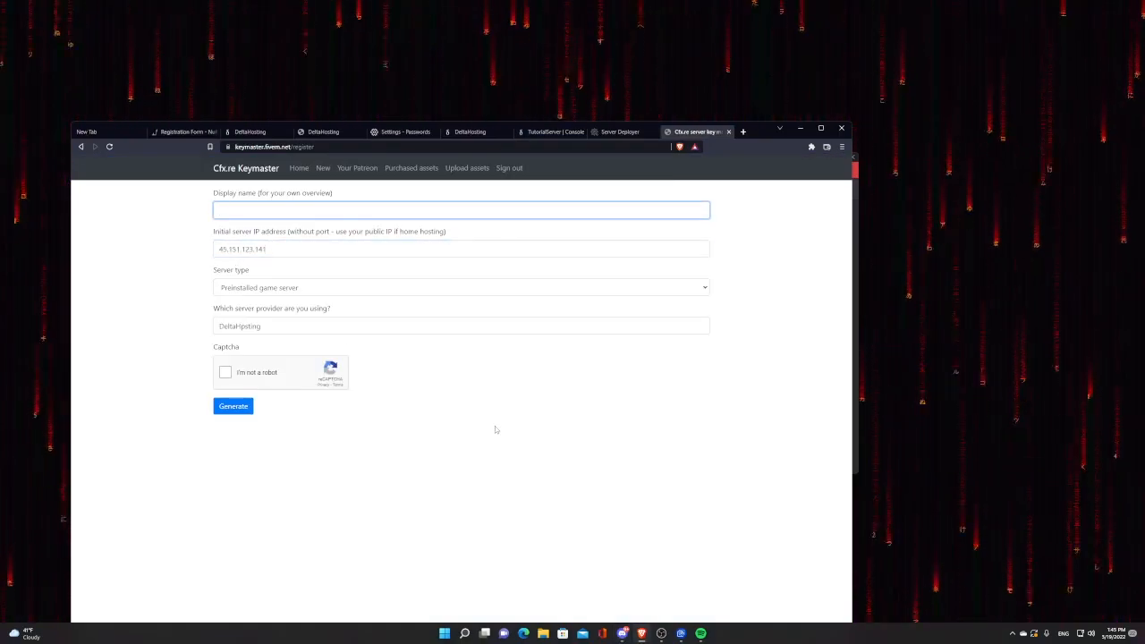
{"action": "type", "text": "tutorial"}
Step: Solve the traffic-lights captcha and submit the key registration
{"action": "left_click", "coordinate": [225, 372]}
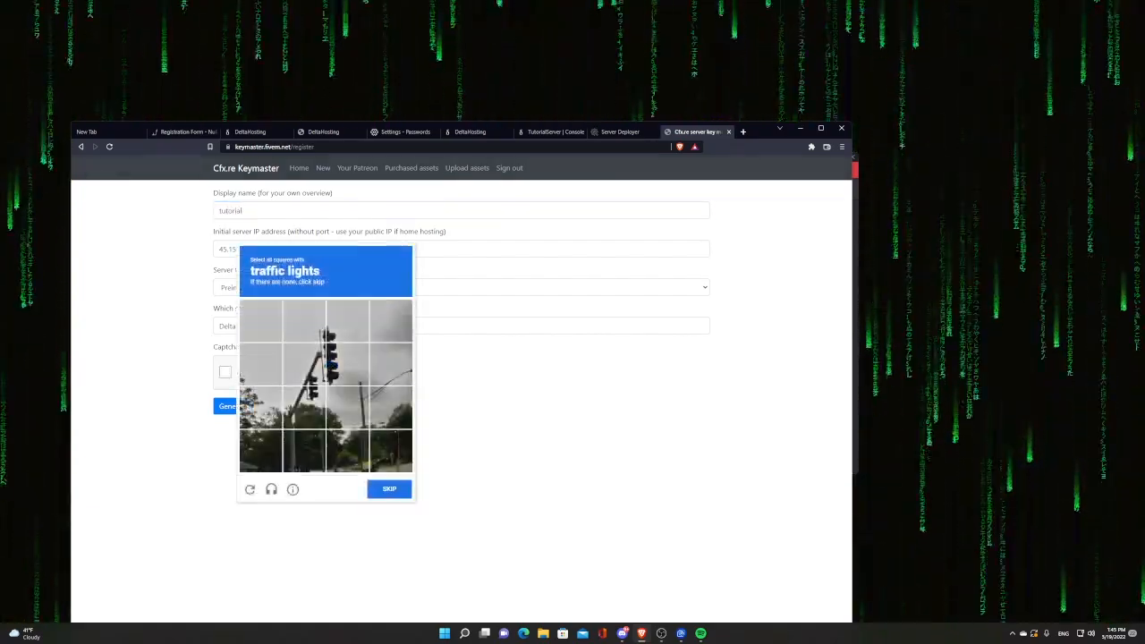
{"action": "left_click", "coordinate": [347, 365]}
{"action": "left_click", "coordinate": [304, 408]}
{"action": "left_click", "coordinate": [304, 364]}
{"action": "left_click", "coordinate": [347, 321]}
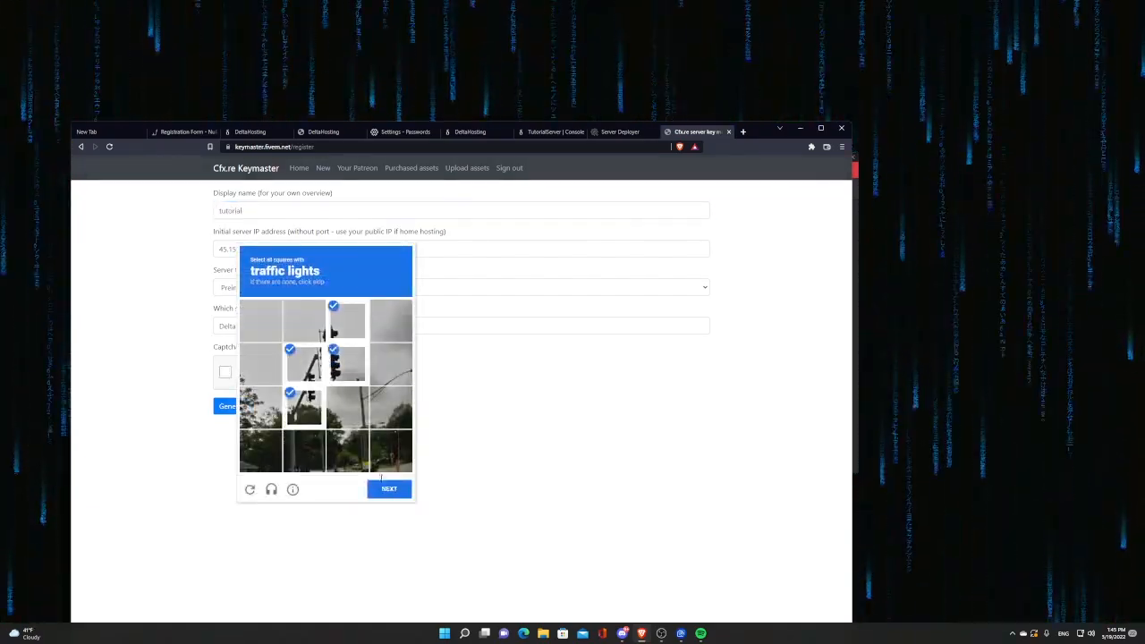
{"action": "left_click", "coordinate": [390, 488]}
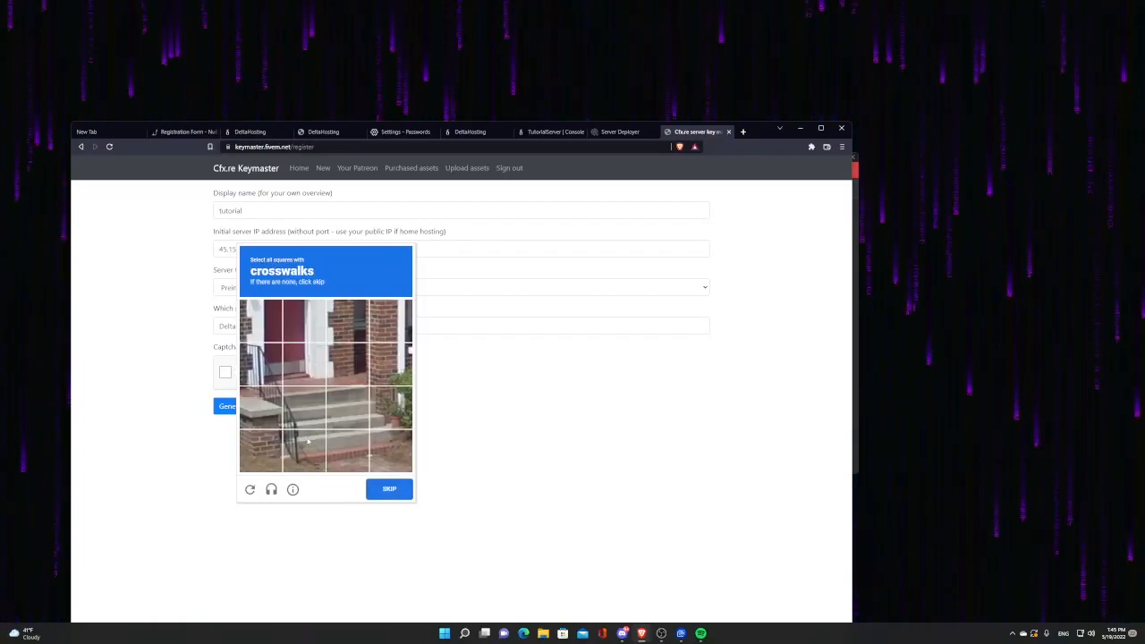
{"action": "left_click", "coordinate": [389, 489]}
{"action": "left_click", "coordinate": [231, 406]}
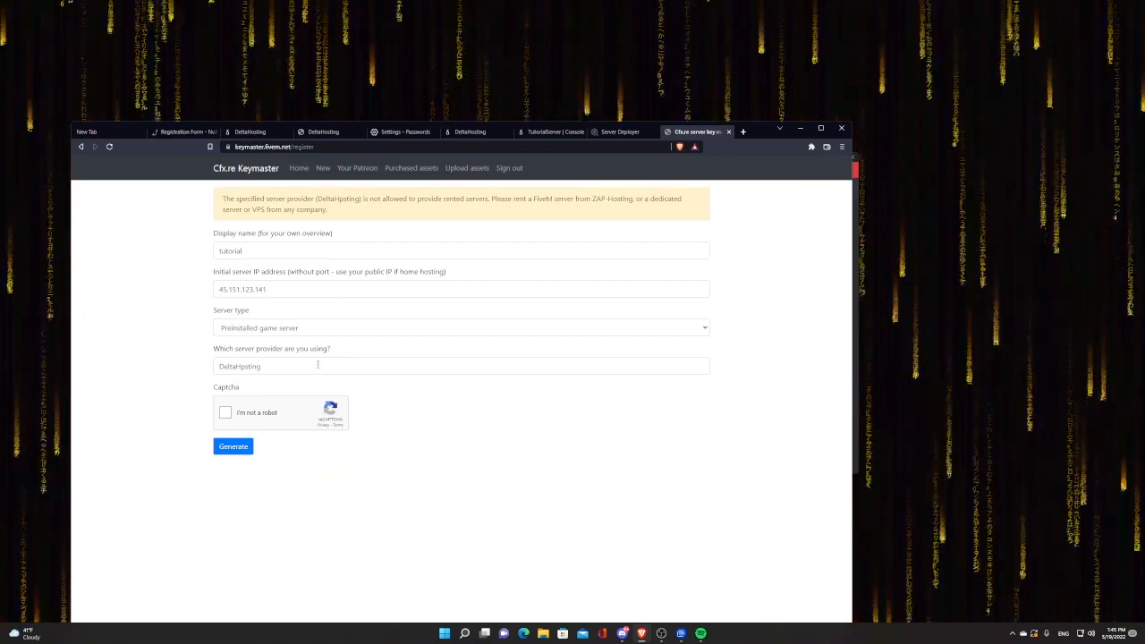
Step: Set the server type to Dedicated server, redo the captcha, resubmit, and copy the new key
{"action": "left_click", "coordinate": [243, 366]}
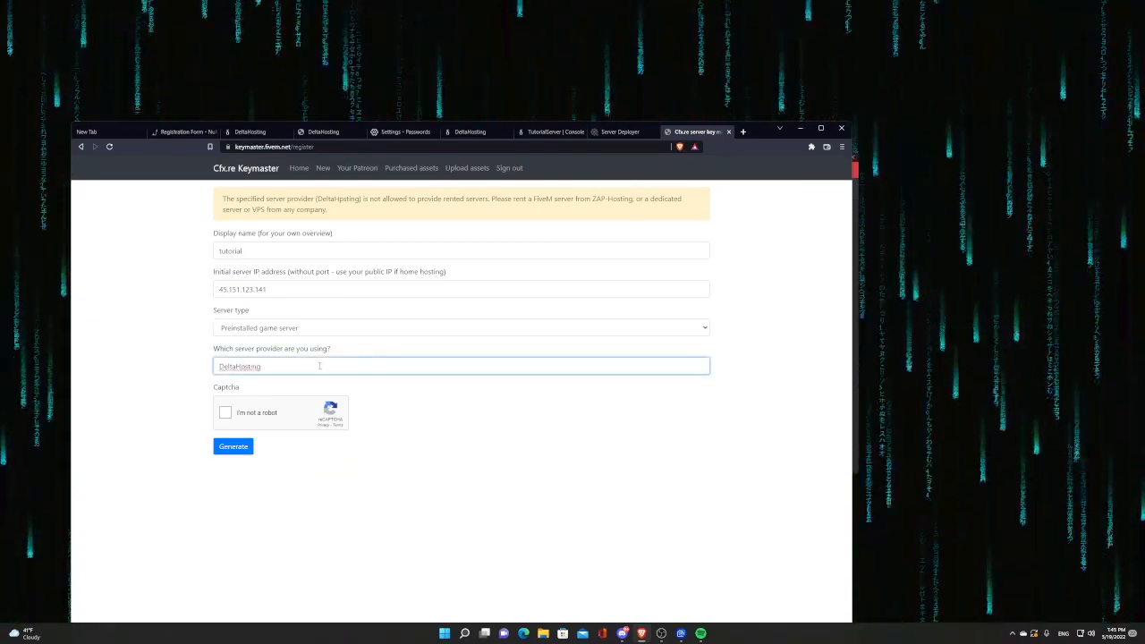
{"action": "left_click", "coordinate": [262, 329]}
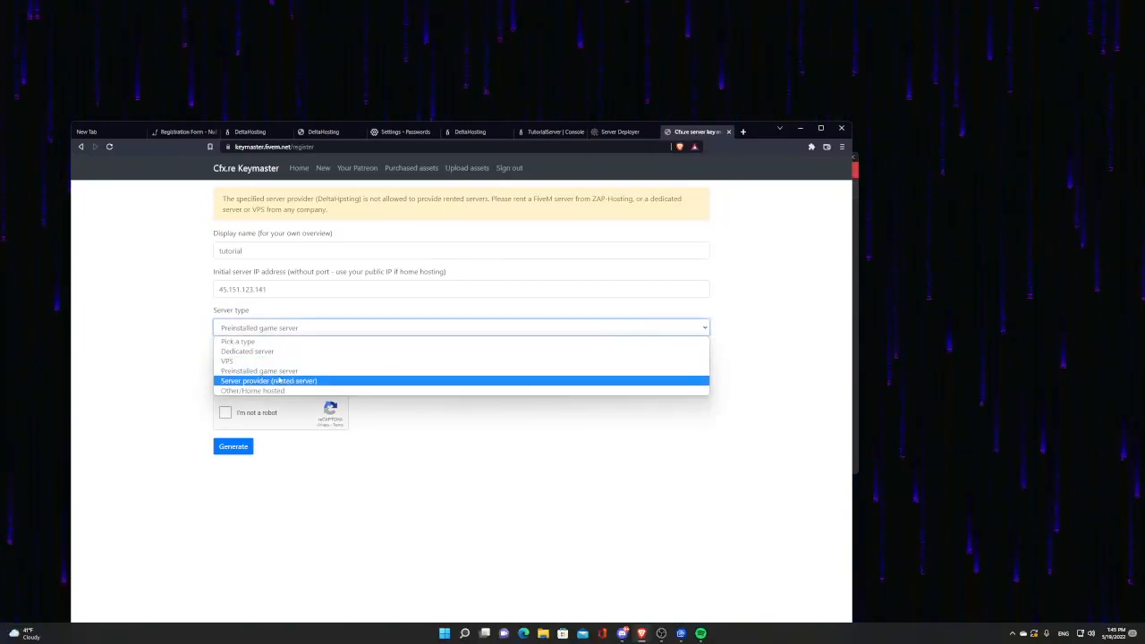
{"action": "left_click", "coordinate": [248, 351]}
{"action": "left_click", "coordinate": [227, 415]}
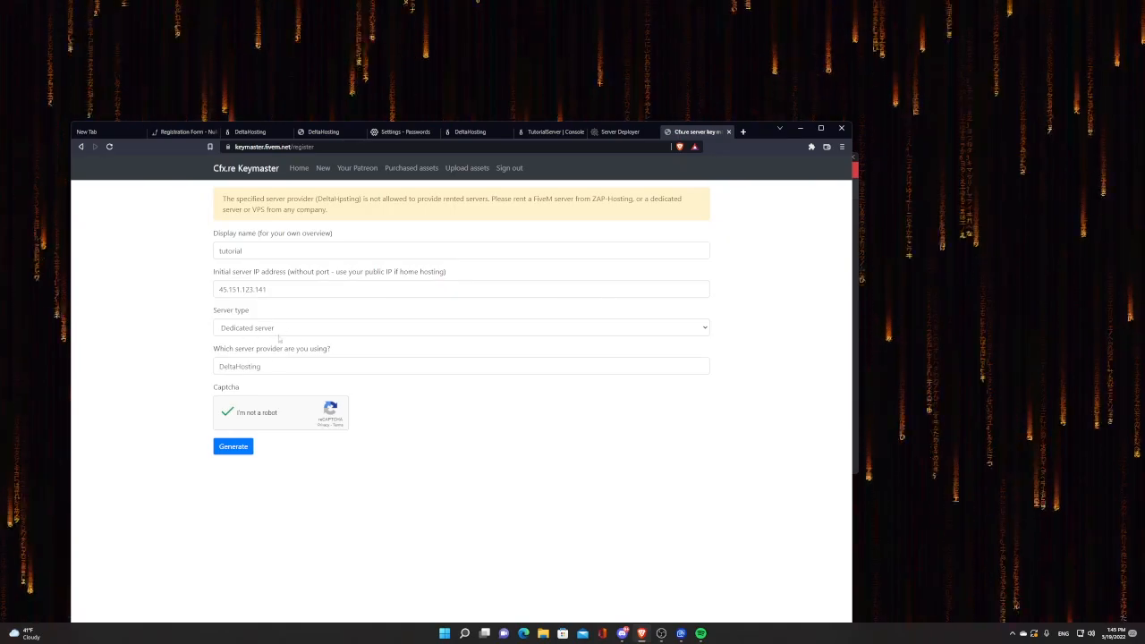
{"action": "left_click", "coordinate": [234, 447]}
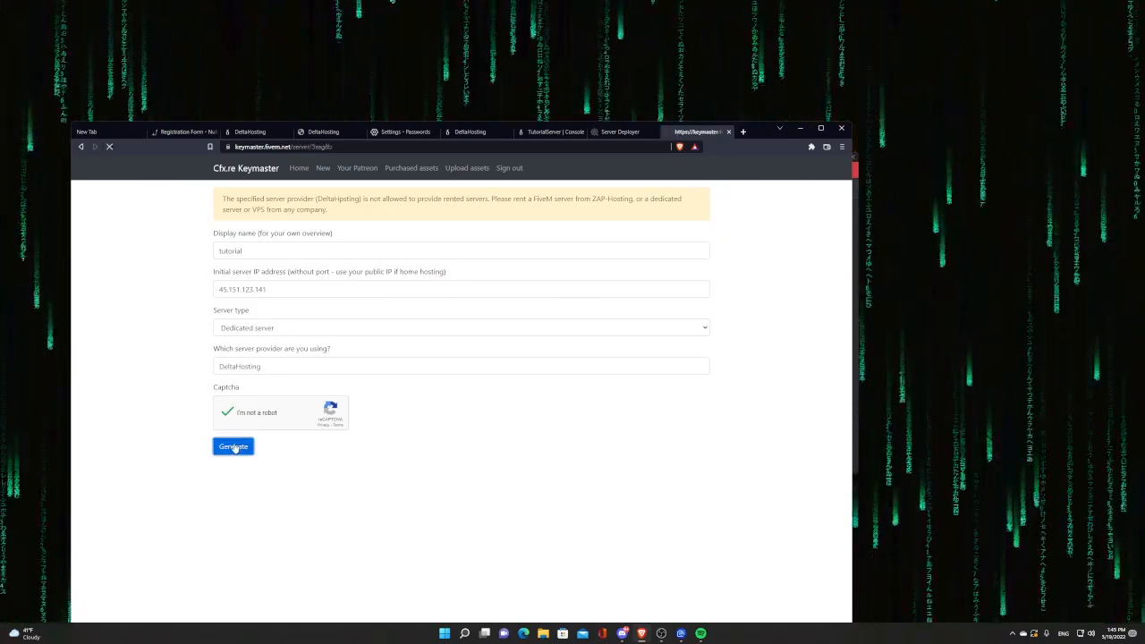
{"action": "left_click", "coordinate": [352, 337]}
Step: Paste the registered key into txAdmin's License Key field and reveal the database options
{"action": "left_click", "coordinate": [624, 132]}
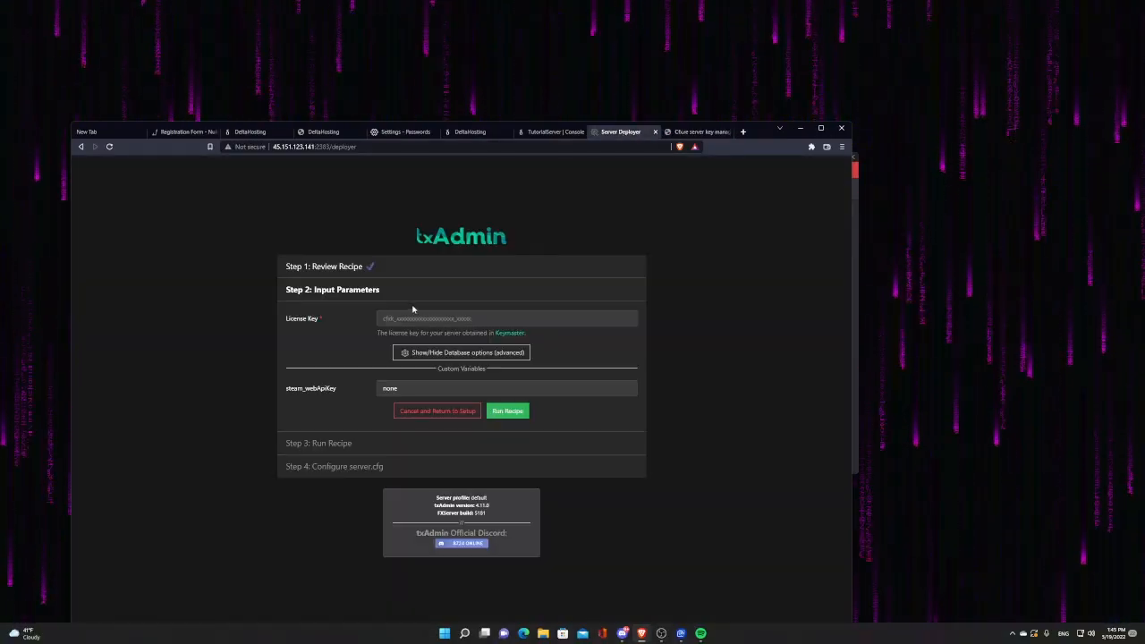
{"action": "key", "text": "ctrl+v"}
{"action": "left_click", "coordinate": [417, 388]}
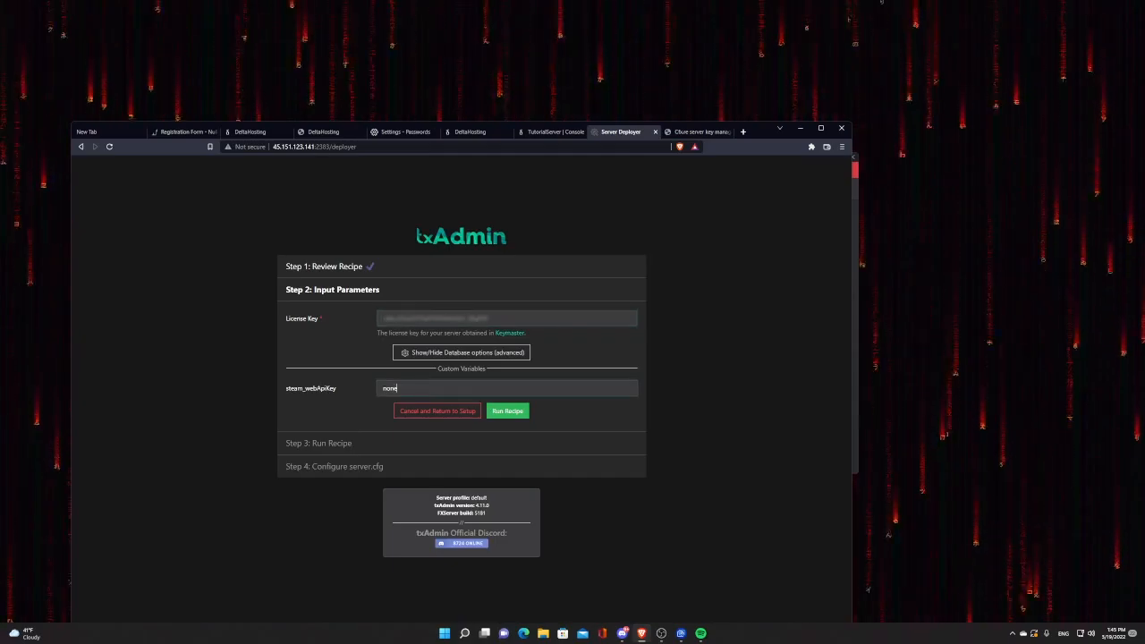
{"action": "left_click", "coordinate": [441, 353]}
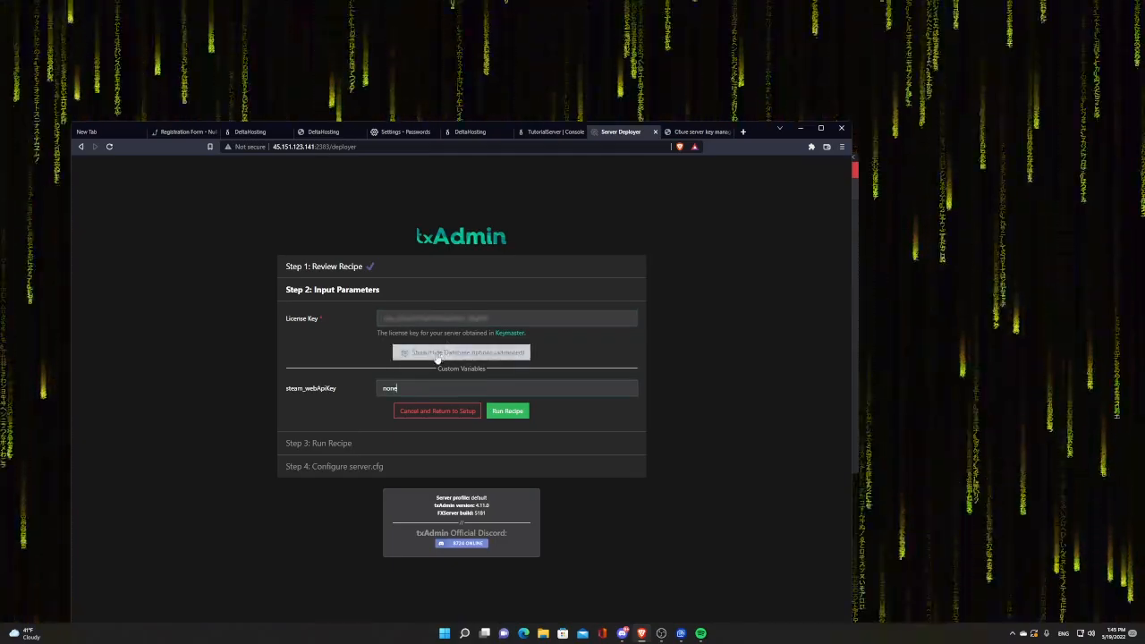
{"action": "key", "text": "Tab"}
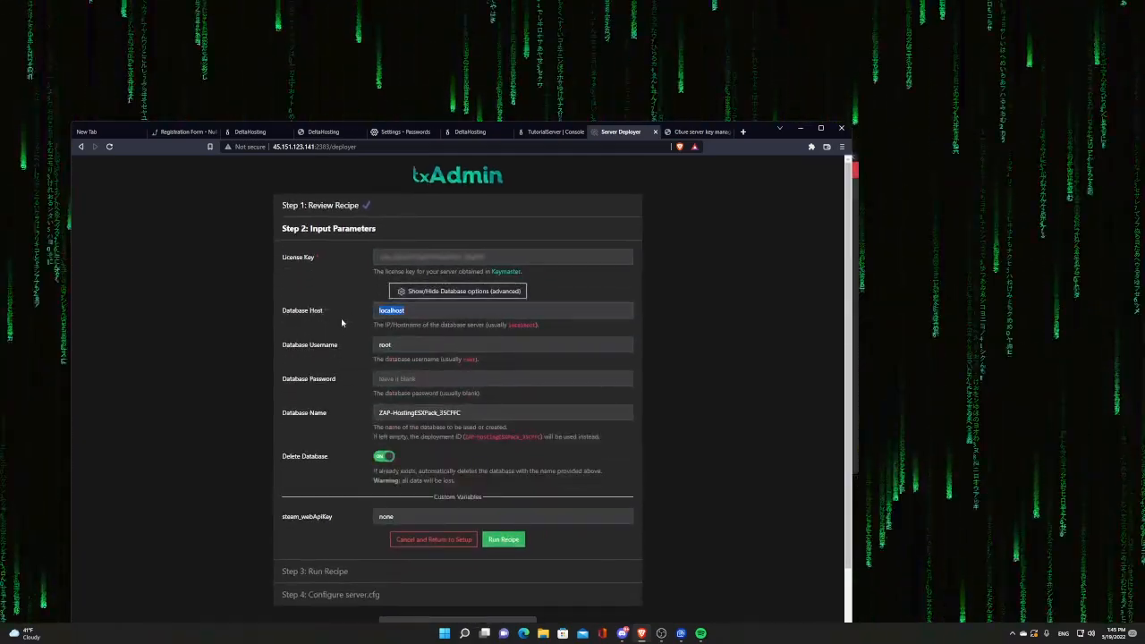
Step: Create a database named Tutorial (s490_Tutorial) in the Databases tab and copy its endpoint
{"action": "left_click", "coordinate": [545, 135]}
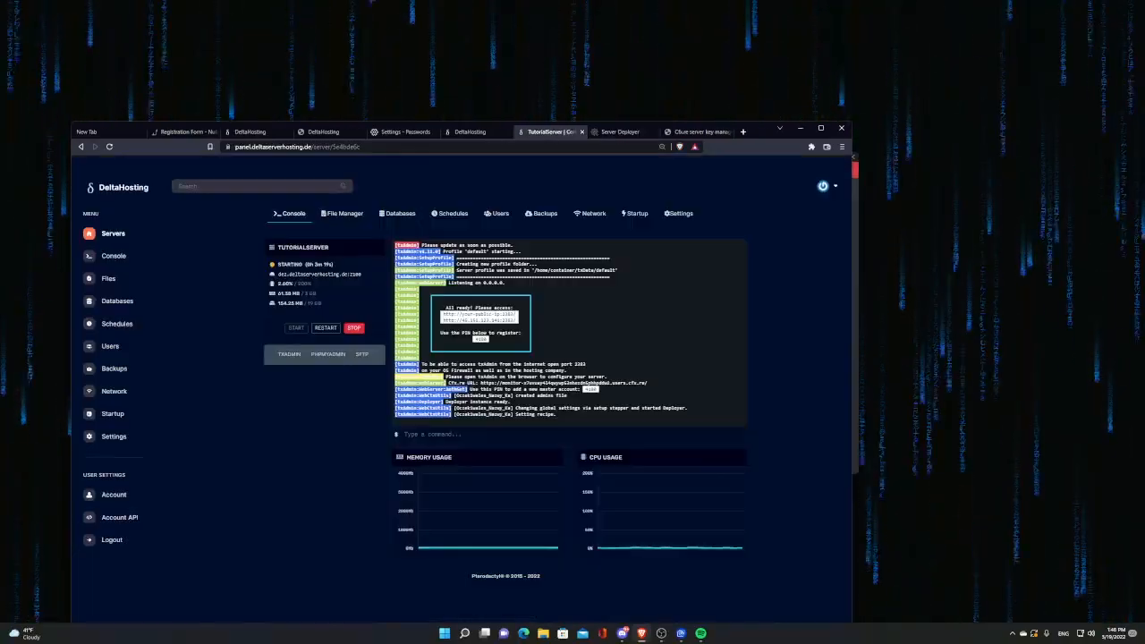
{"action": "left_click", "coordinate": [392, 223]}
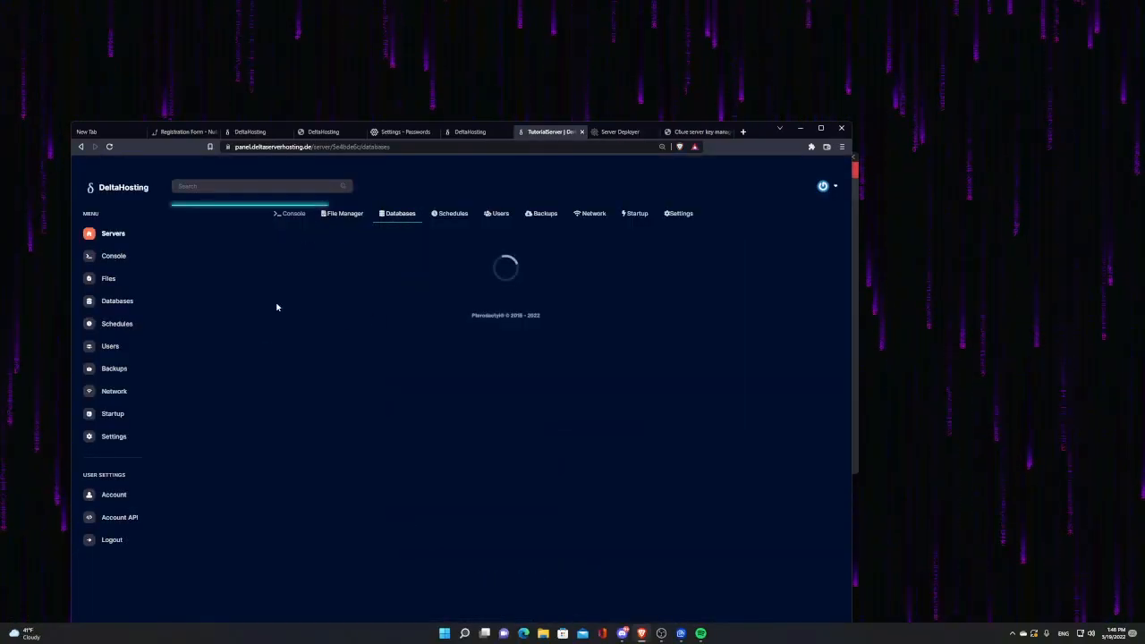
{"action": "left_click", "coordinate": [717, 265]}
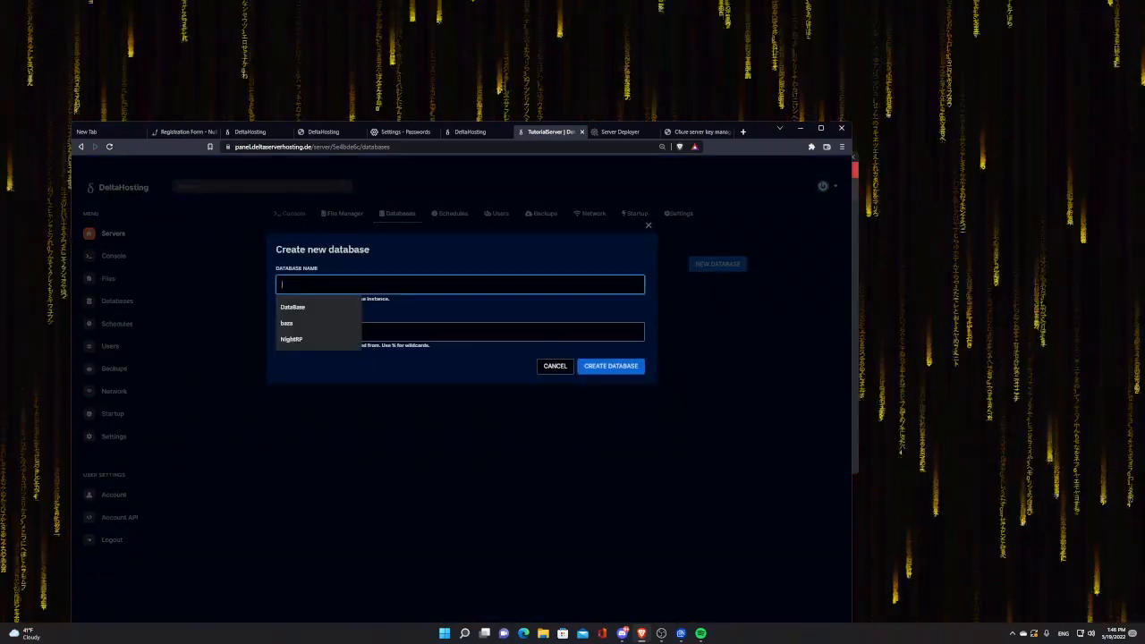
{"action": "type", "text": "Tut"}
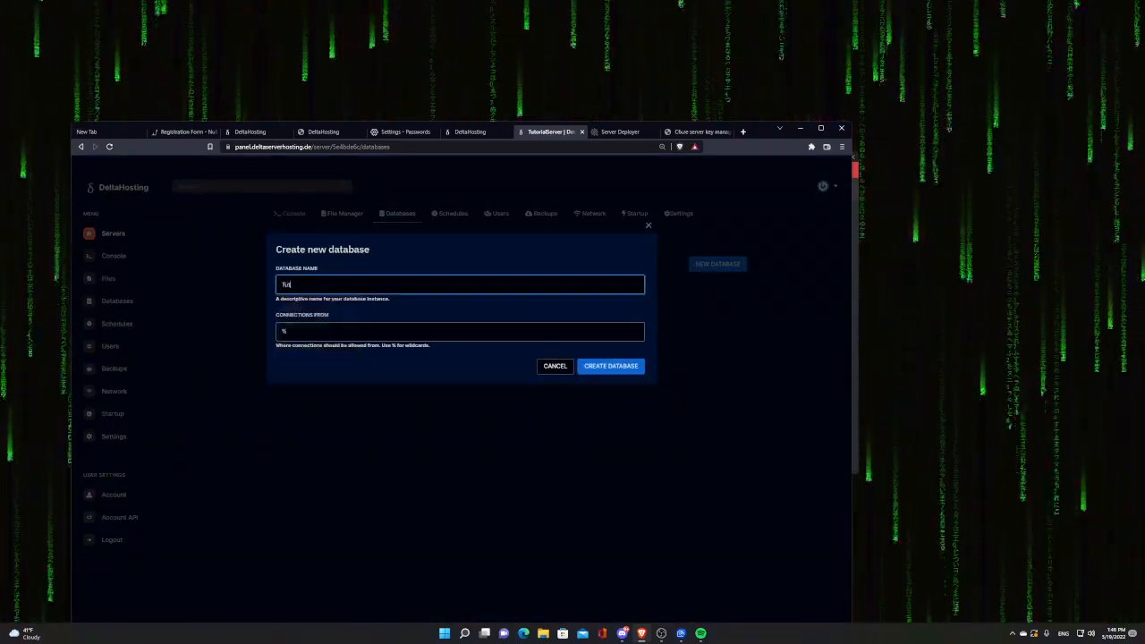
{"action": "type", "text": "orial"}
{"action": "left_click", "coordinate": [611, 366]}
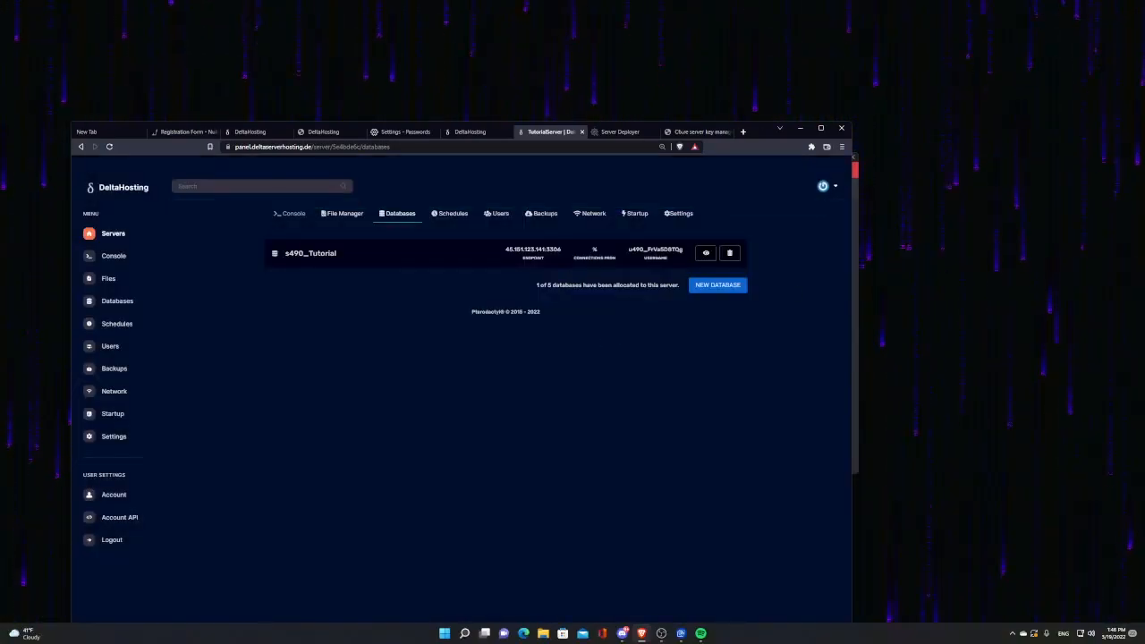
{"action": "left_click", "coordinate": [523, 252]}
{"action": "left_click", "coordinate": [687, 134]}
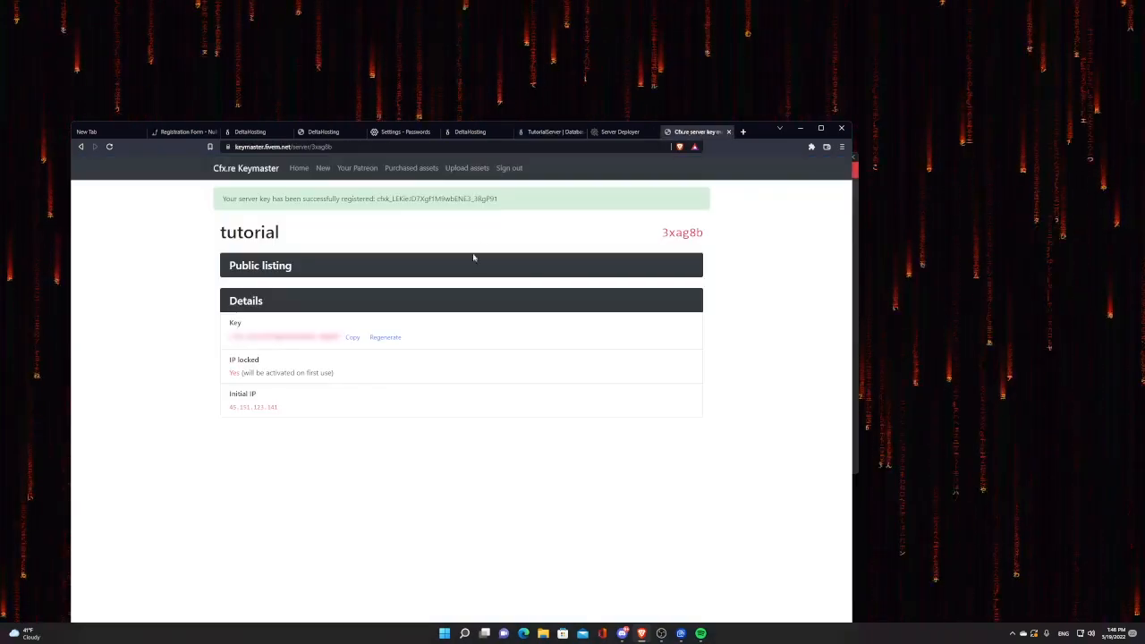
Step: Paste the database endpoint as the host and replace root with the database username
{"action": "left_click", "coordinate": [605, 135]}
{"action": "key", "text": "ctrl+v"}
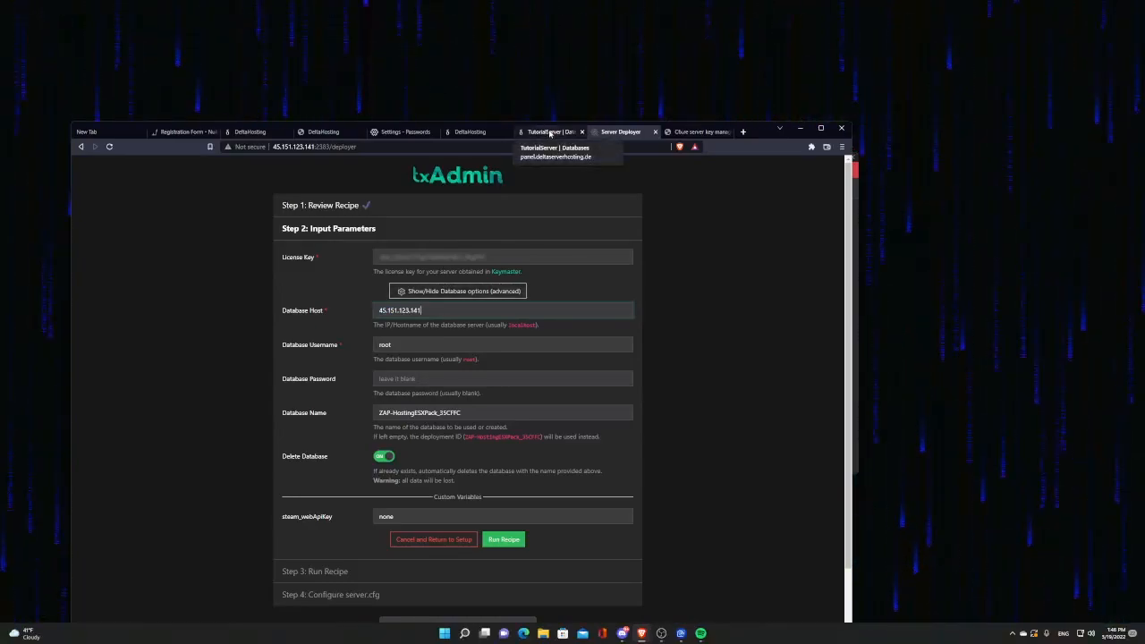
{"action": "left_click", "coordinate": [550, 133]}
{"action": "left_click", "coordinate": [704, 256]}
{"action": "left_click", "coordinate": [335, 363]}
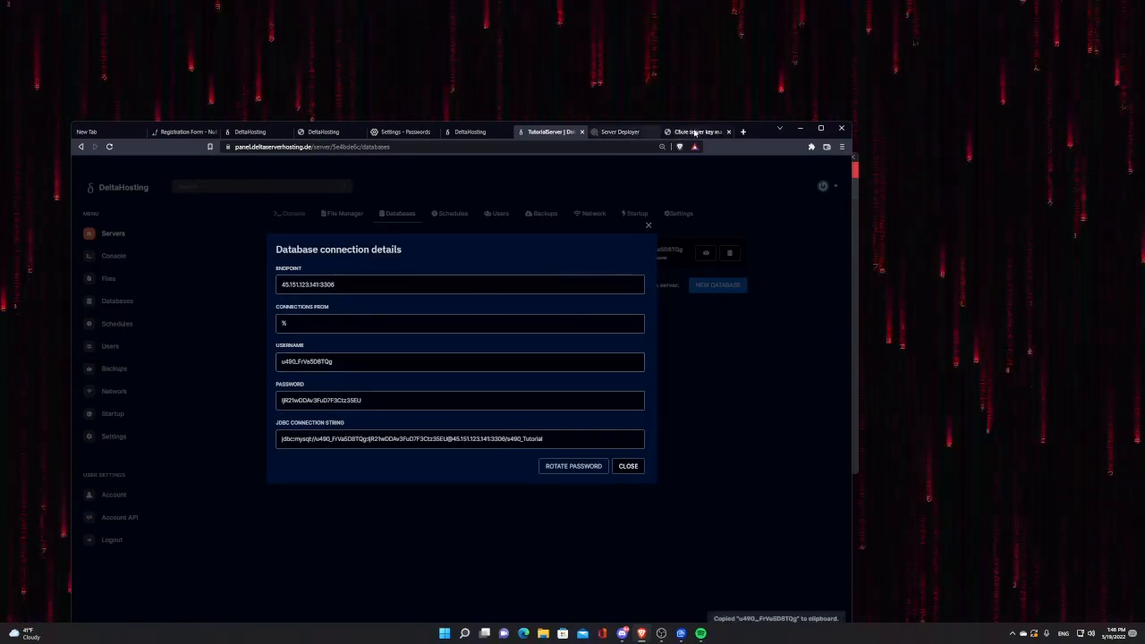
{"action": "left_click", "coordinate": [620, 132]}
{"action": "left_click_drag", "start_coordinate": [420, 345], "coordinate": [294, 349]}
{"action": "key", "text": "ctrl+v"}
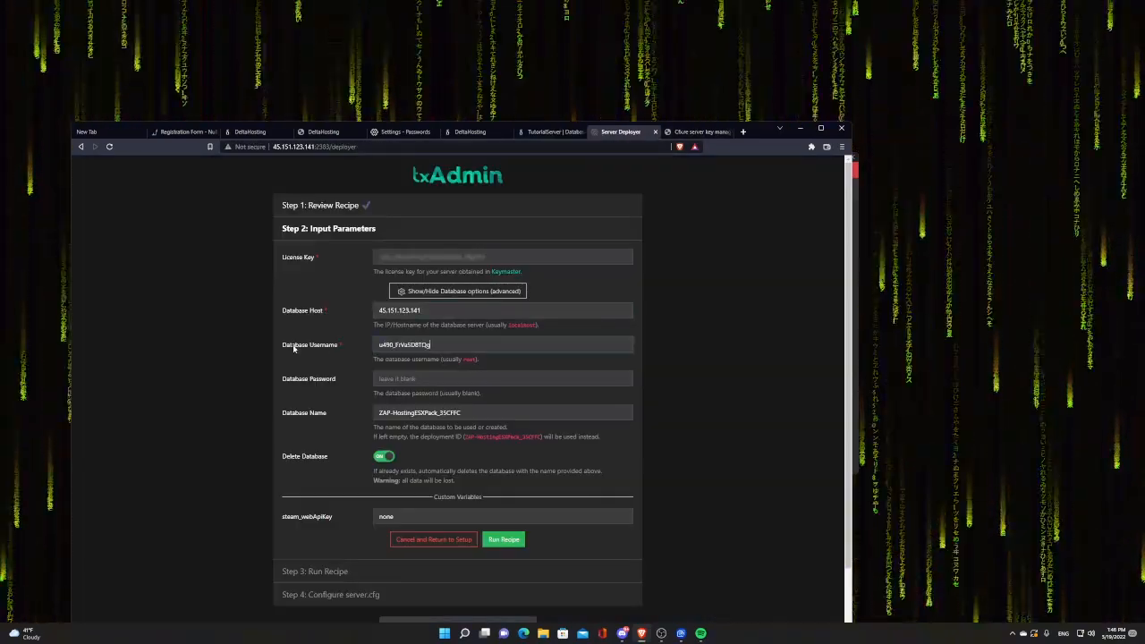
Step: Copy the database password from the panel into the deployer's password field
{"action": "left_click", "coordinate": [548, 132]}
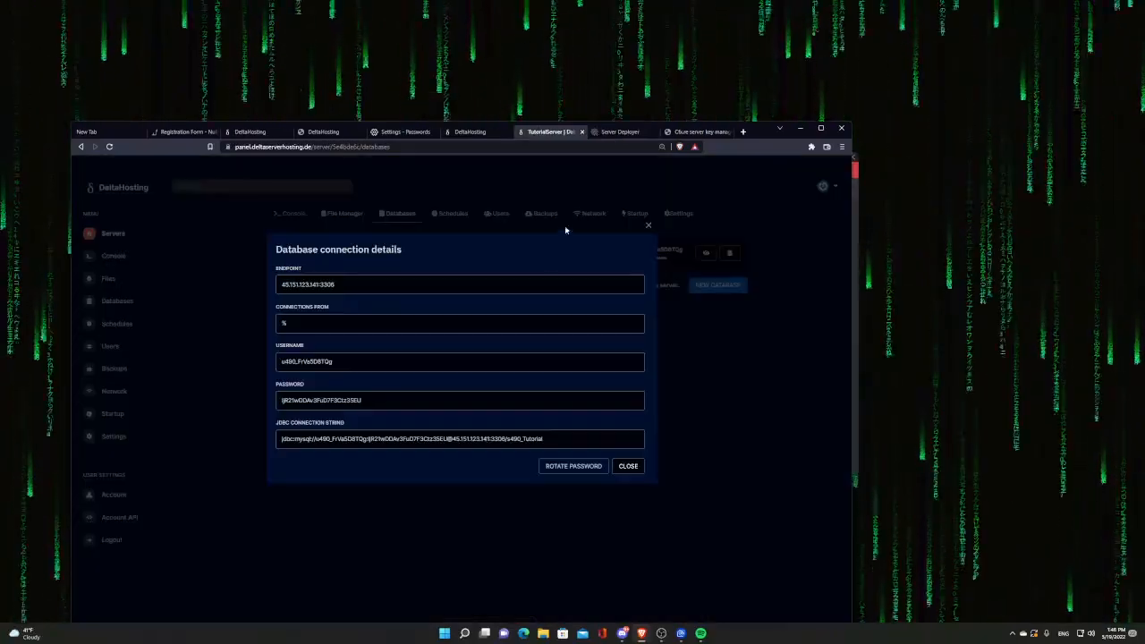
{"action": "left_click", "coordinate": [327, 400]}
{"action": "left_click", "coordinate": [618, 132]}
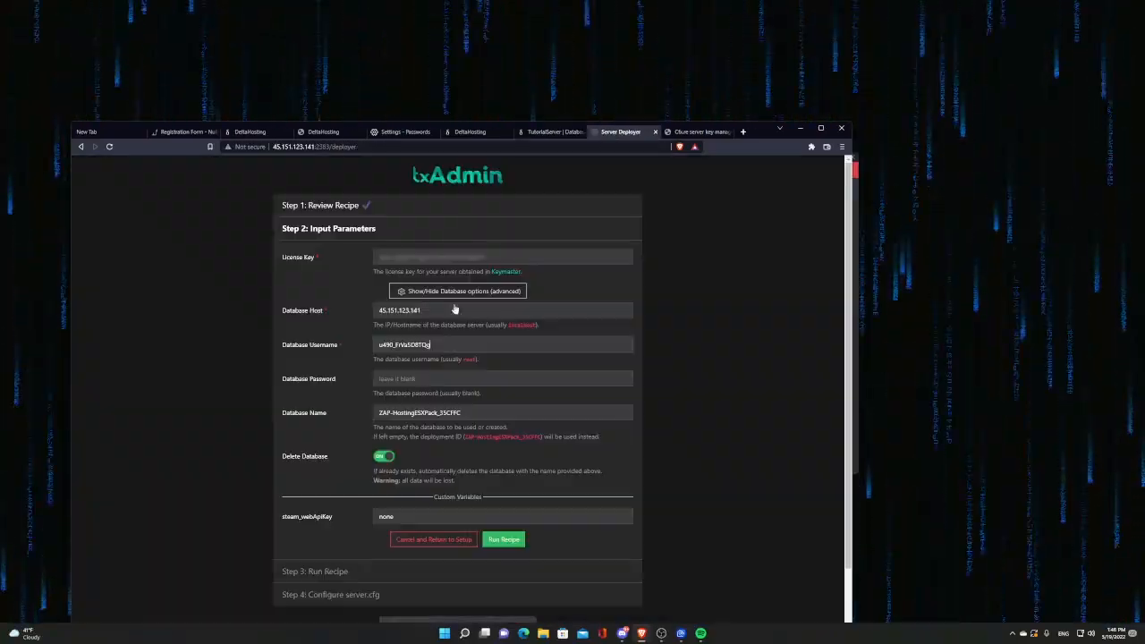
{"action": "key", "text": "ctrl+v"}
Step: Set the database name to s490_Tutorial, turn off Delete Database, and run the recipe
{"action": "left_click", "coordinate": [547, 132]}
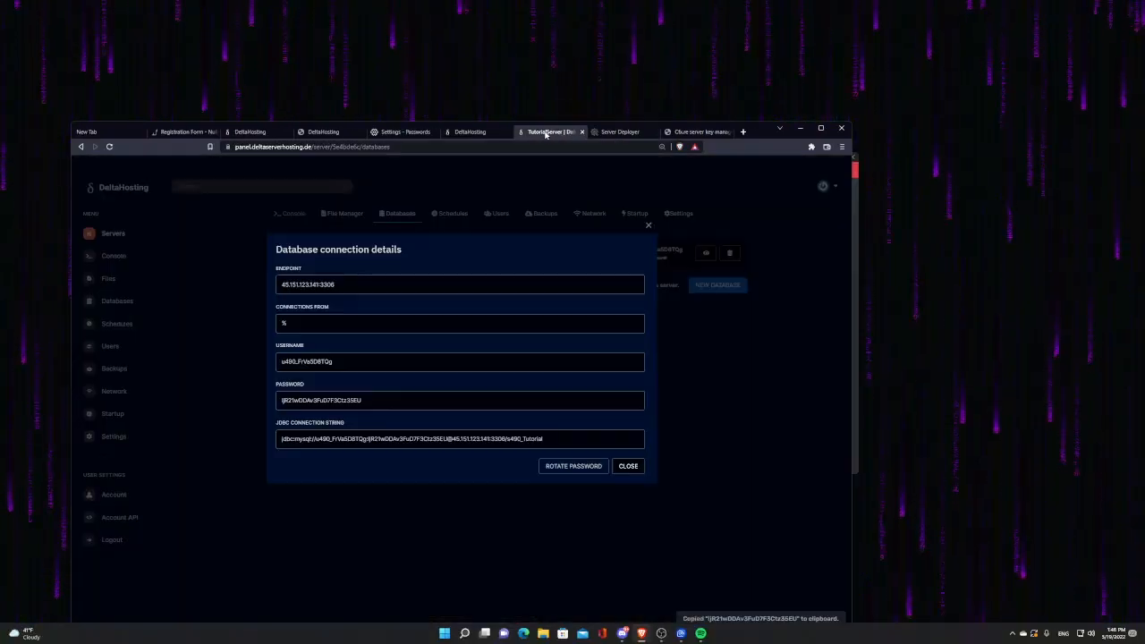
{"action": "left_click", "coordinate": [317, 573]}
{"action": "left_click", "coordinate": [301, 254]}
{"action": "left_click", "coordinate": [623, 132]}
{"action": "left_click_drag", "start_coordinate": [398, 517], "coordinate": [332, 519]}
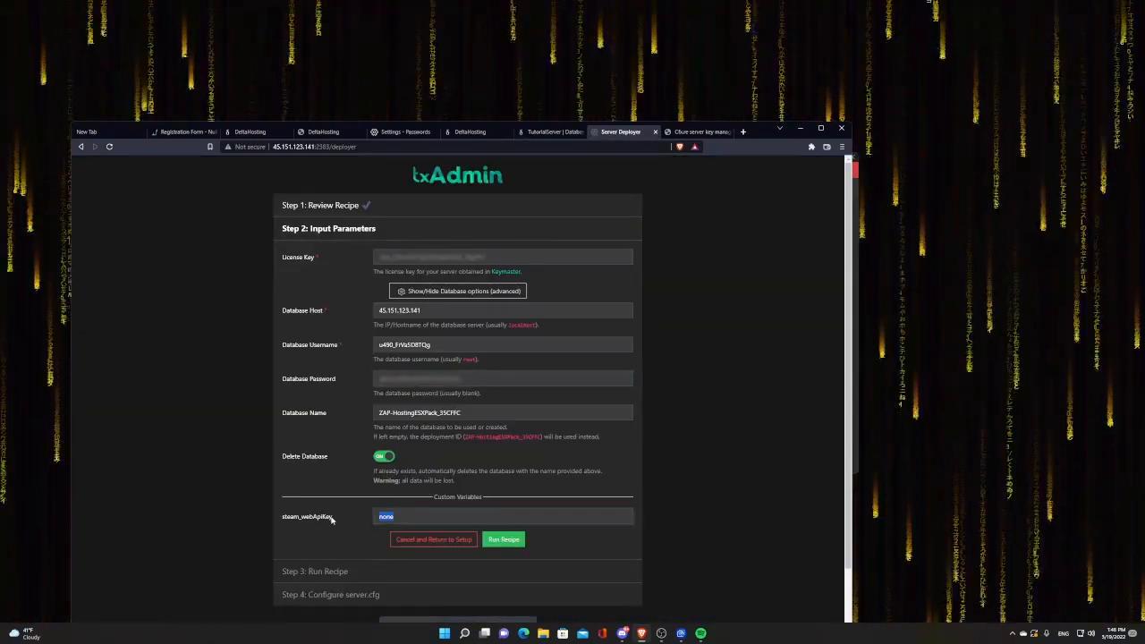
{"action": "left_click_drag", "start_coordinate": [462, 412], "coordinate": [371, 415]}
{"action": "key", "text": "ctrl+v"}
{"action": "left_click", "coordinate": [384, 457]}
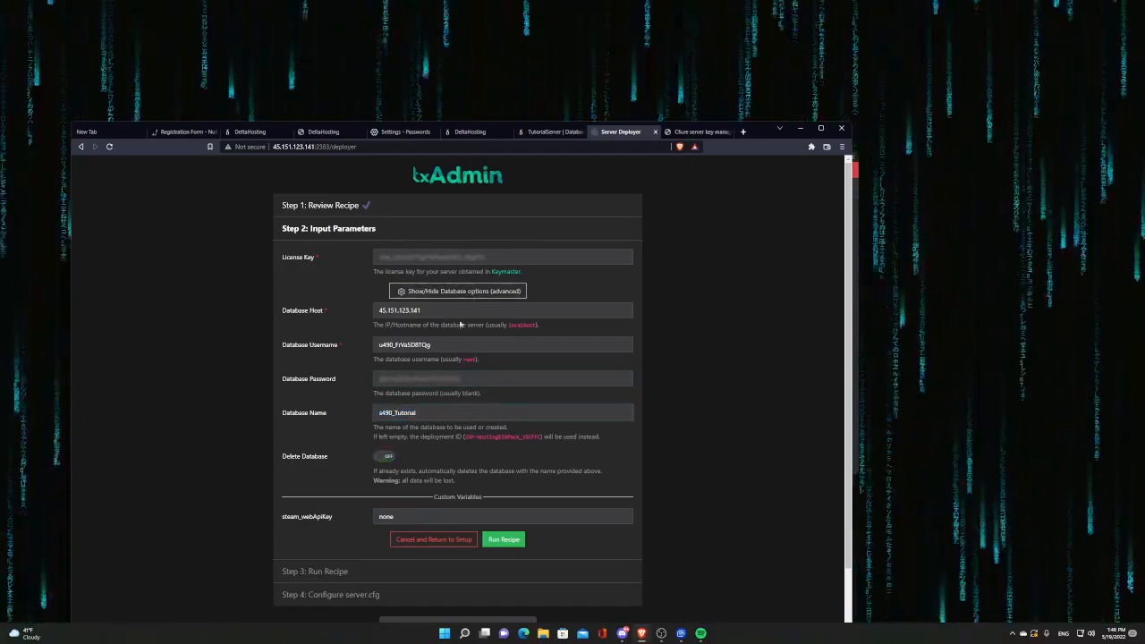
{"action": "left_click", "coordinate": [504, 540]}
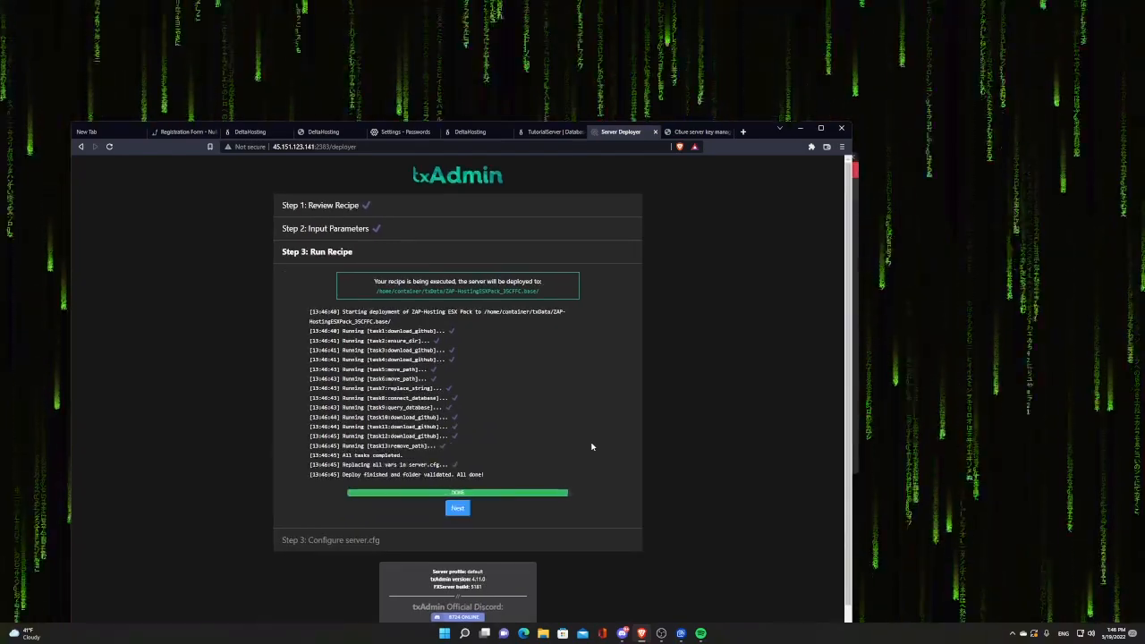
Step: Continue to the server.cfg step, scroll to its end, and save and run the server
{"action": "left_click", "coordinate": [457, 508]}
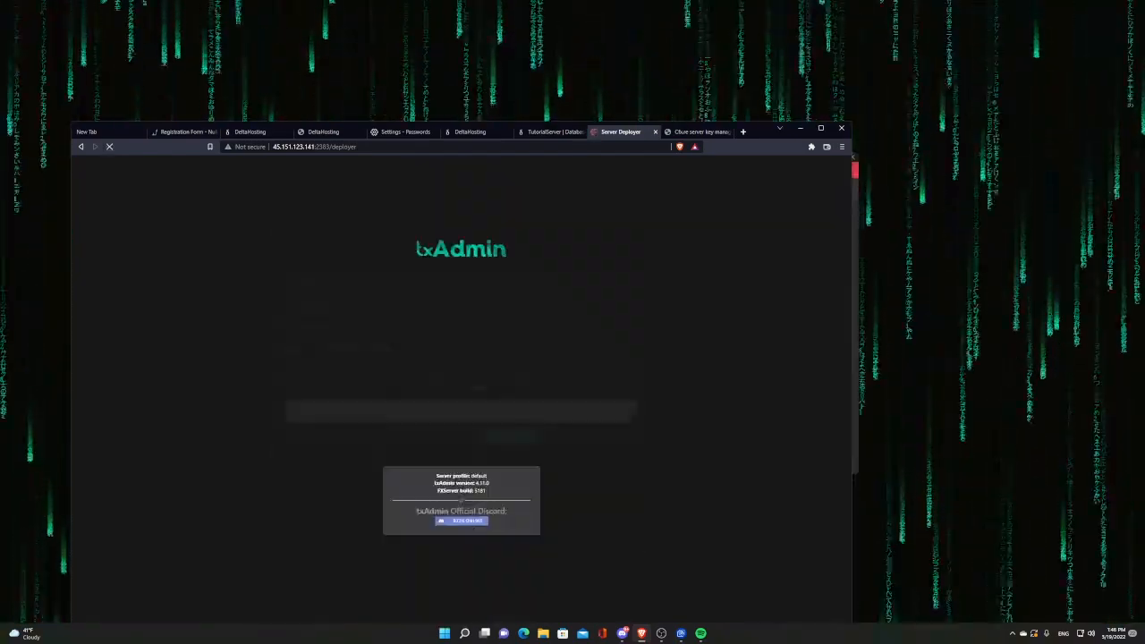
{"action": "scroll", "coordinate": [453, 620], "scroll_direction": "down", "scroll_amount": 10}
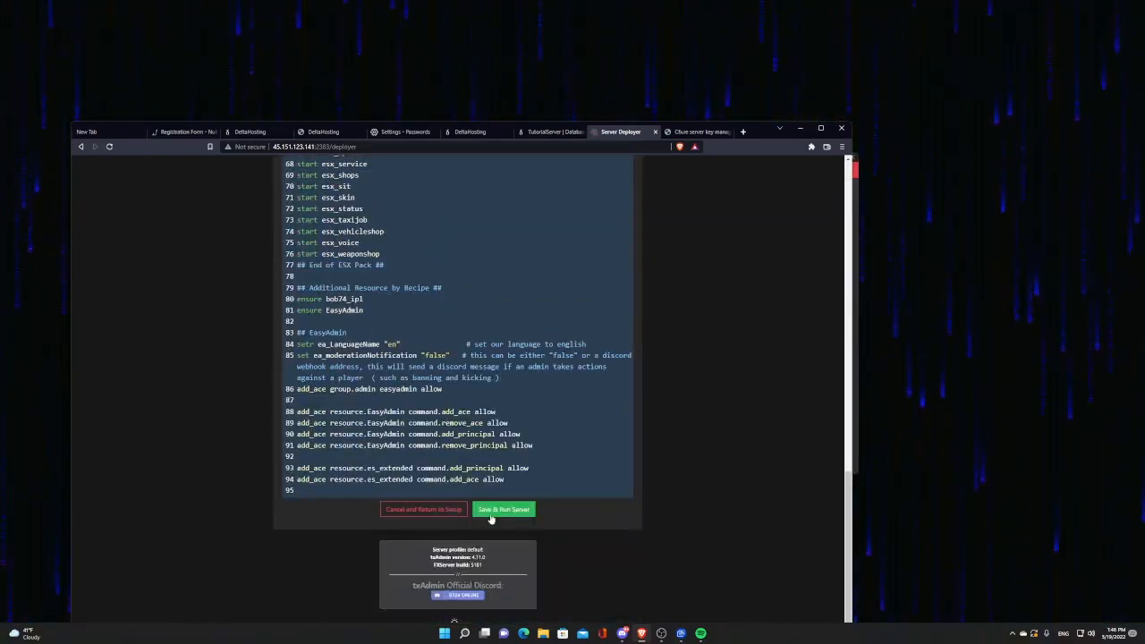
{"action": "left_click", "coordinate": [494, 514]}
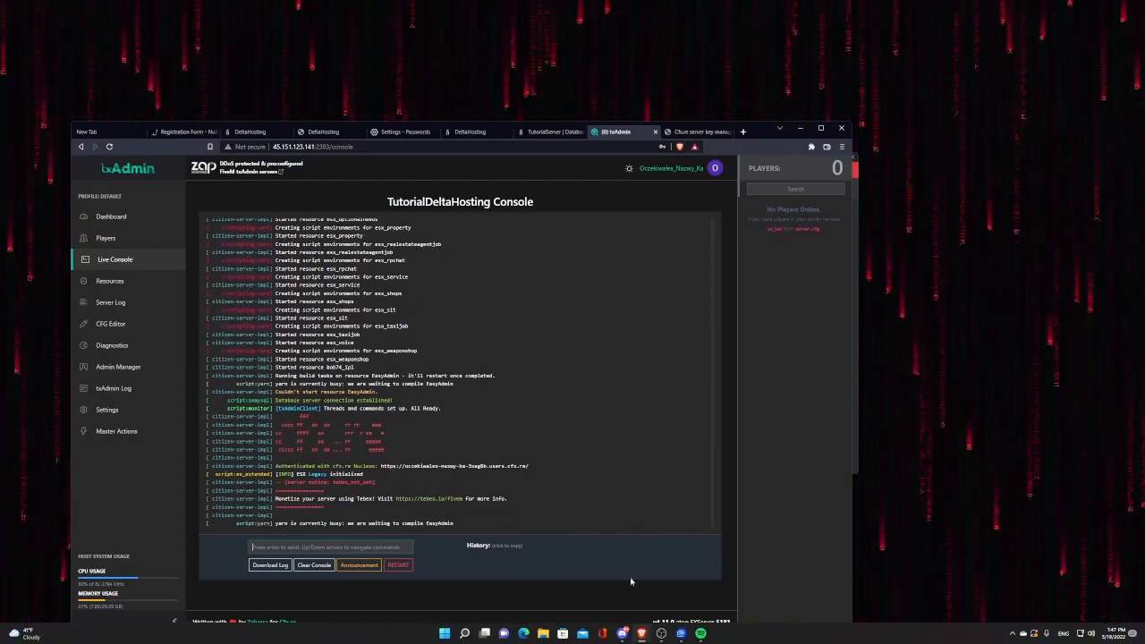
Step: Let the server start while the Live Console shows resources loading and EasyAdmin compiling
{"action": "mouse_move", "coordinate": [661, 633]}
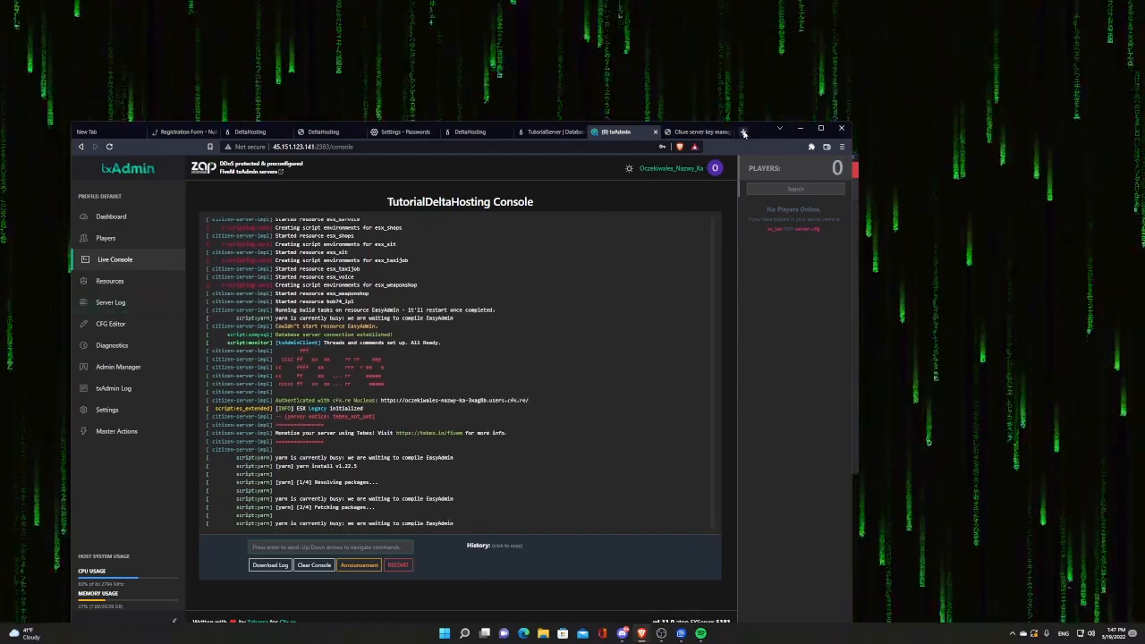
Step: Load the Steam Web API key page in a new tab
{"action": "left_click", "coordinate": [743, 131]}
{"action": "key", "text": "ctrl+v"}
{"action": "key", "text": "Return"}
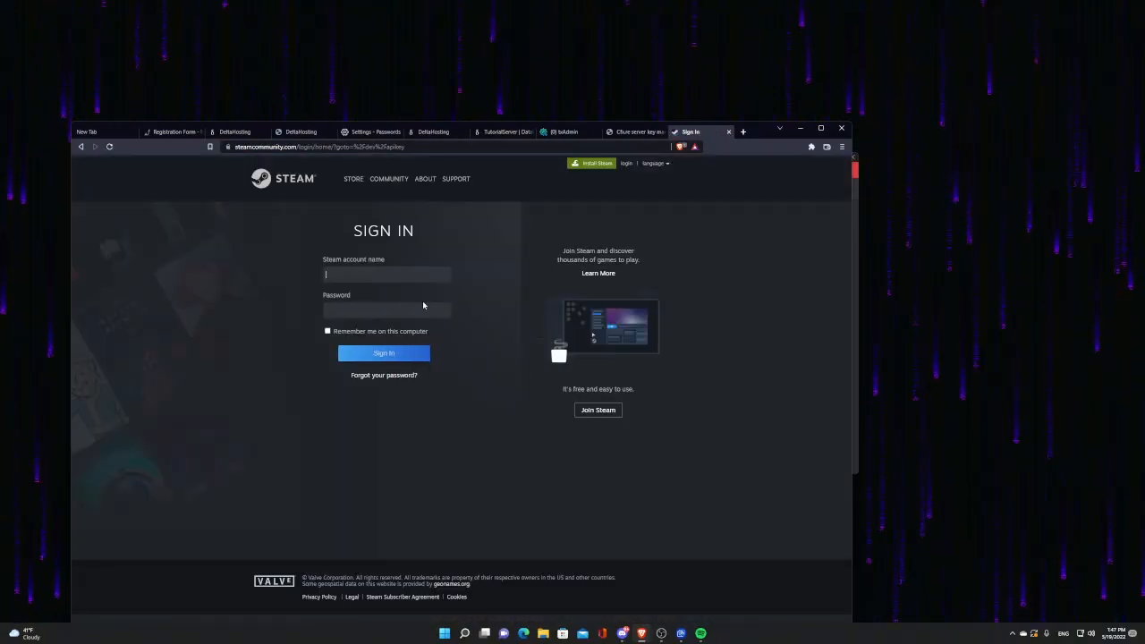
Step: Sign in to Steam with the saved login, select the Web API key, and return to txAdmin
{"action": "left_click", "coordinate": [358, 299]}
{"action": "left_click", "coordinate": [328, 331]}
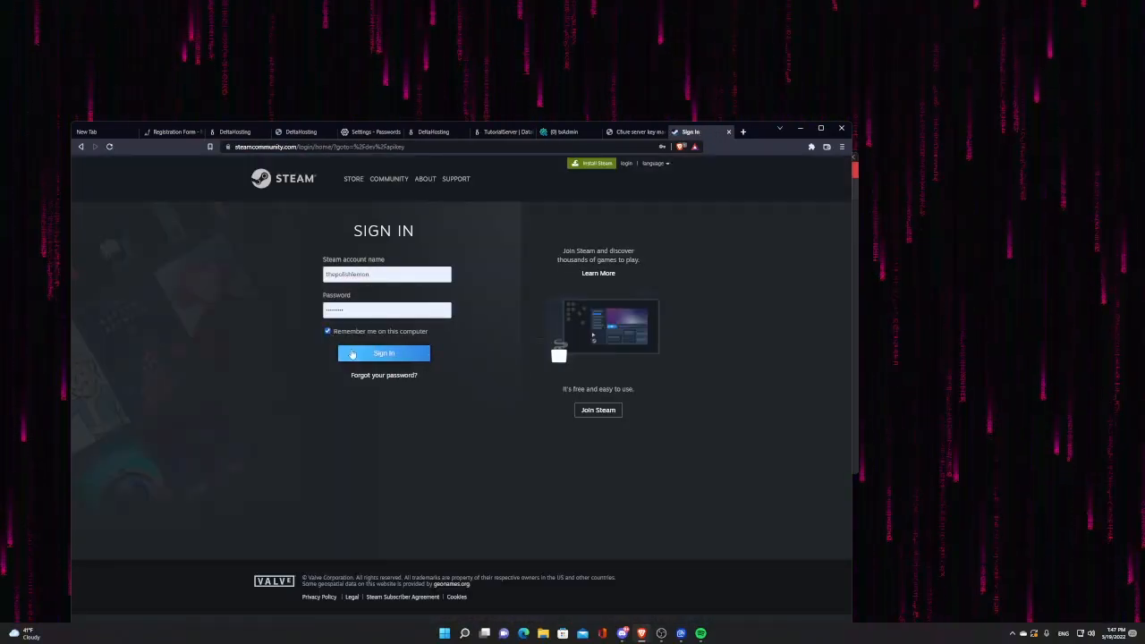
{"action": "left_click", "coordinate": [384, 353]}
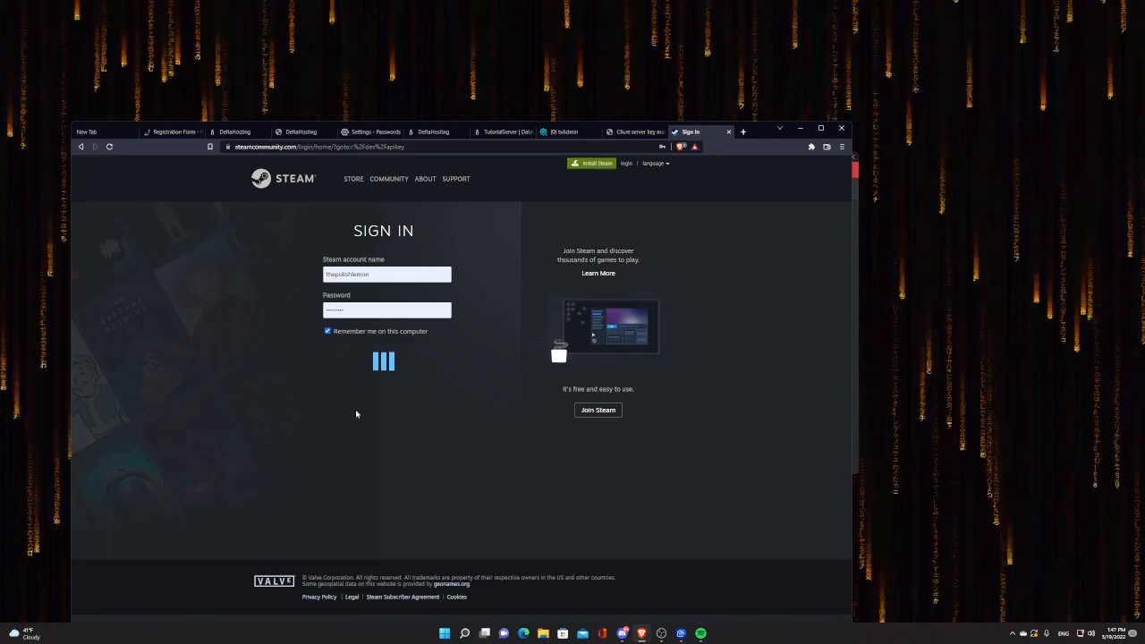
{"action": "left_click_drag", "start_coordinate": [411, 278], "coordinate": [288, 275]}
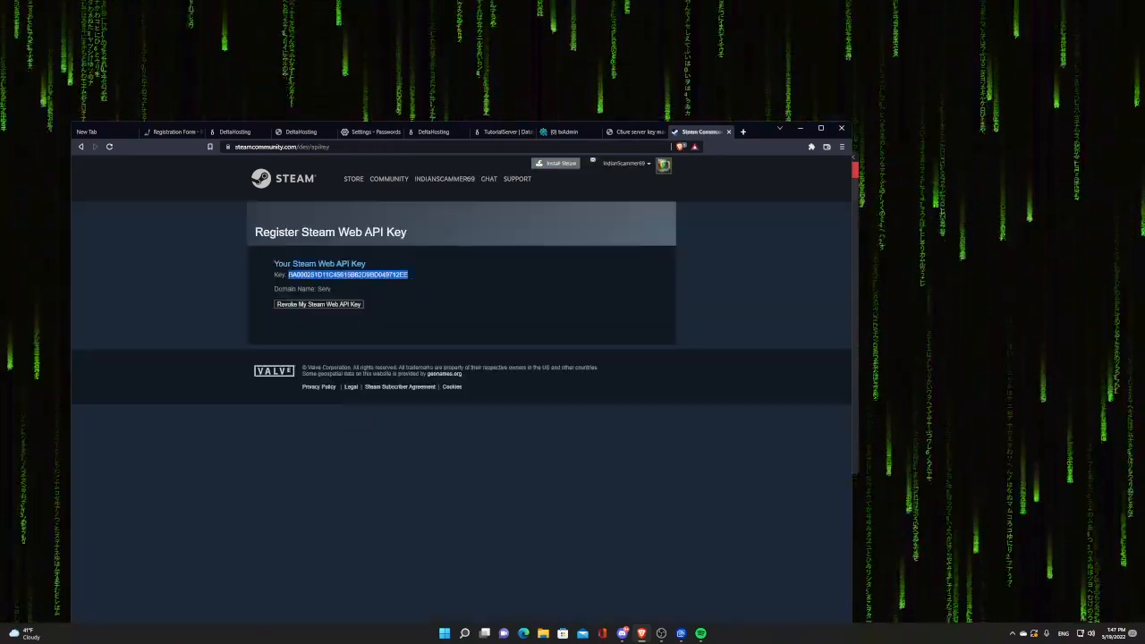
{"action": "left_click", "coordinate": [635, 132]}
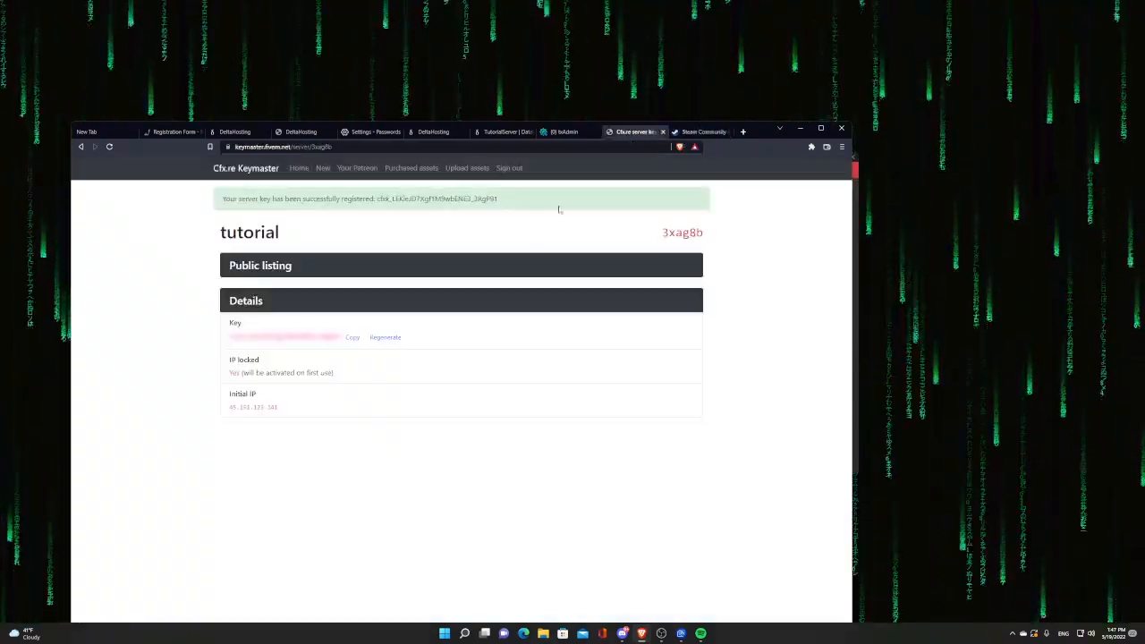
{"action": "left_click", "coordinate": [557, 133]}
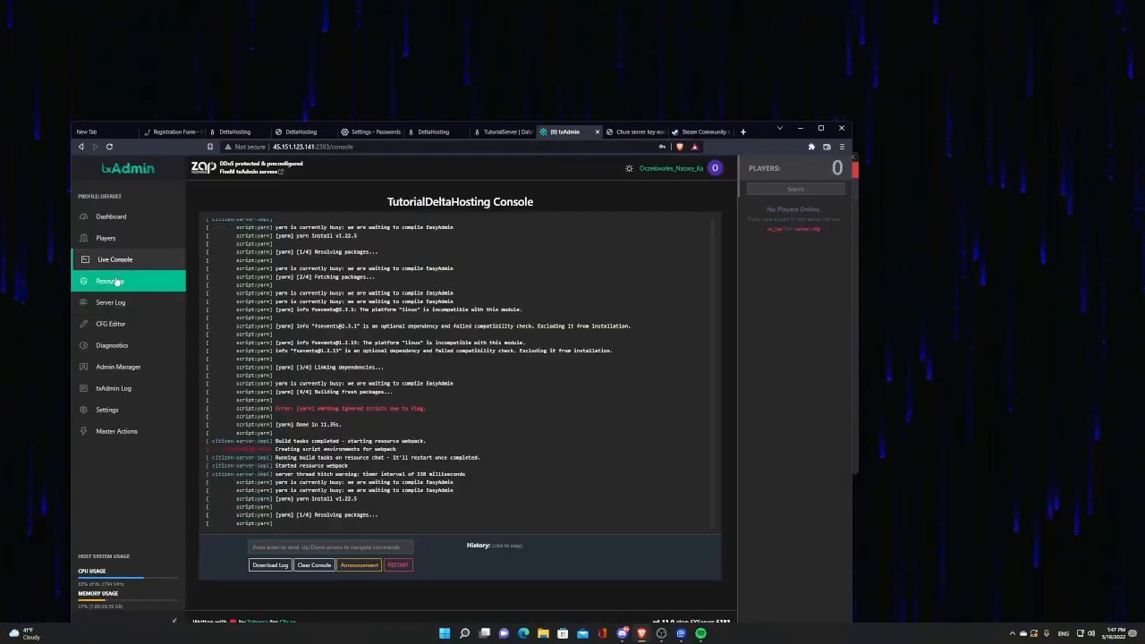
Step: Open txAdmin's CFG Editor and scroll through the server.cfg contents
{"action": "left_click", "coordinate": [126, 328]}
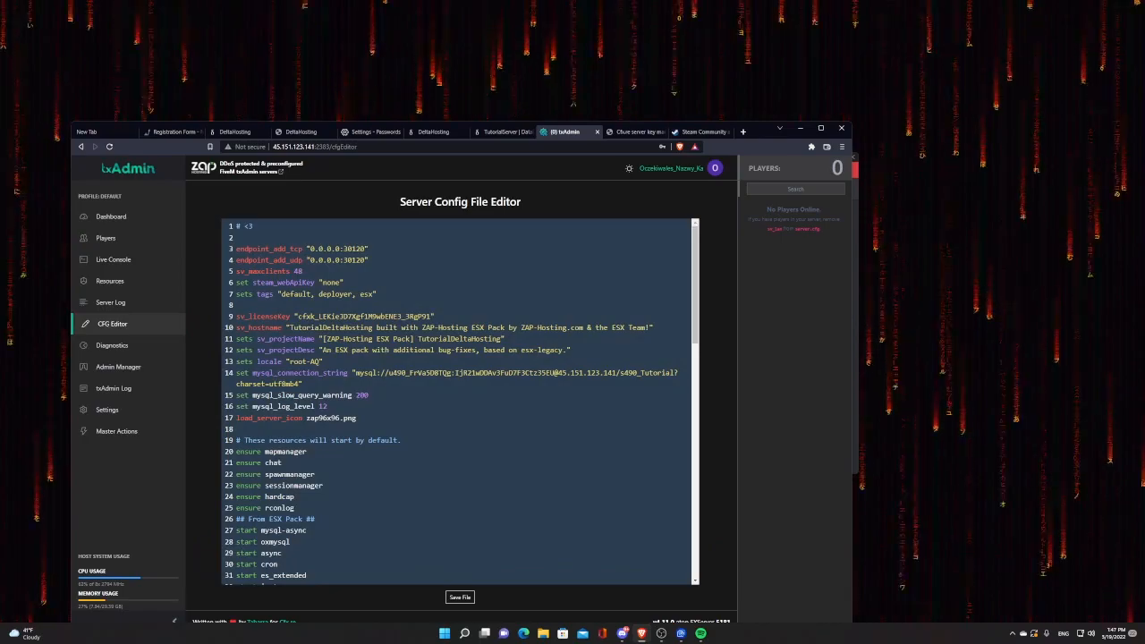
{"action": "scroll", "coordinate": [460, 403], "scroll_direction": "down", "scroll_amount": 12}
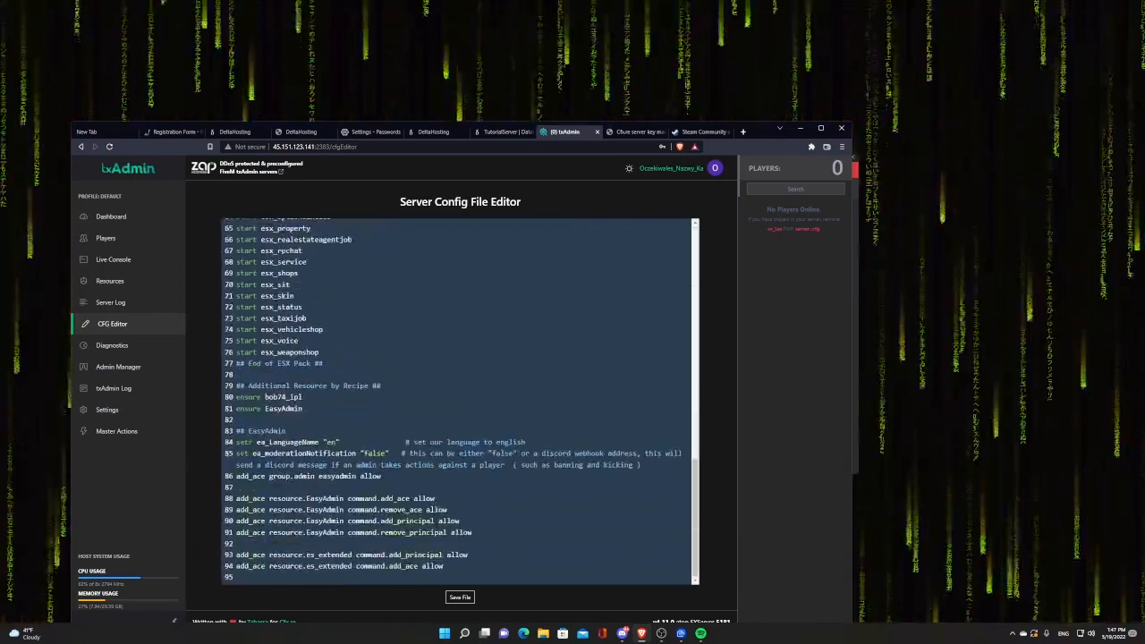
{"action": "scroll", "coordinate": [460, 402], "scroll_direction": "up", "scroll_amount": 12}
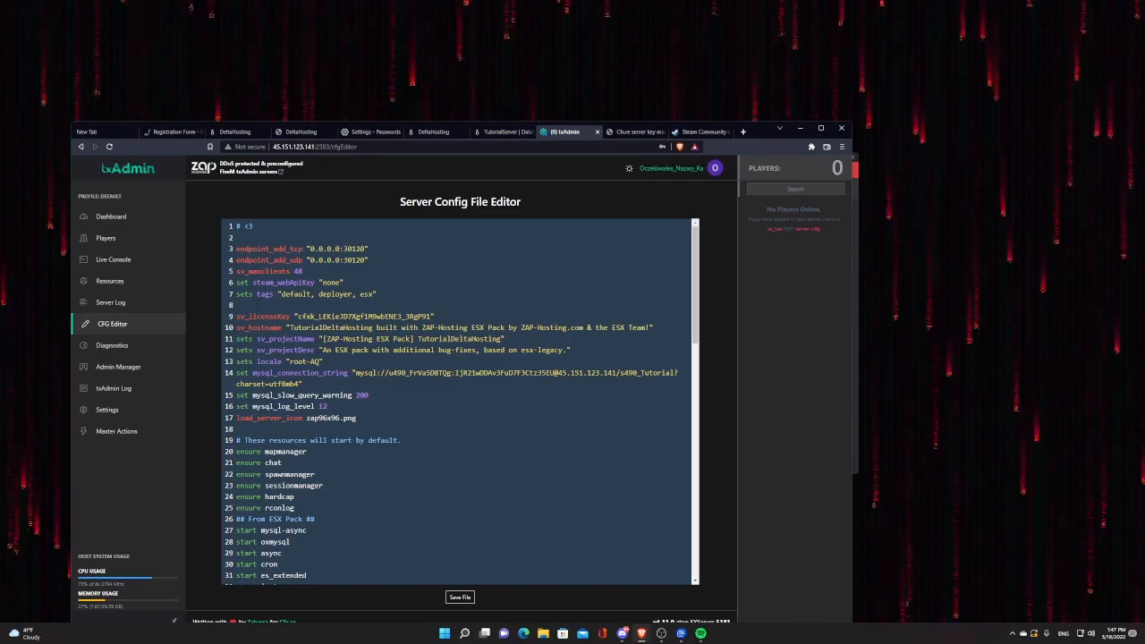
{"action": "left_click", "coordinate": [742, 132]}
Step: Search 'how to set a steam web api key fivem' and open the forum.cfx.re guide
{"action": "type", "text": "how"}
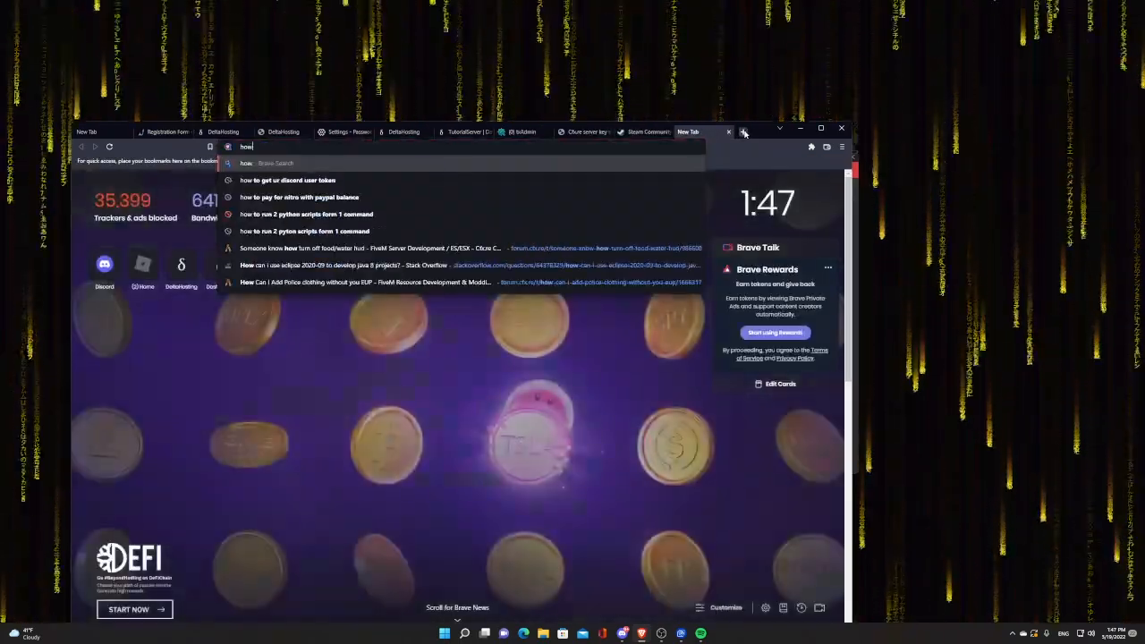
{"action": "type", "text": " to set a s"}
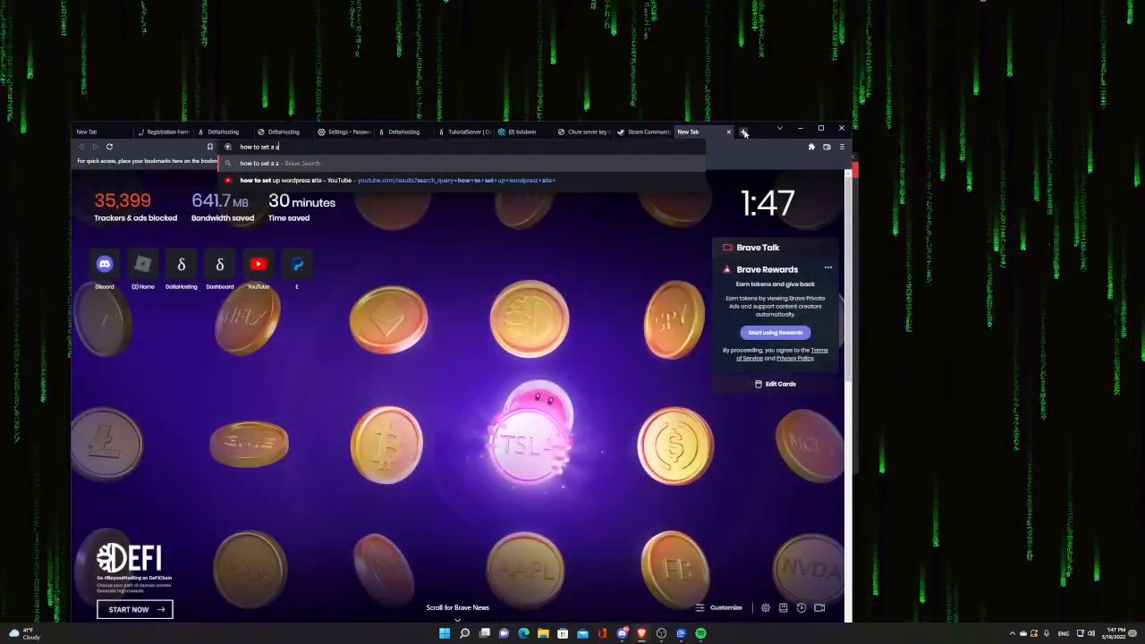
{"action": "type", "text": "team web api key"}
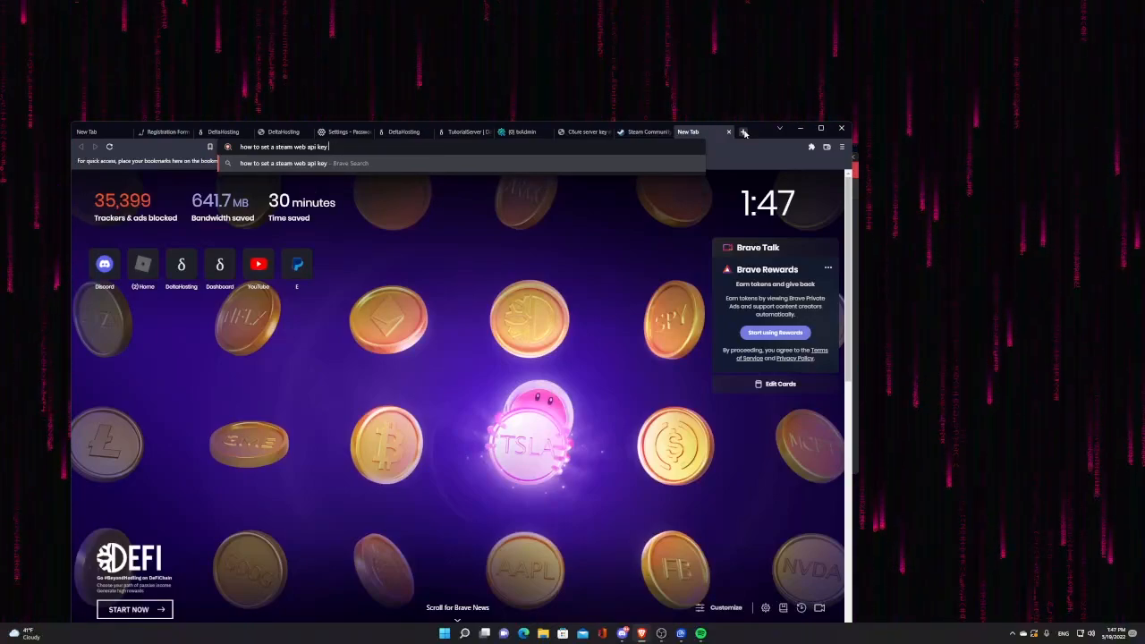
{"action": "key", "text": "Return"}
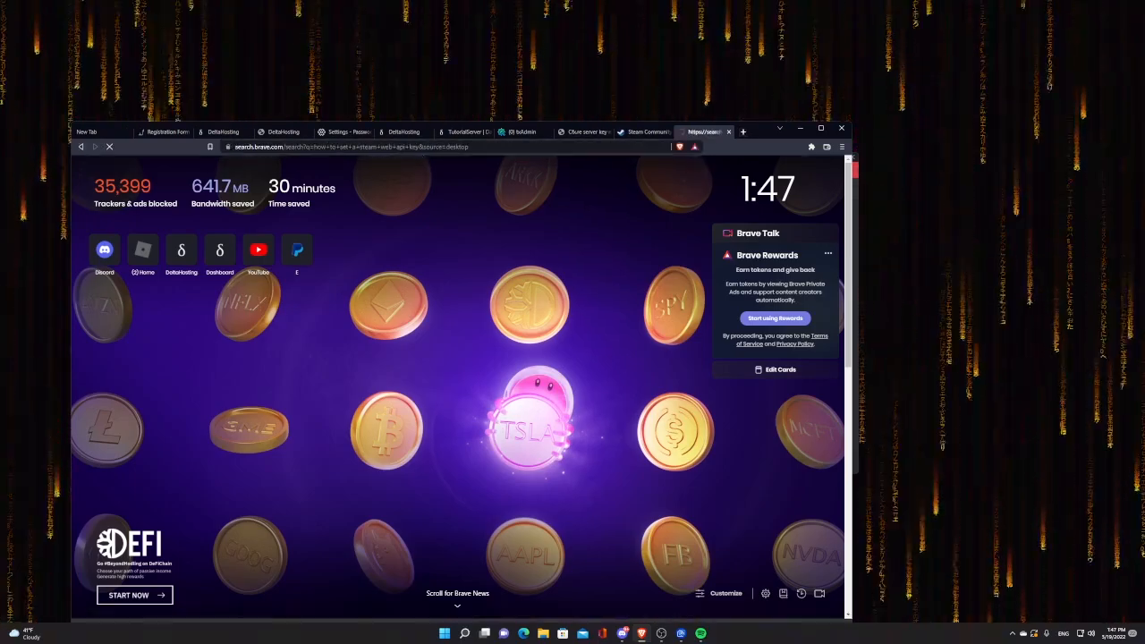
{"action": "type", "text": "fivme"}
{"action": "key", "text": "Return"}
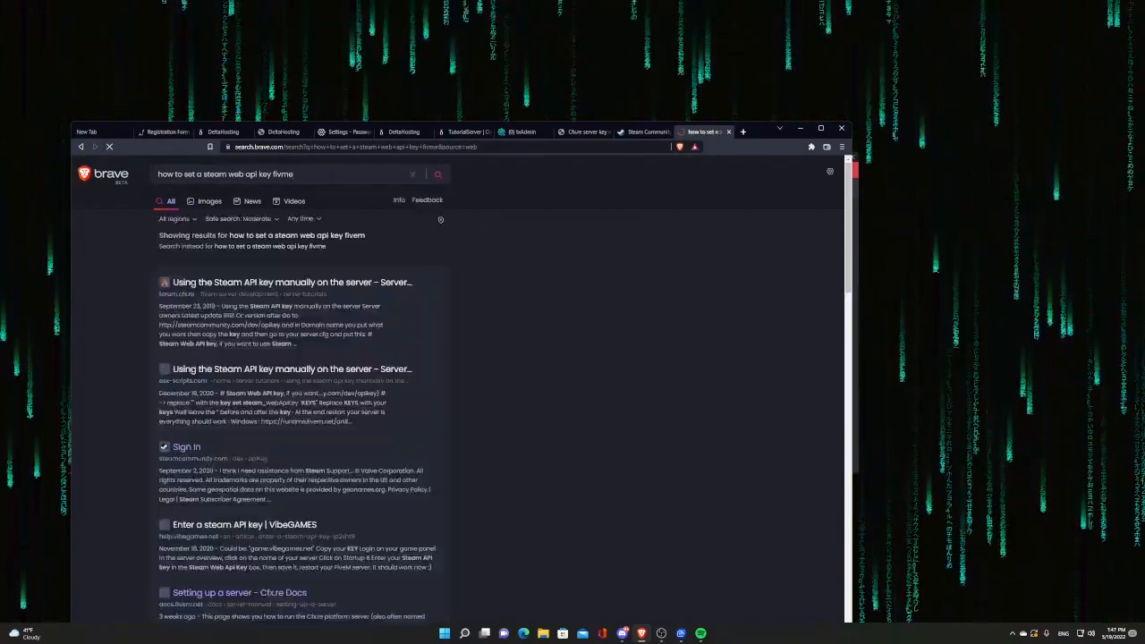
{"action": "left_click", "coordinate": [331, 282]}
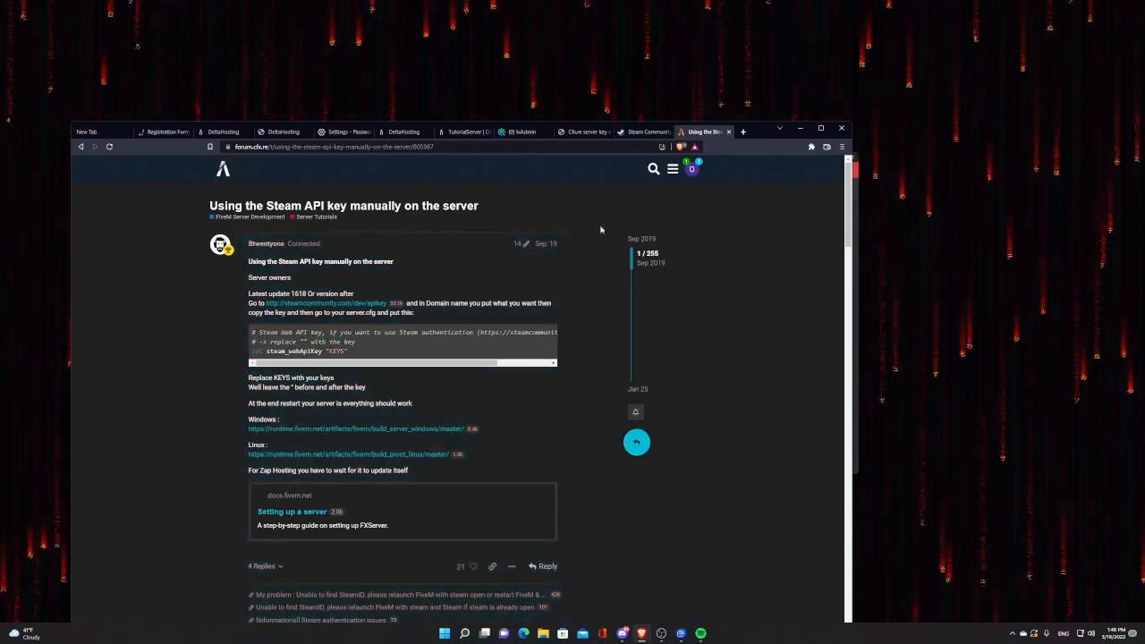
Step: Add a 'set steam_webapi' line 8 in server.cfg and paste the Steam Web API key there
{"action": "left_click", "coordinate": [645, 133]}
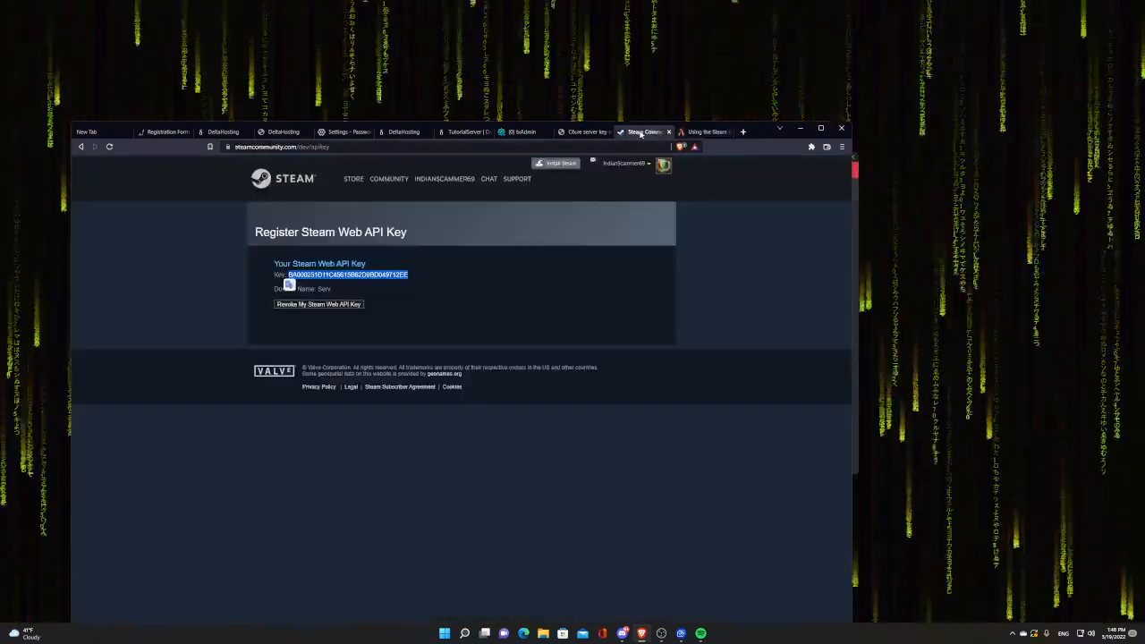
{"action": "left_click", "coordinate": [586, 131]}
{"action": "left_click", "coordinate": [524, 131]}
{"action": "left_click", "coordinate": [268, 305]}
{"action": "type", "text": "set "}
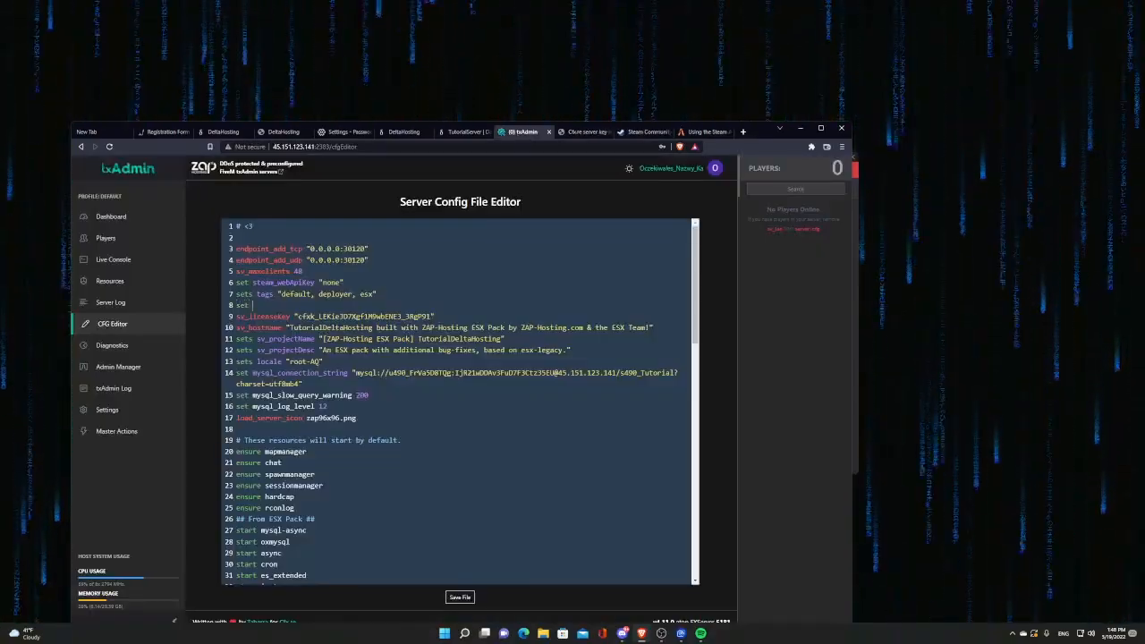
{"action": "type", "text": "steam_webapi \""}
{"action": "key", "text": "ctrl+v"}
Step: Remove the duplicate line 8 setting and paste the key as line 6's steam_webApiKey value
{"action": "left_click", "coordinate": [692, 134]}
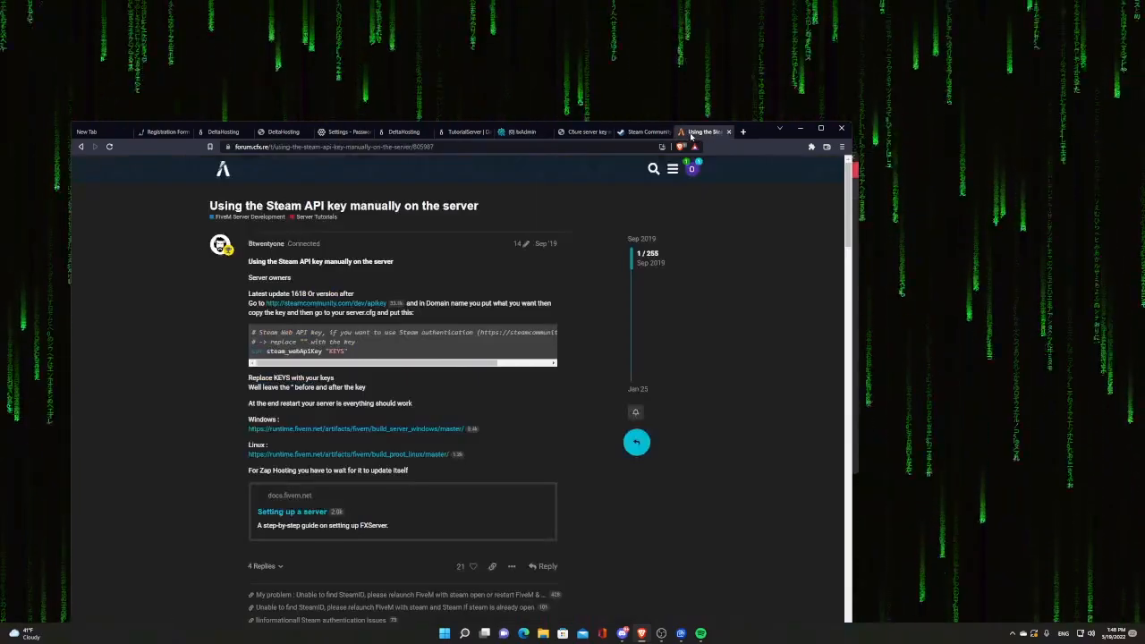
{"action": "left_click", "coordinate": [644, 132]}
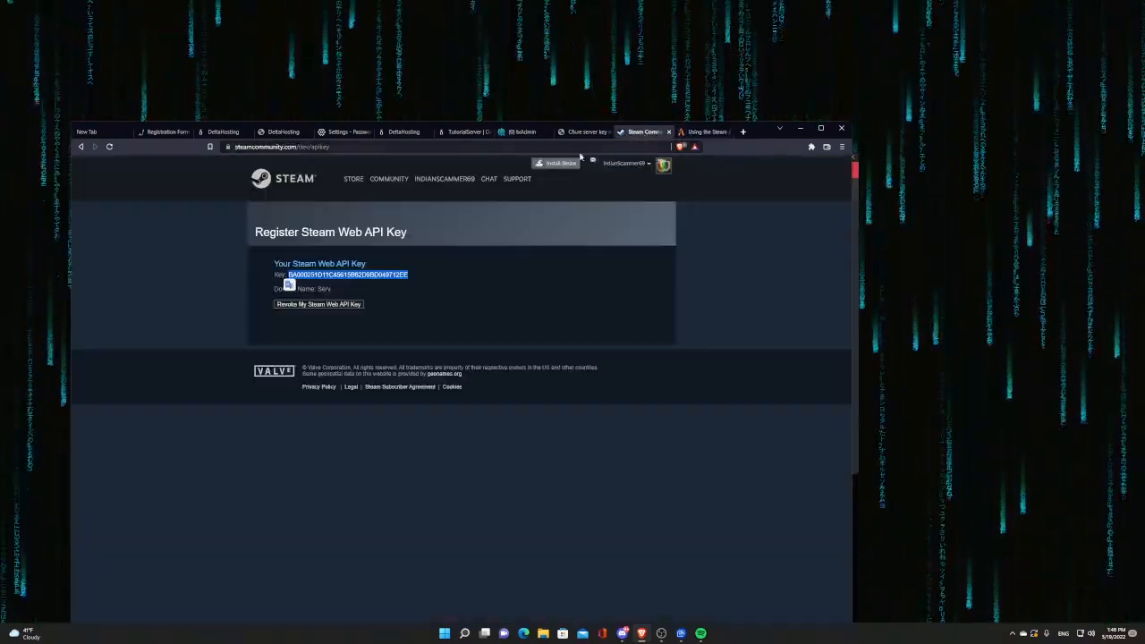
{"action": "left_click", "coordinate": [586, 132]}
{"action": "left_click", "coordinate": [523, 132]}
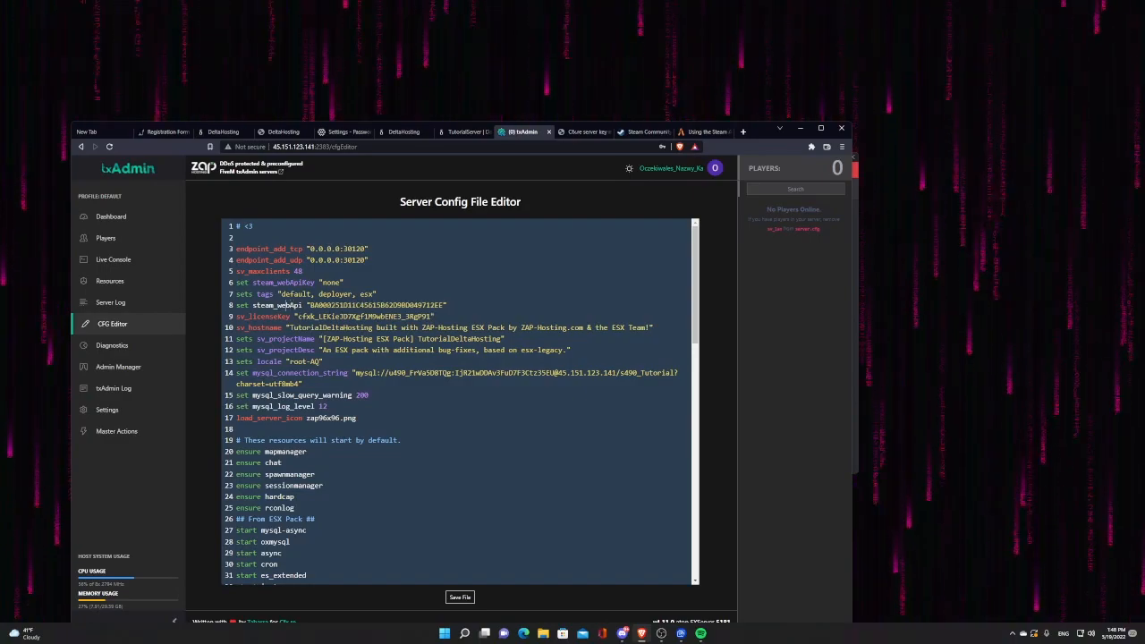
{"action": "type", "text": "Key"}
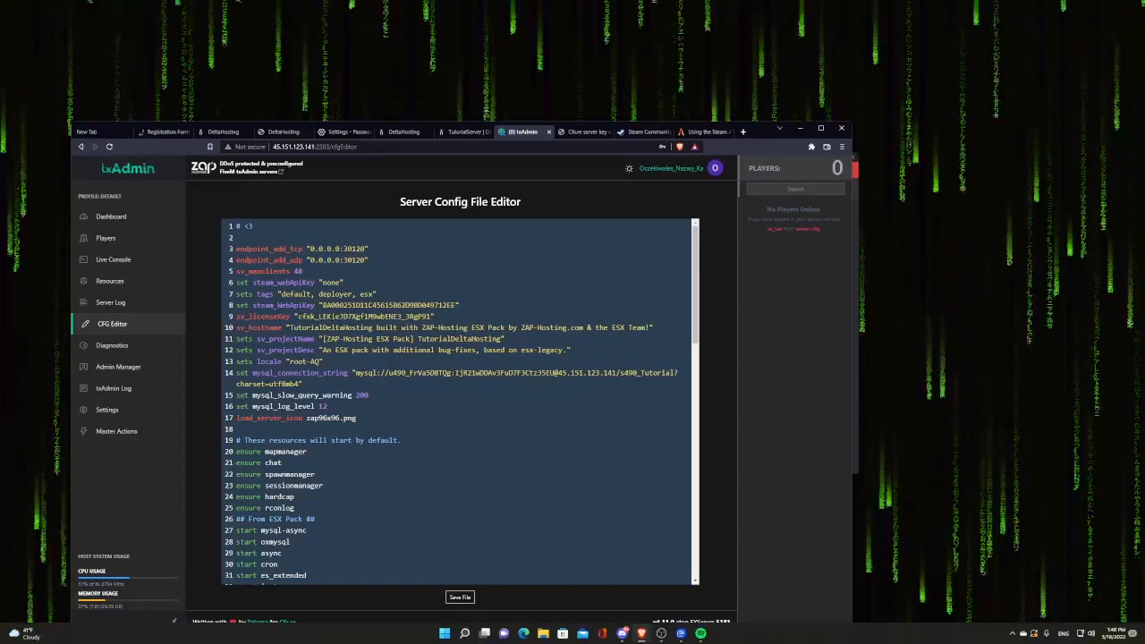
{"action": "key", "text": "BackSpace"}
{"action": "key", "text": "BackSpace"}
{"action": "key", "text": "BackSpace"}
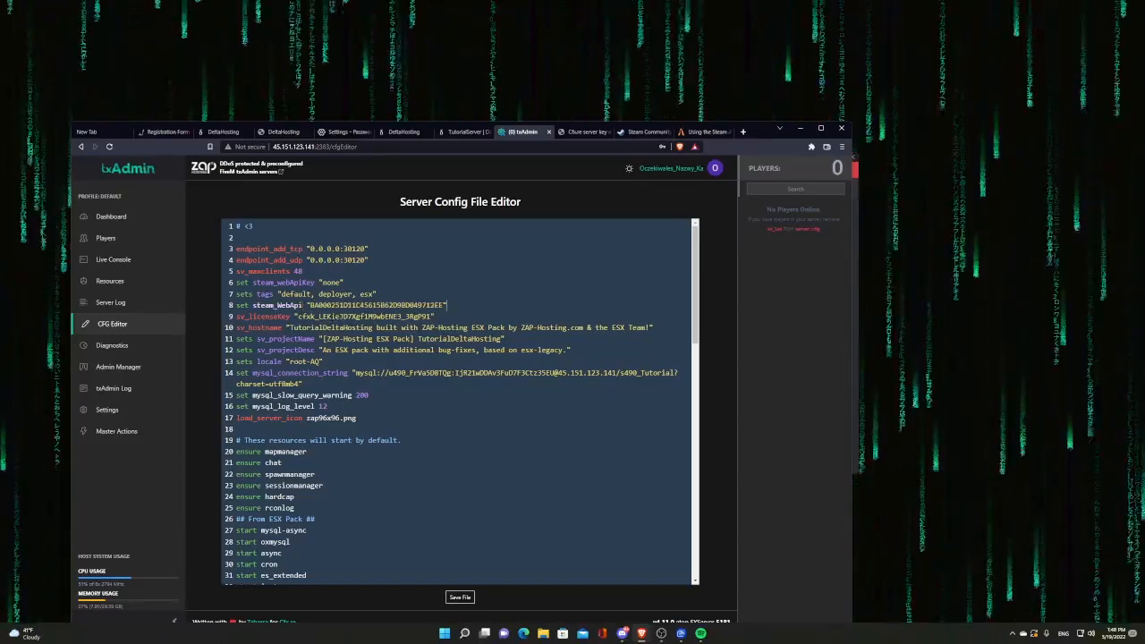
{"action": "key", "text": "ctrl+z"}
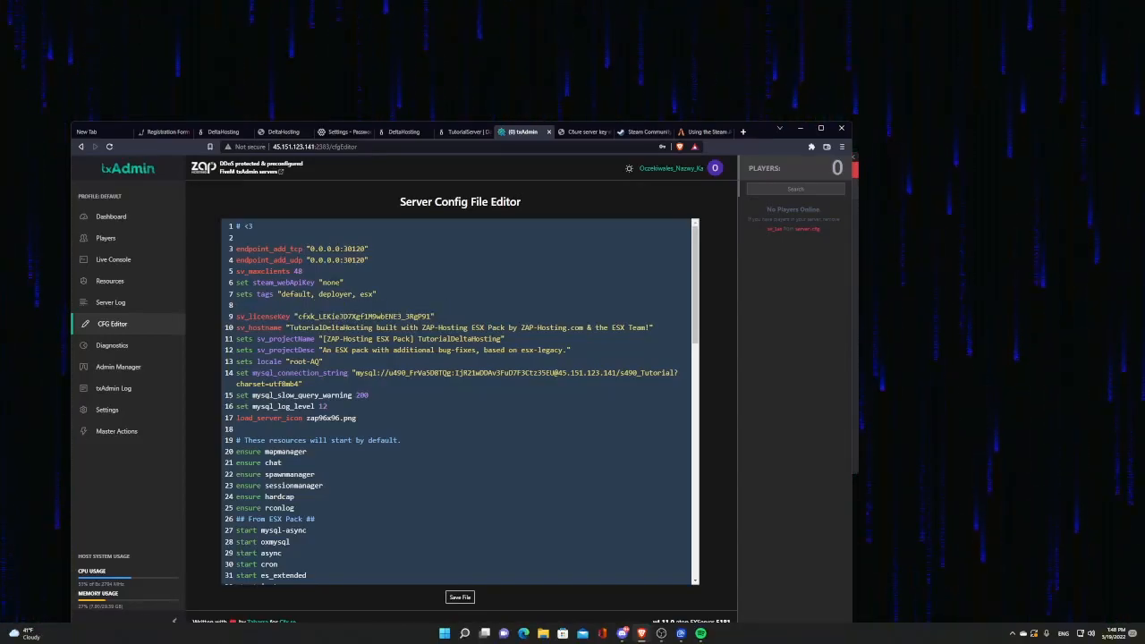
{"action": "key", "text": "ctrl+v"}
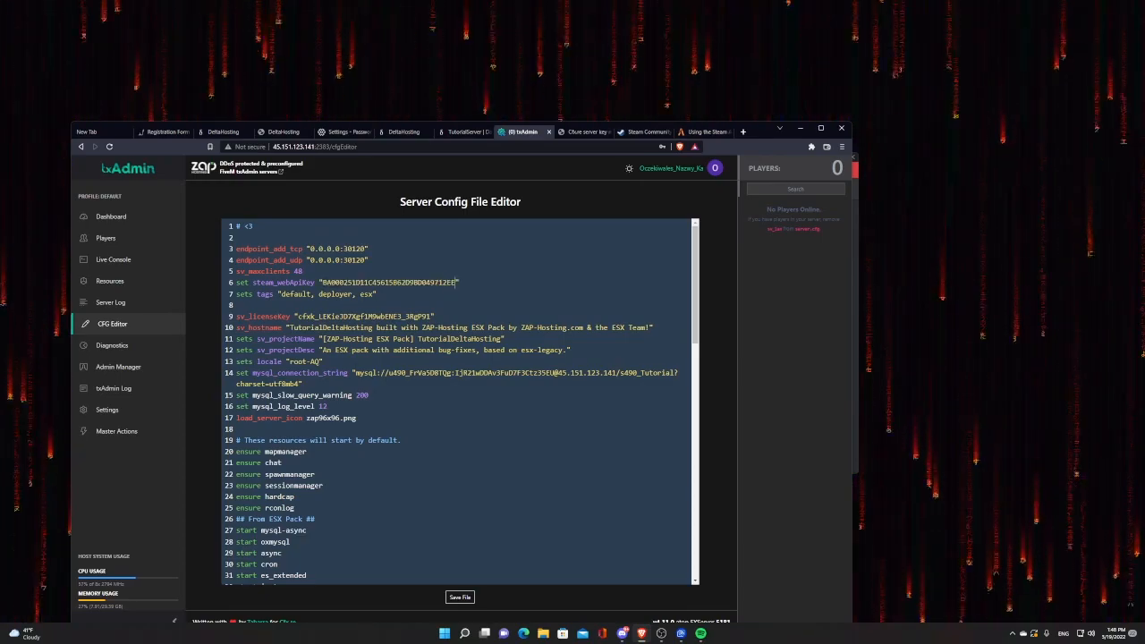
Step: Save server.cfg, clear the steam_webApiKey value again, and go to the DeltaHosting panel
{"action": "left_click", "coordinate": [460, 596]}
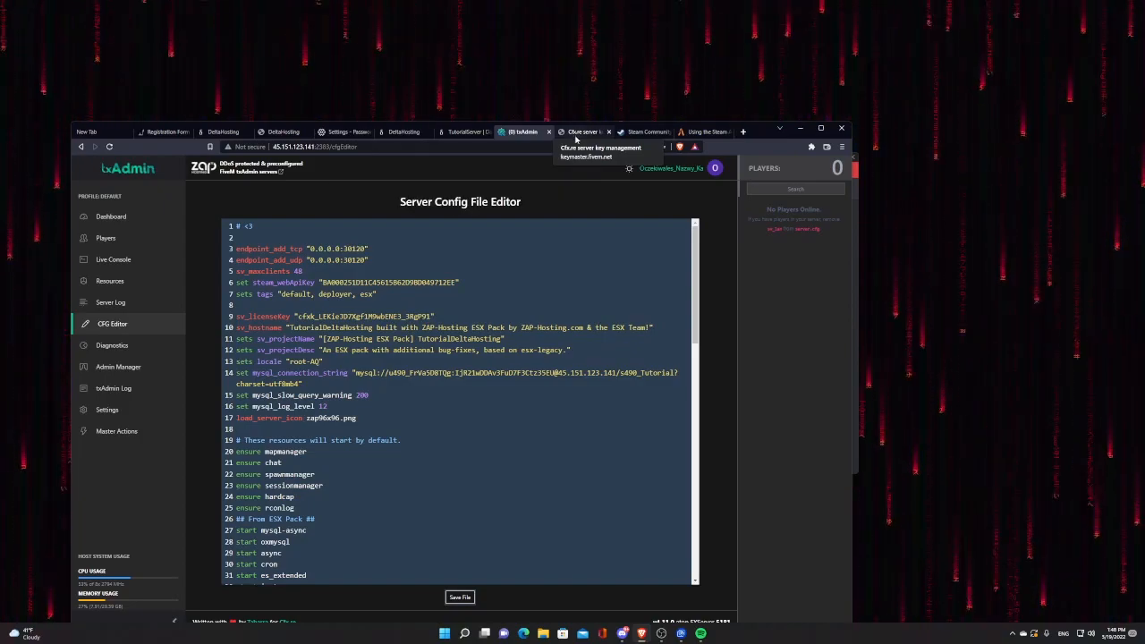
{"action": "key", "text": "ctrl+z"}
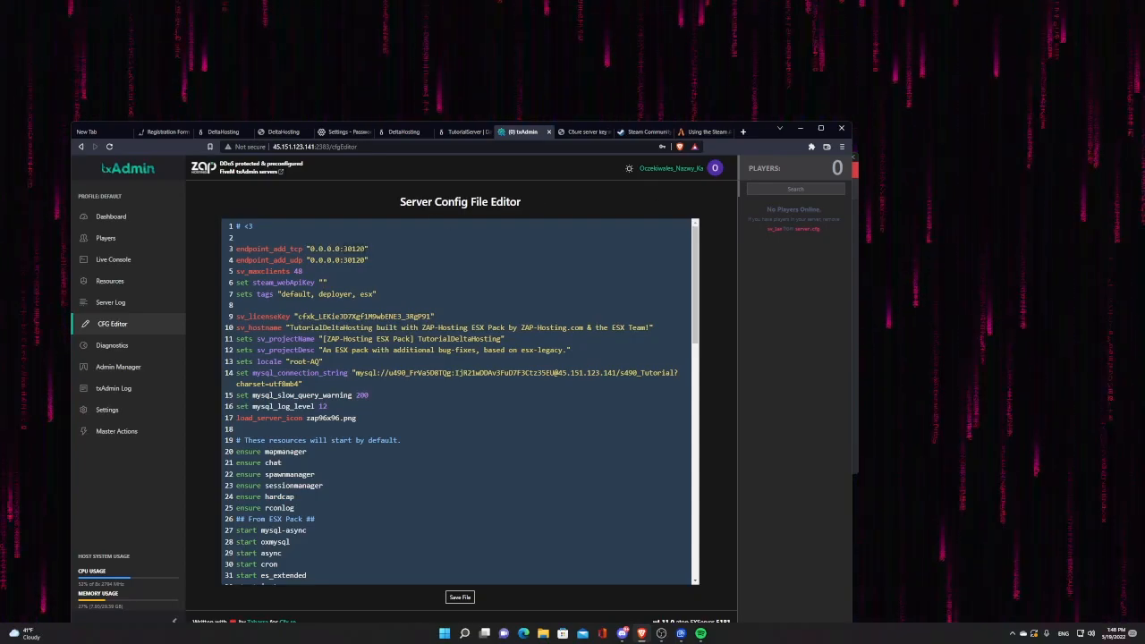
{"action": "left_click", "coordinate": [453, 136]}
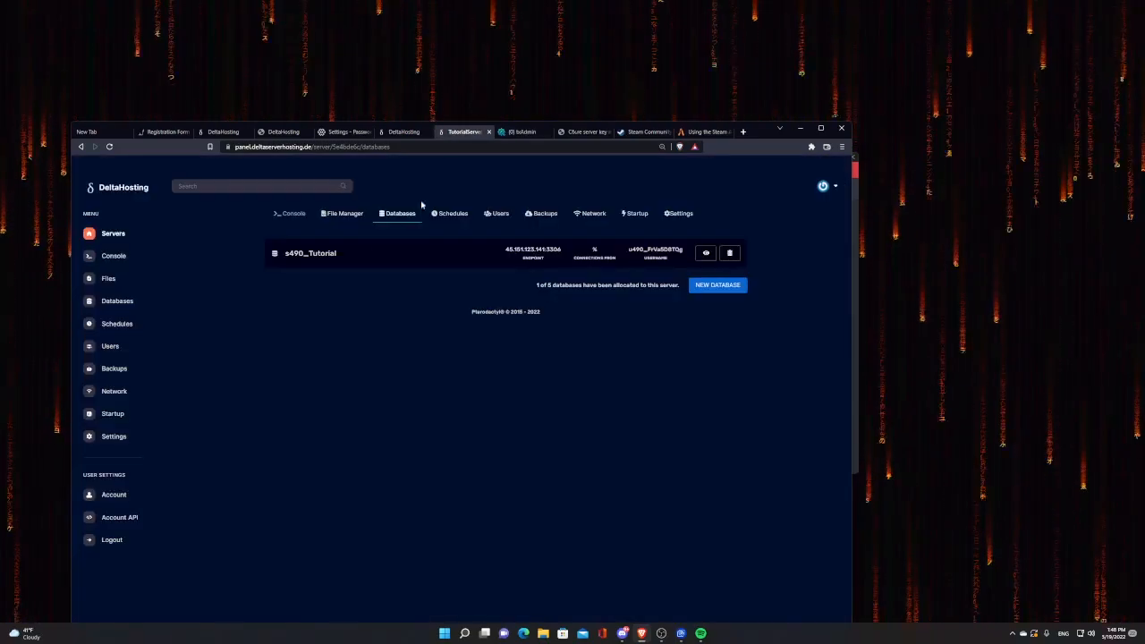
Step: Copy the server address from the console and change the endpoint ports in server.cfg to 2100, then save
{"action": "left_click", "coordinate": [300, 218]}
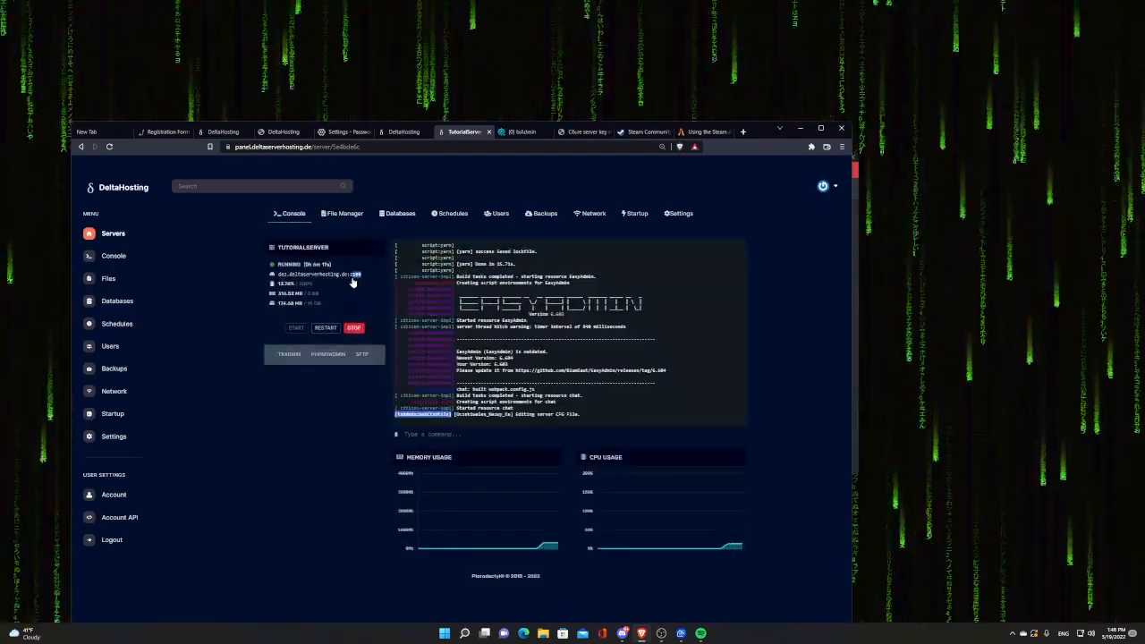
{"action": "double_click", "coordinate": [351, 277]}
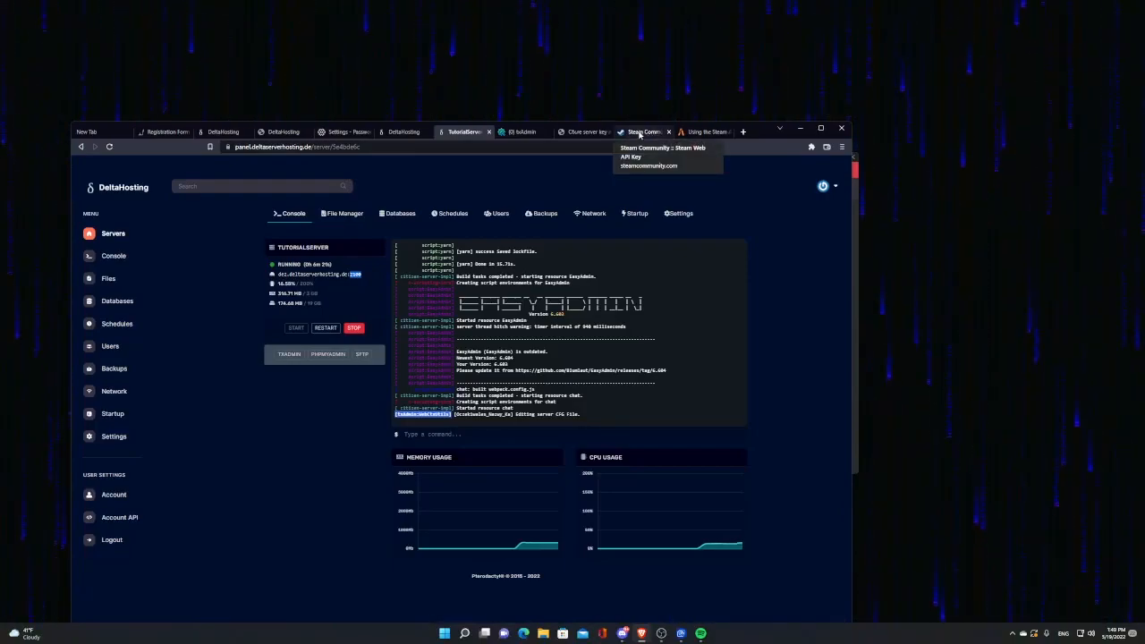
{"action": "left_click", "coordinate": [527, 133]}
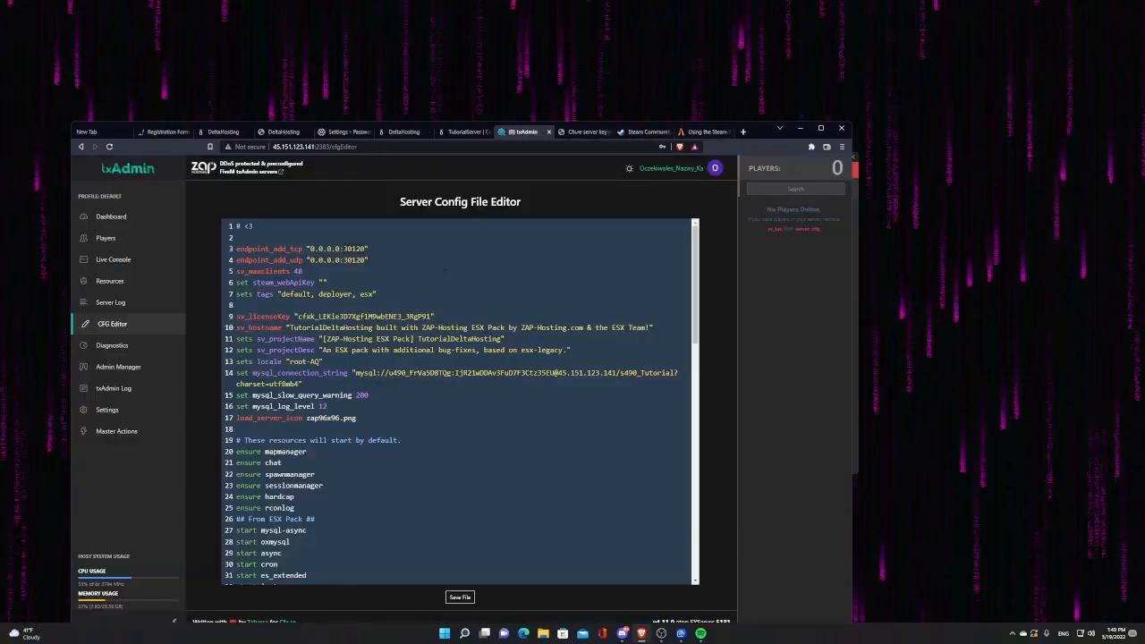
{"action": "type", "text": "2100"}
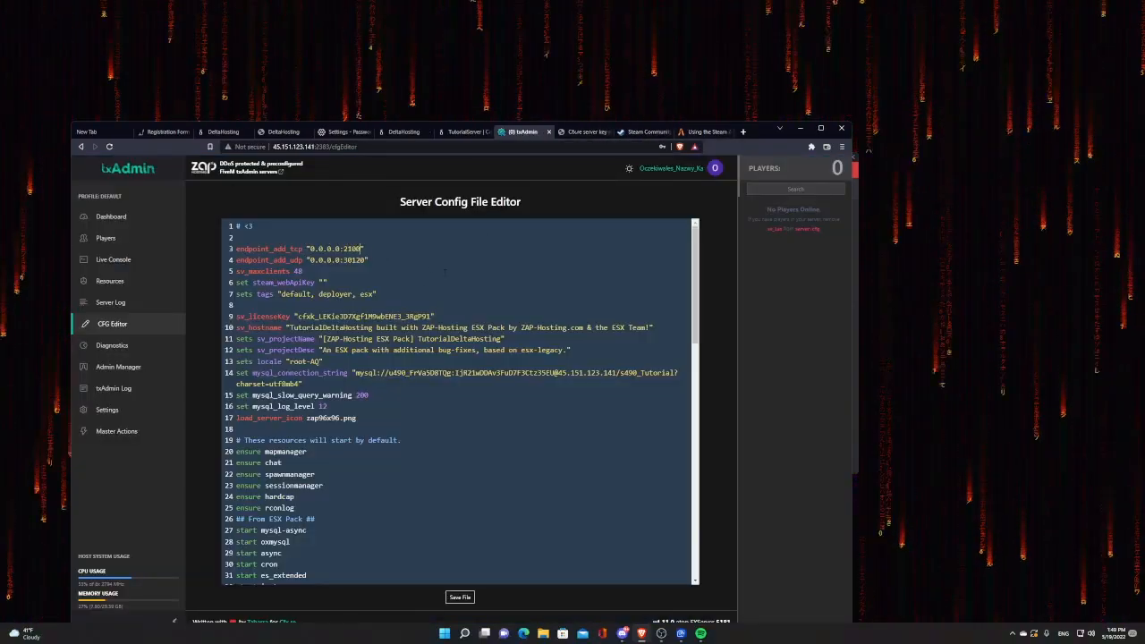
{"action": "key", "text": "BackSpace"}
{"action": "key", "text": "BackSpace"}
{"action": "key", "text": "BackSpace"}
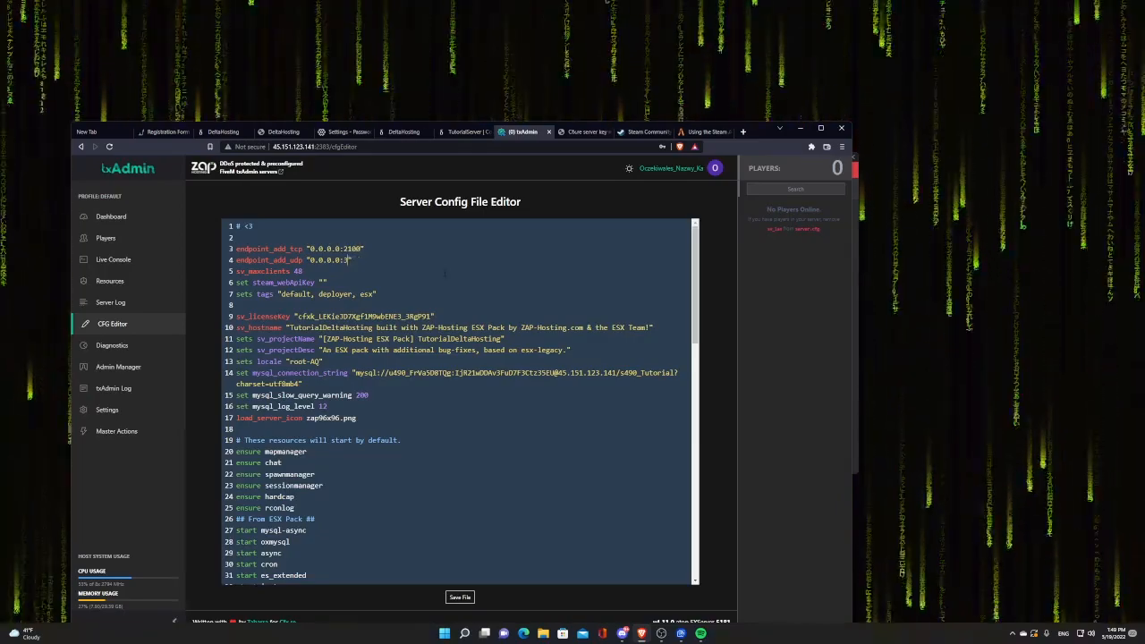
{"action": "type", "text": "2100"}
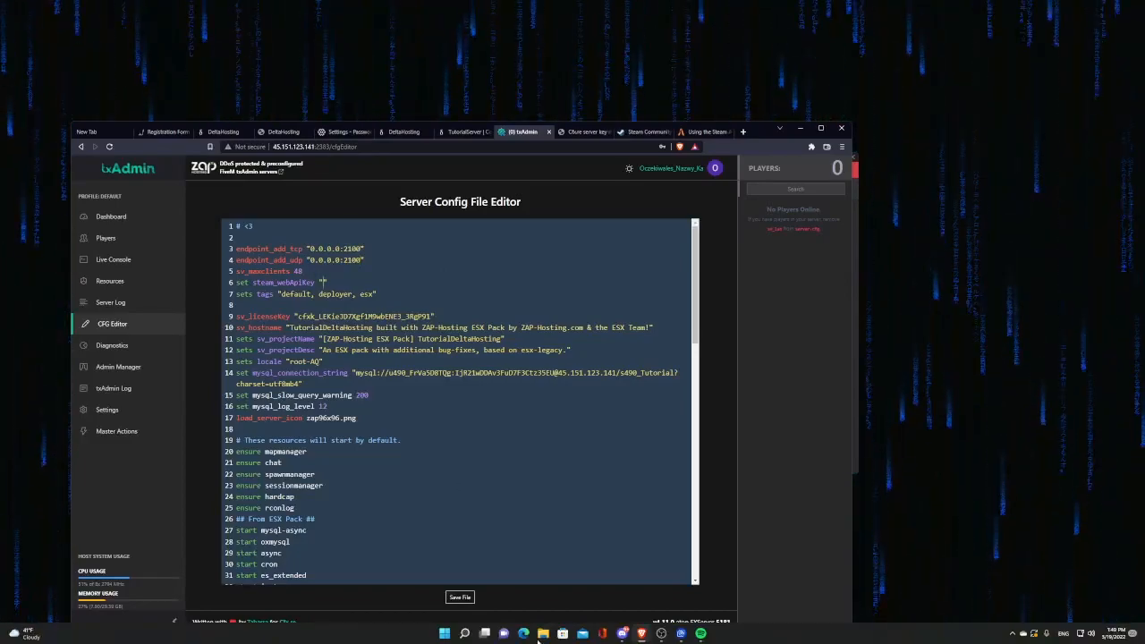
{"action": "left_click", "coordinate": [459, 596]}
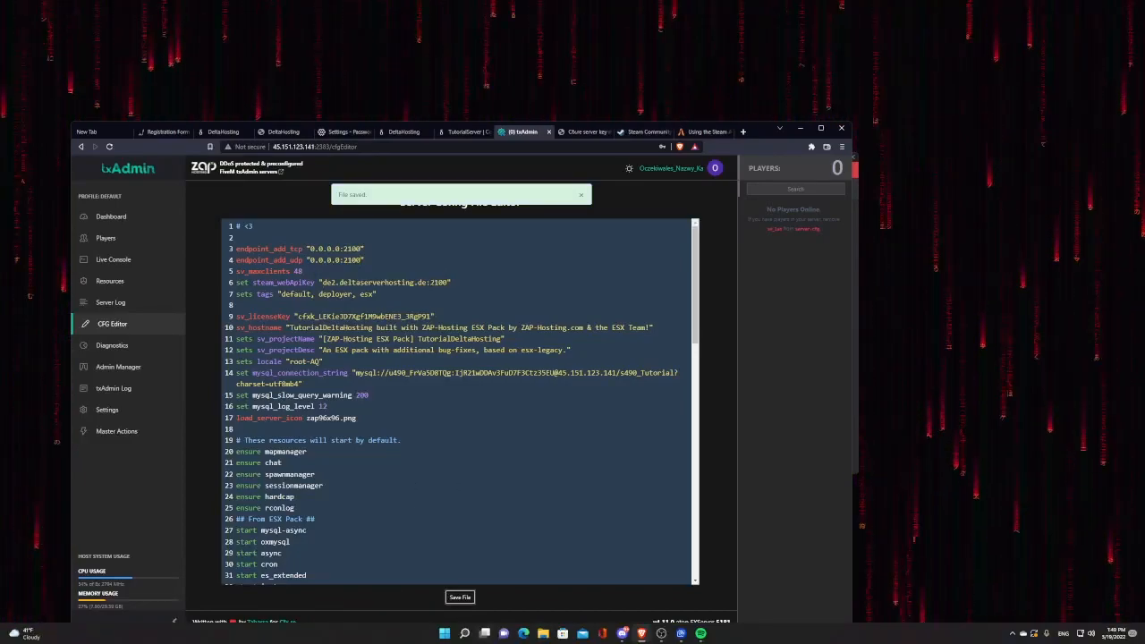
Step: Put the Steam Web API key back into line 6's steam_webApiKey quotes and save server.cfg
{"action": "key", "text": "ctrl+z"}
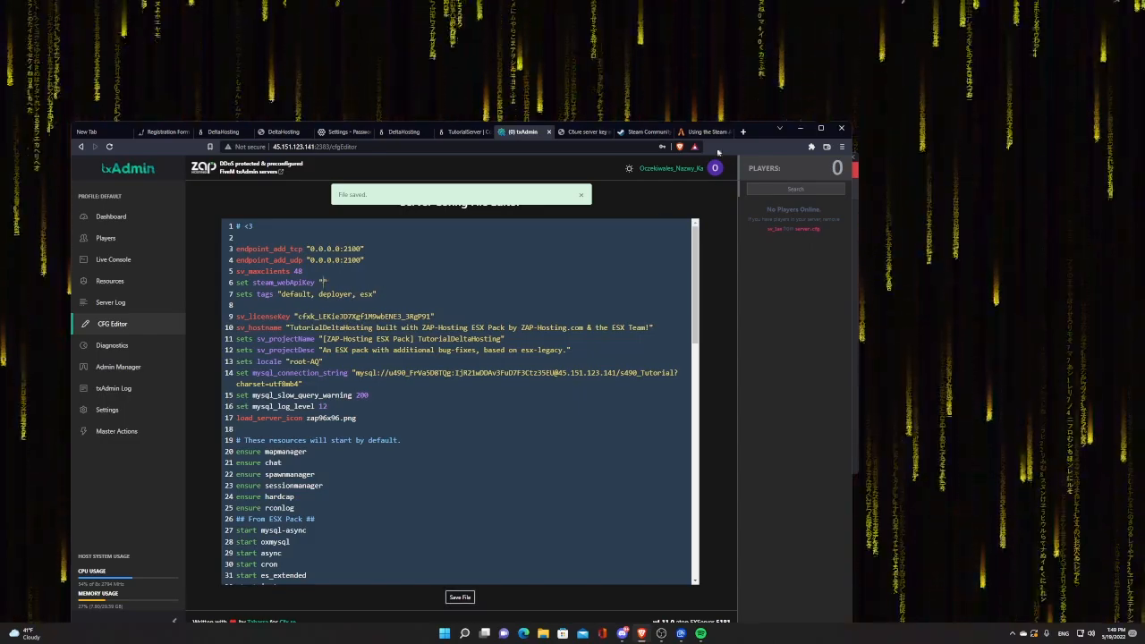
{"action": "left_click", "coordinate": [705, 132]}
{"action": "left_click", "coordinate": [641, 132]}
{"action": "left_click_drag", "start_coordinate": [305, 274], "coordinate": [288, 284]}
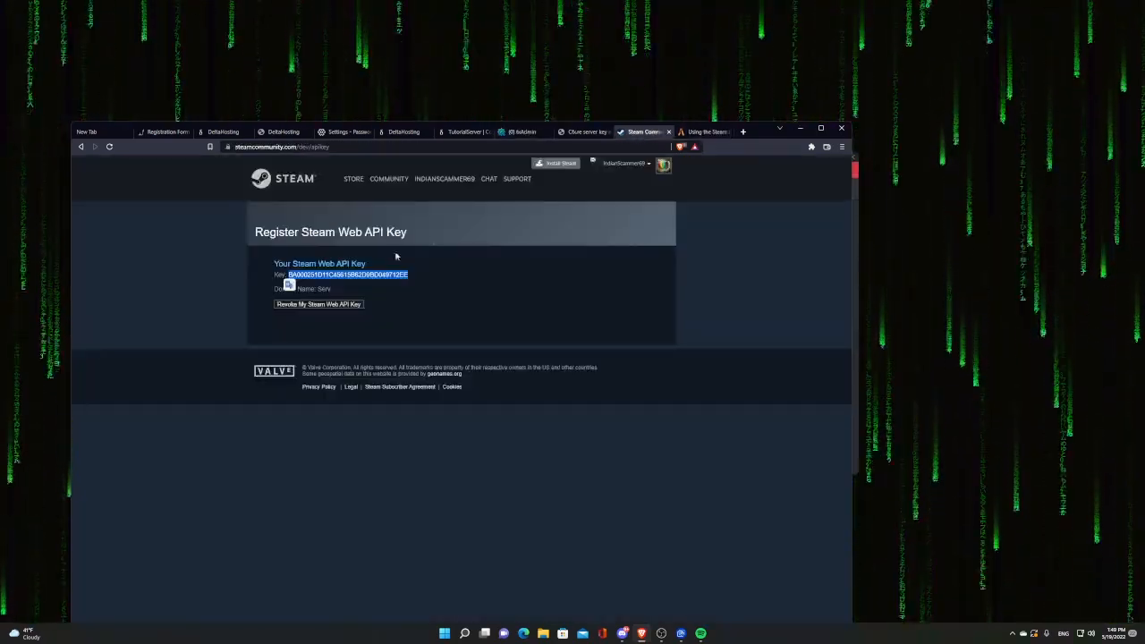
{"action": "left_click_drag", "start_coordinate": [528, 135], "coordinate": [524, 139]}
{"action": "left_click_drag", "start_coordinate": [324, 282], "coordinate": [324, 283]}
{"action": "left_click", "coordinate": [460, 597]}
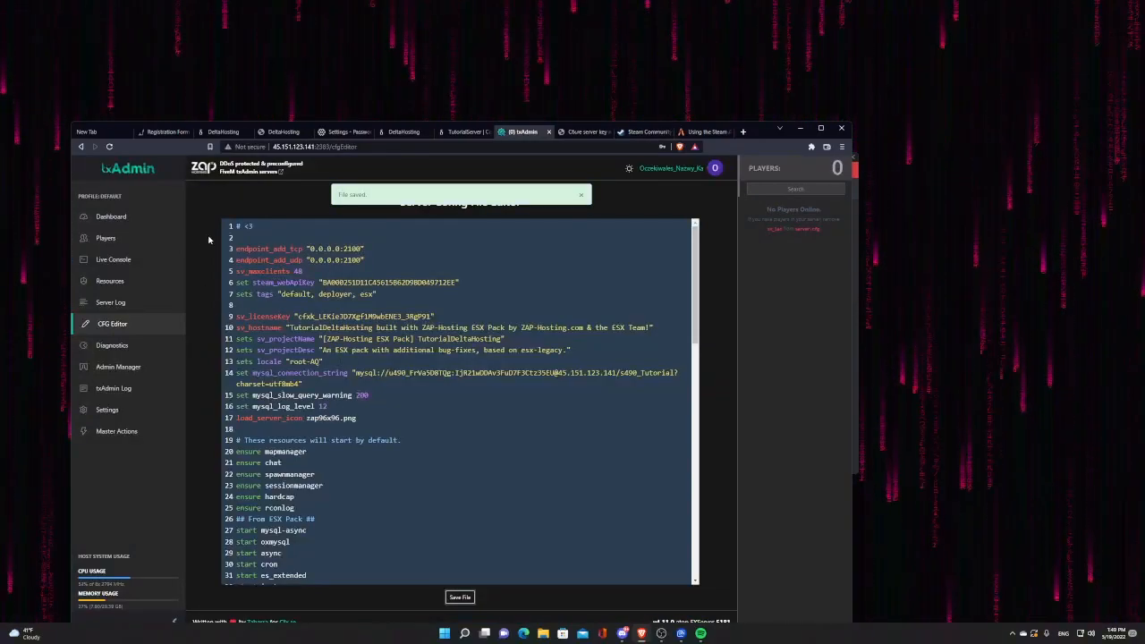
{"action": "left_click", "coordinate": [117, 218]}
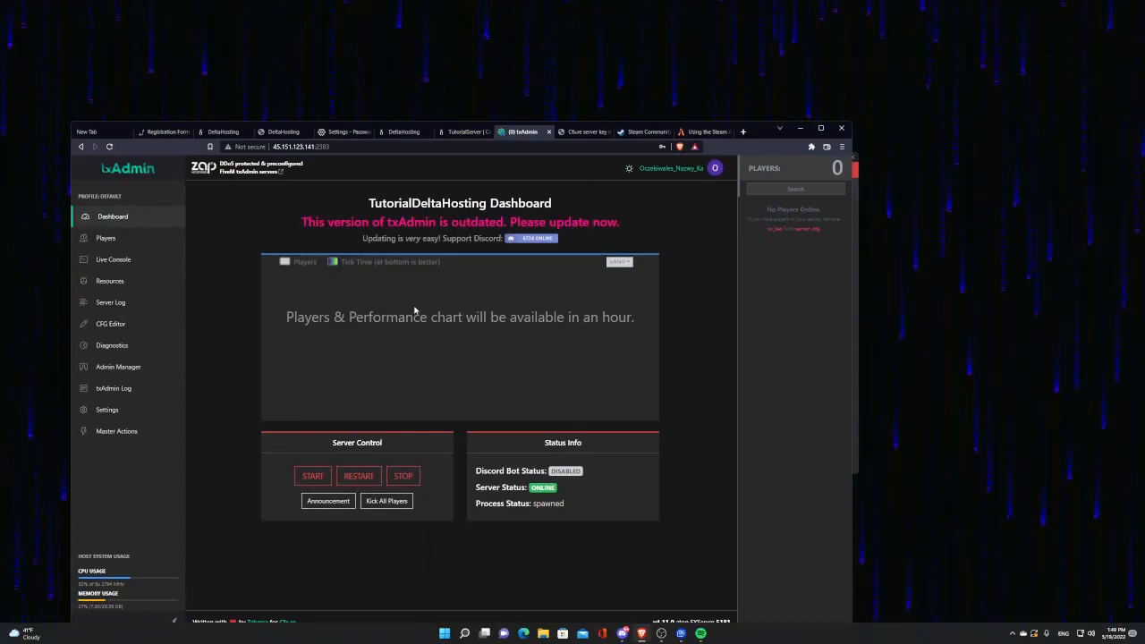
Step: Bring up the TutorialServer console page and launch FiveM from the Start menu search
{"action": "left_click_drag", "start_coordinate": [753, 136], "coordinate": [721, 182]}
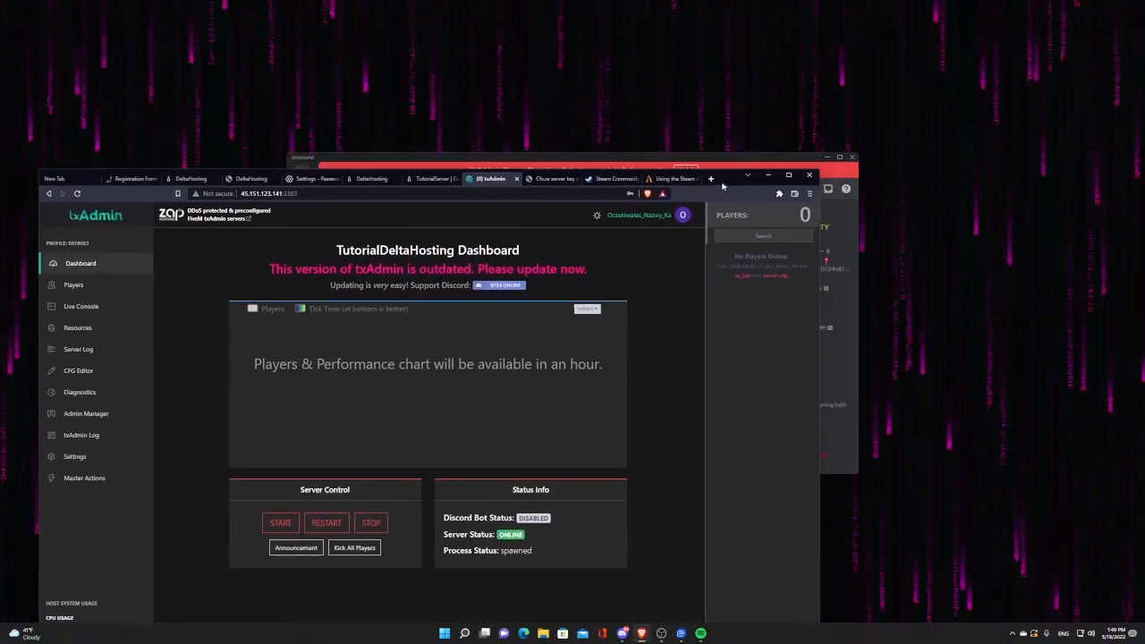
{"action": "left_click", "coordinate": [428, 183]}
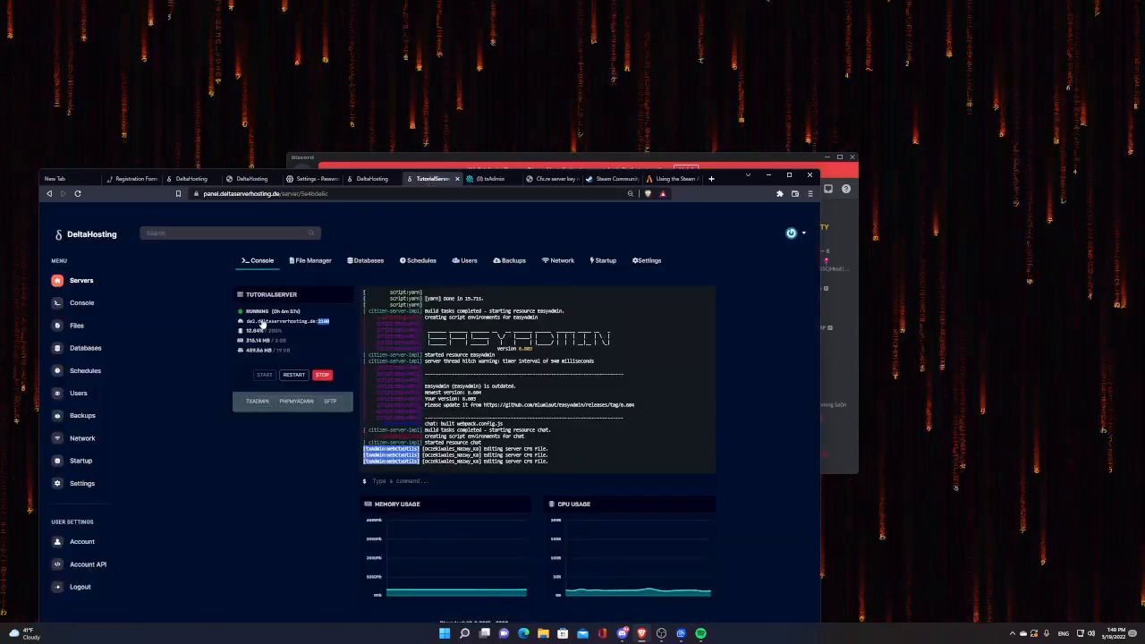
{"action": "left_click", "coordinate": [261, 324]}
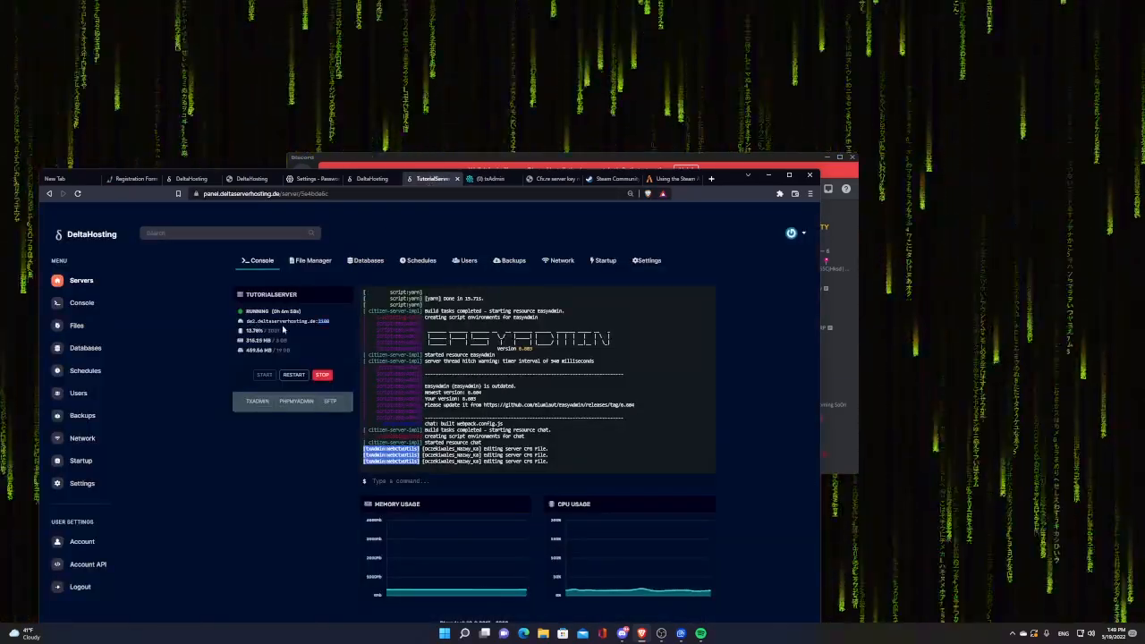
{"action": "left_click", "coordinate": [445, 633]}
{"action": "type", "text": "fivem"}
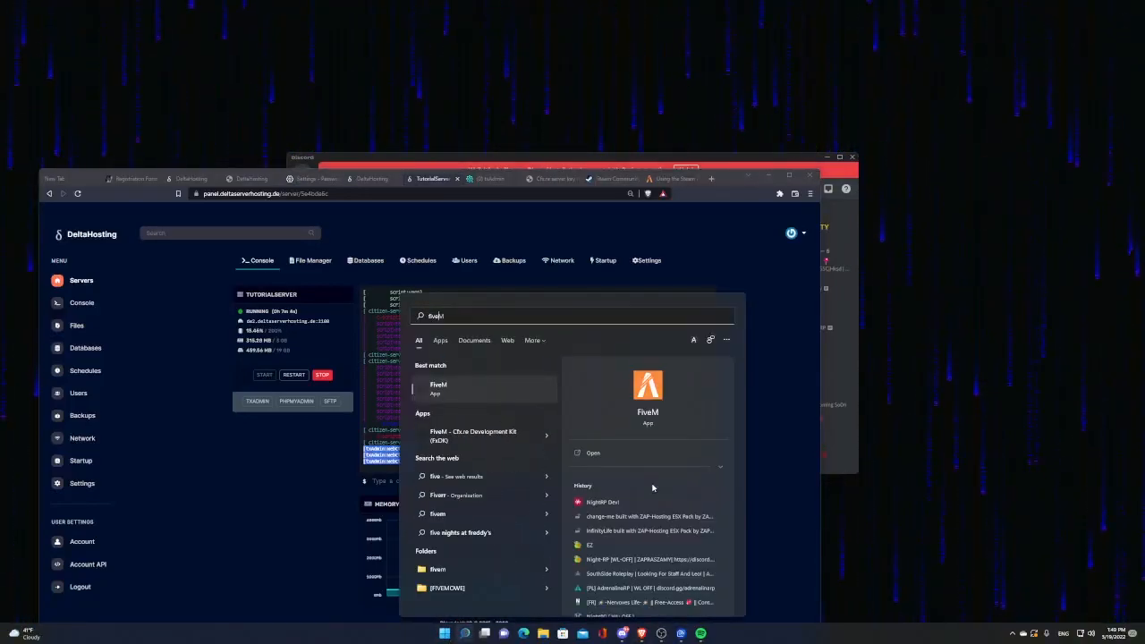
{"action": "key", "text": "Return"}
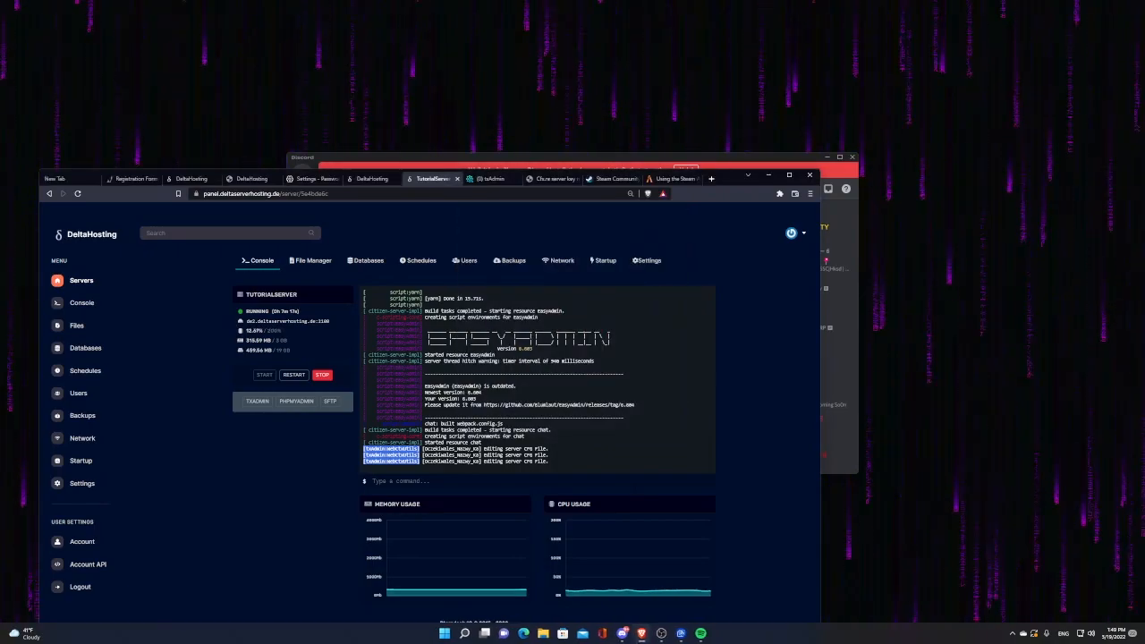
Step: Restart TutorialServer, then run 'connect de2.deltaserverhosting.de:2100' in FiveM's F8 console
{"action": "left_click", "coordinate": [322, 375]}
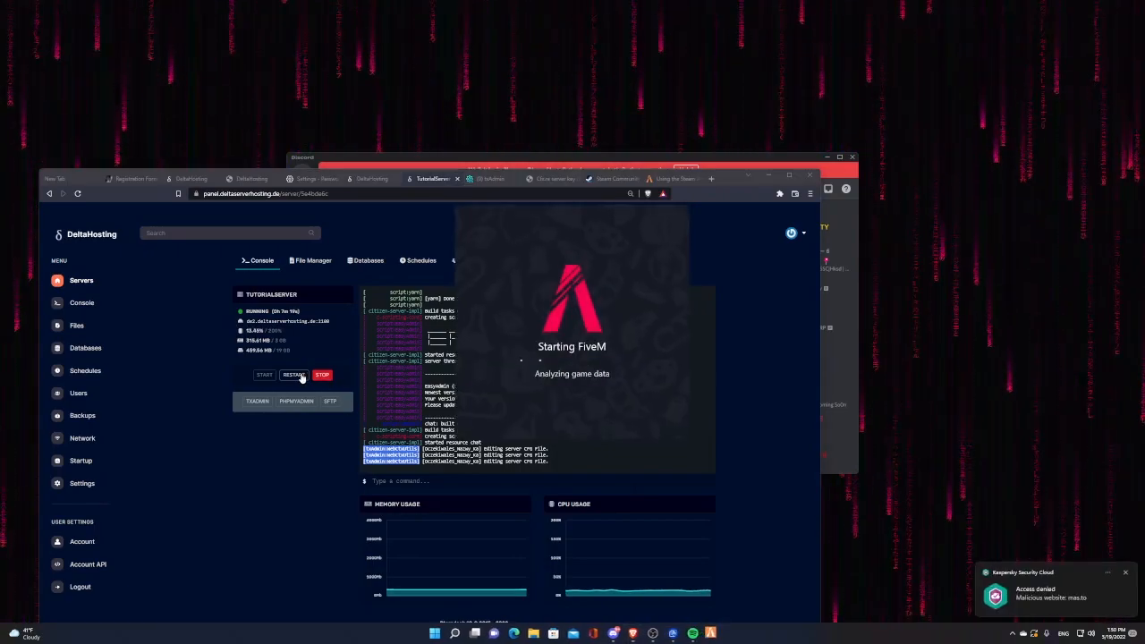
{"action": "left_click", "coordinate": [264, 375]}
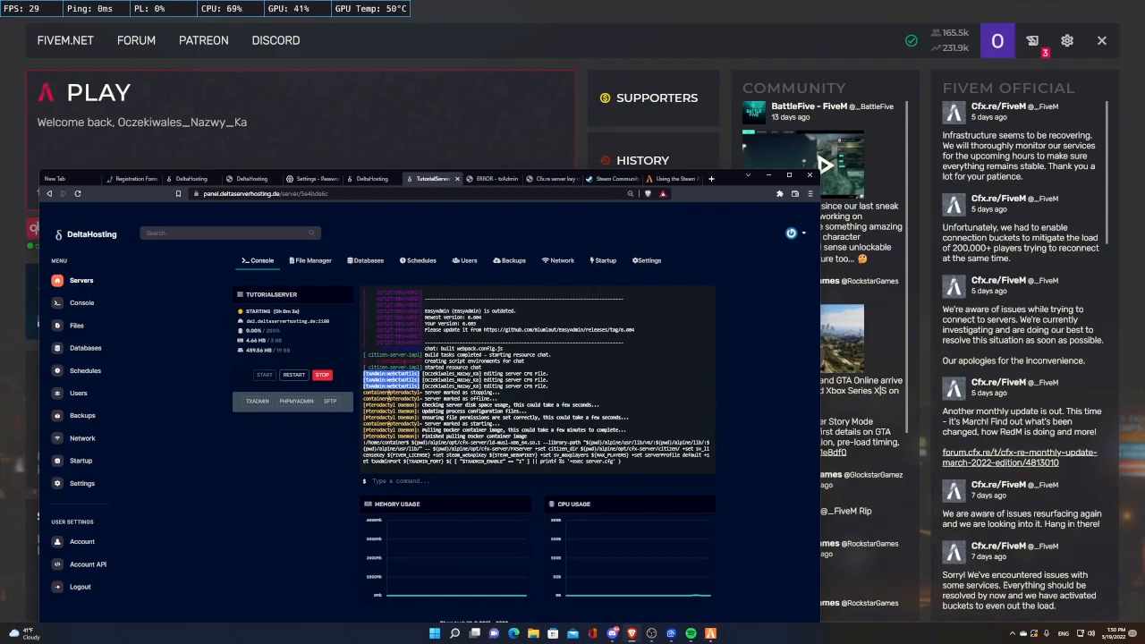
{"action": "left_click", "coordinate": [1, 419]}
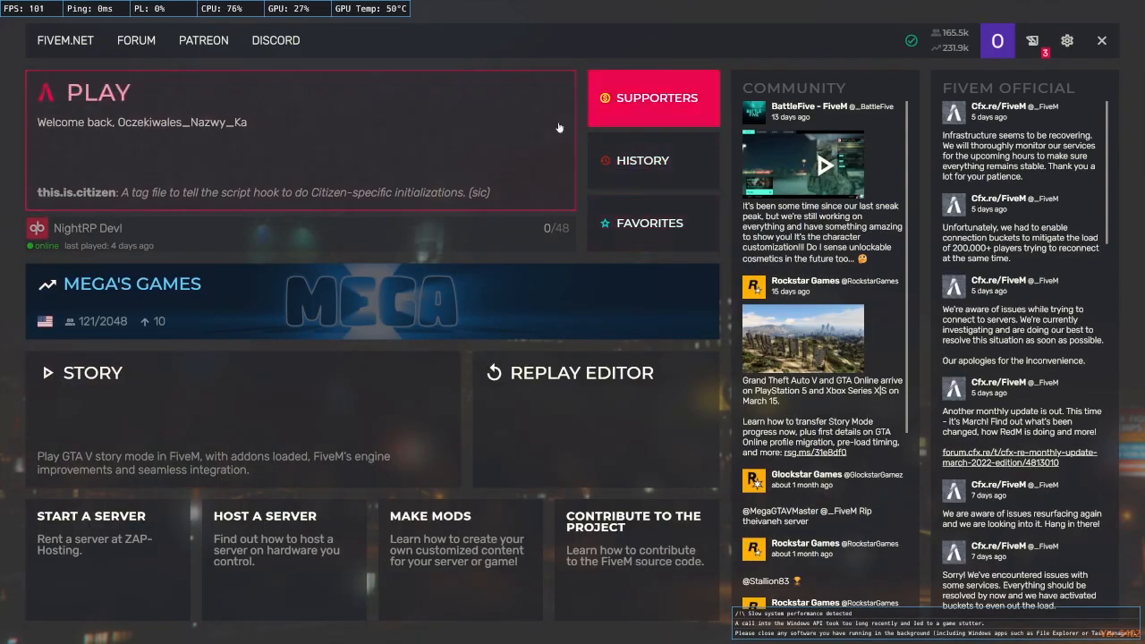
{"action": "key", "text": "F8"}
{"action": "type", "text": "connec"}
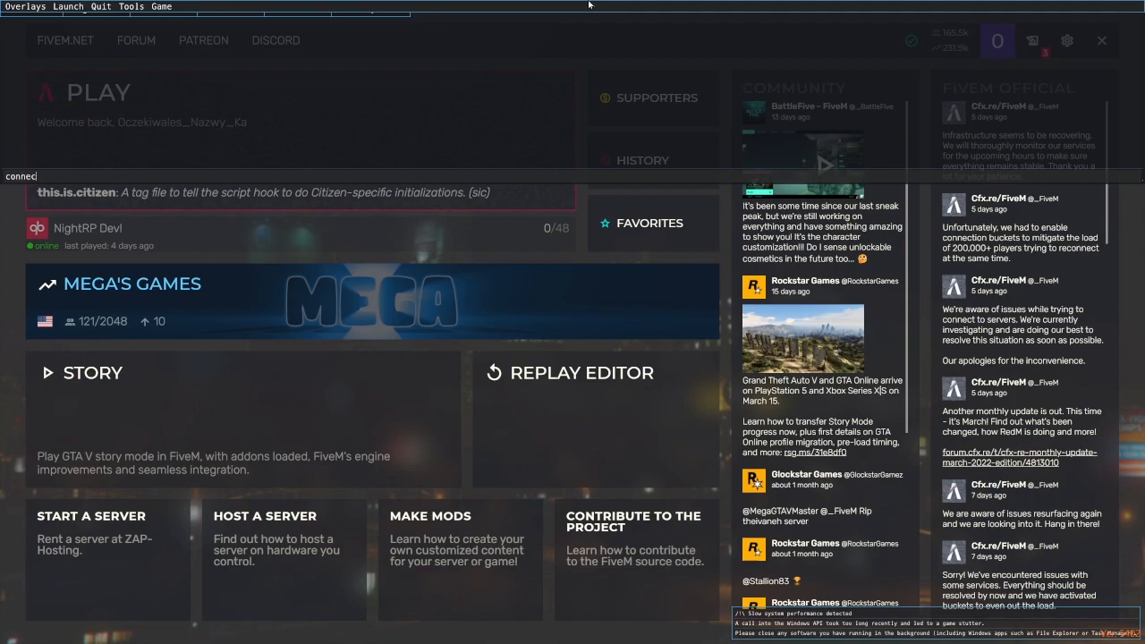
{"action": "type", "text": "t"}
{"action": "type", "text": "de2.deltaserverhosting.de:2100"}
{"action": "key", "text": "alt+Tab"}
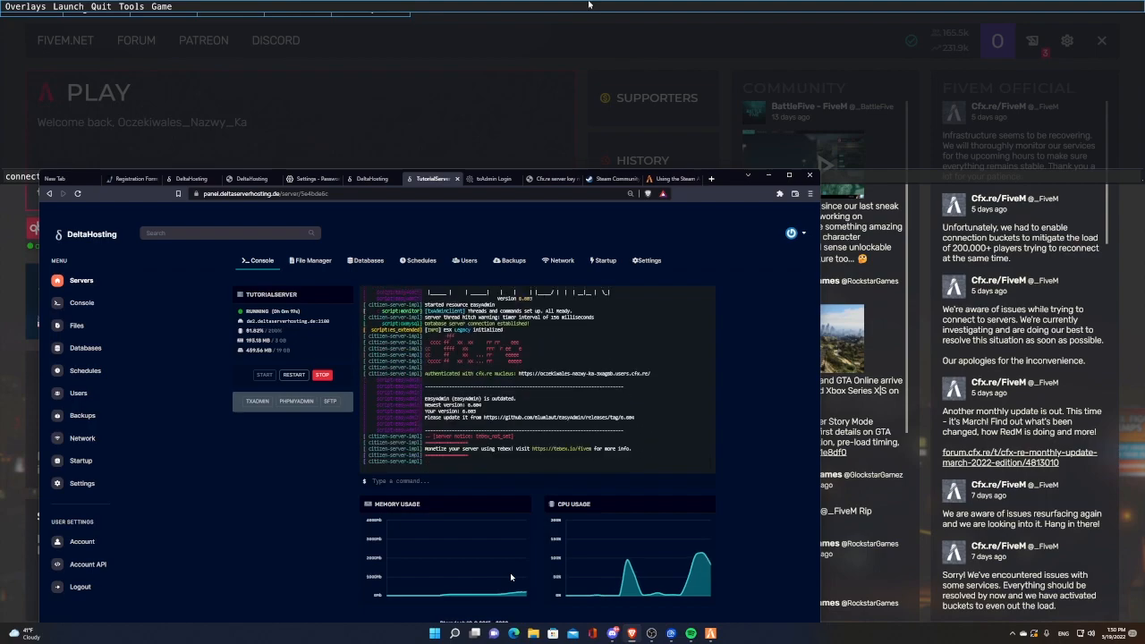
{"action": "left_click", "coordinate": [876, 179]}
{"action": "key", "text": "Return"}
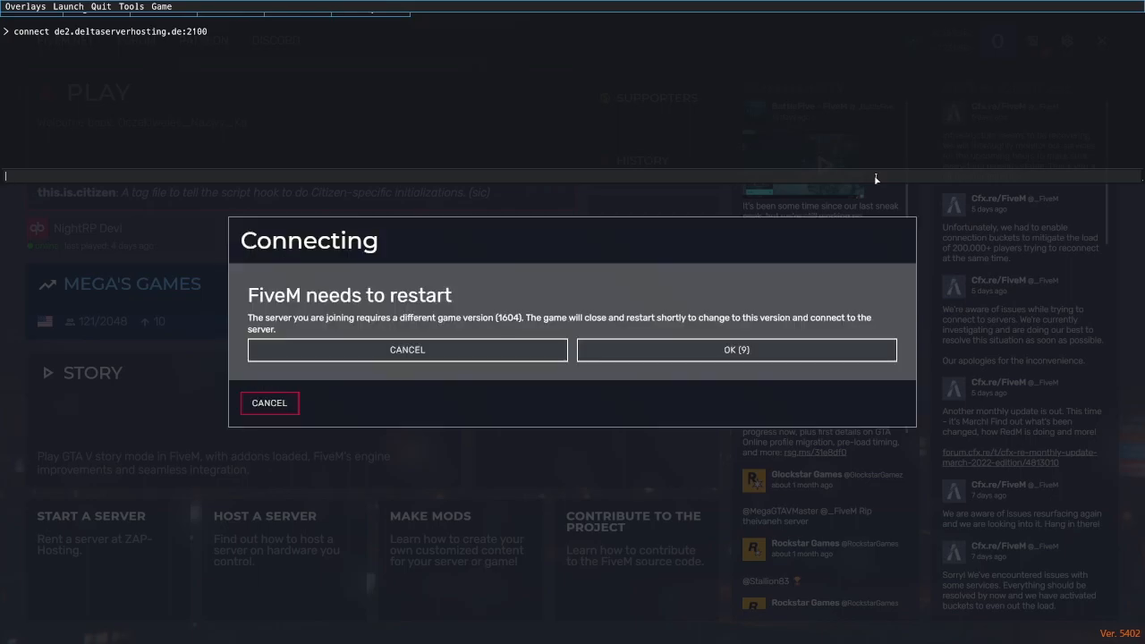
Step: Accept FiveM's restart onto game build 1604 and rejoin the TutorialDeltaHosting server
{"action": "key", "text": "F8"}
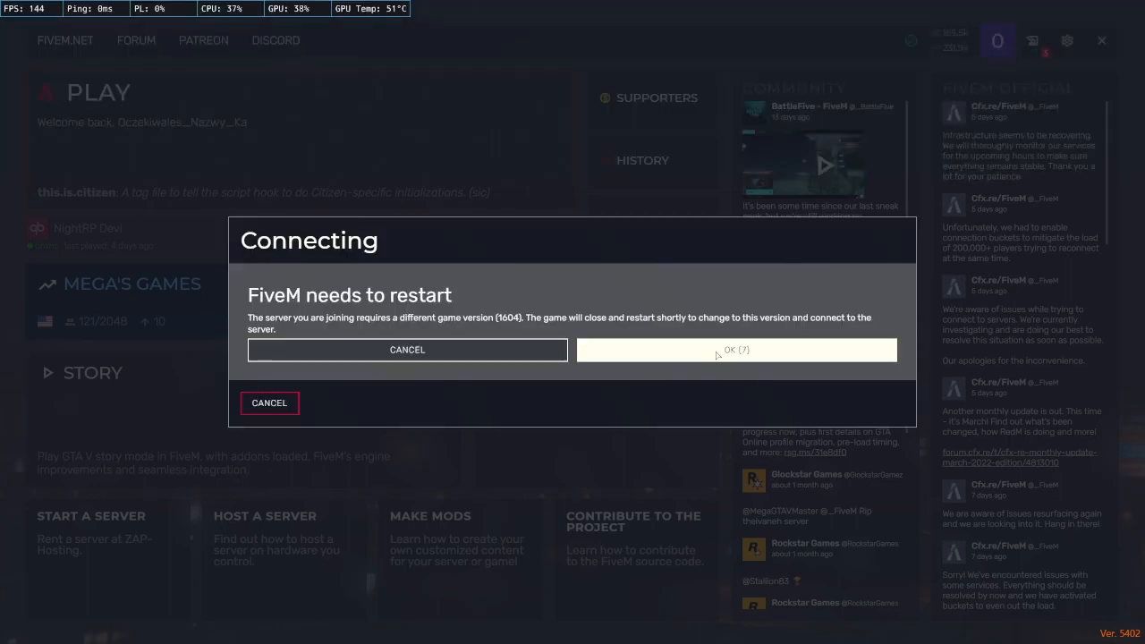
{"action": "left_click", "coordinate": [731, 352]}
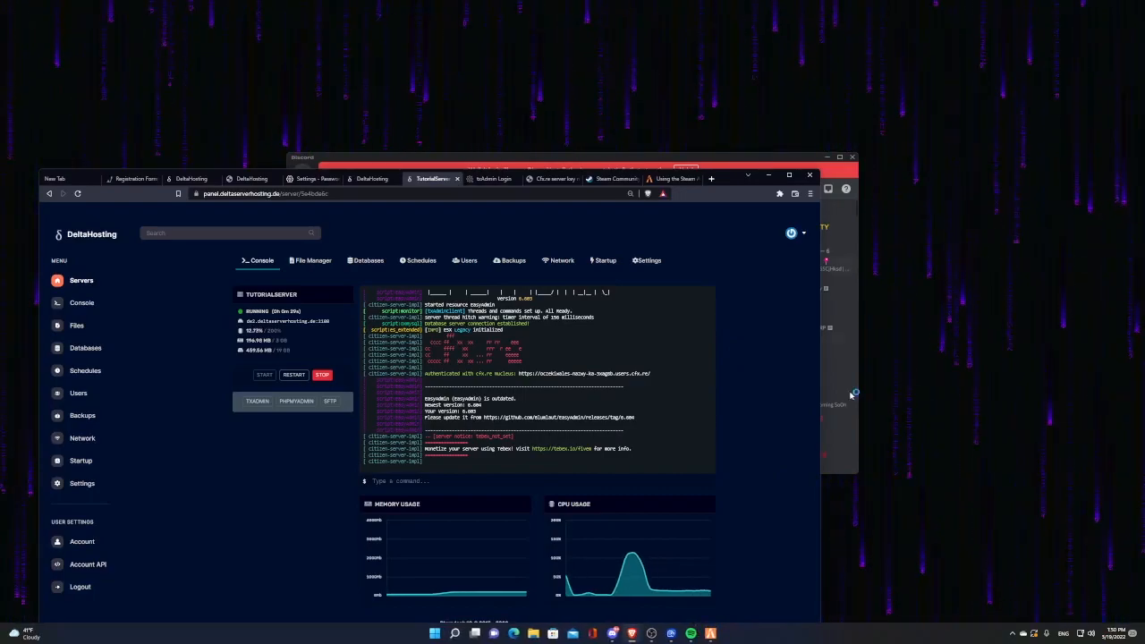
{"action": "left_click", "coordinate": [711, 633]}
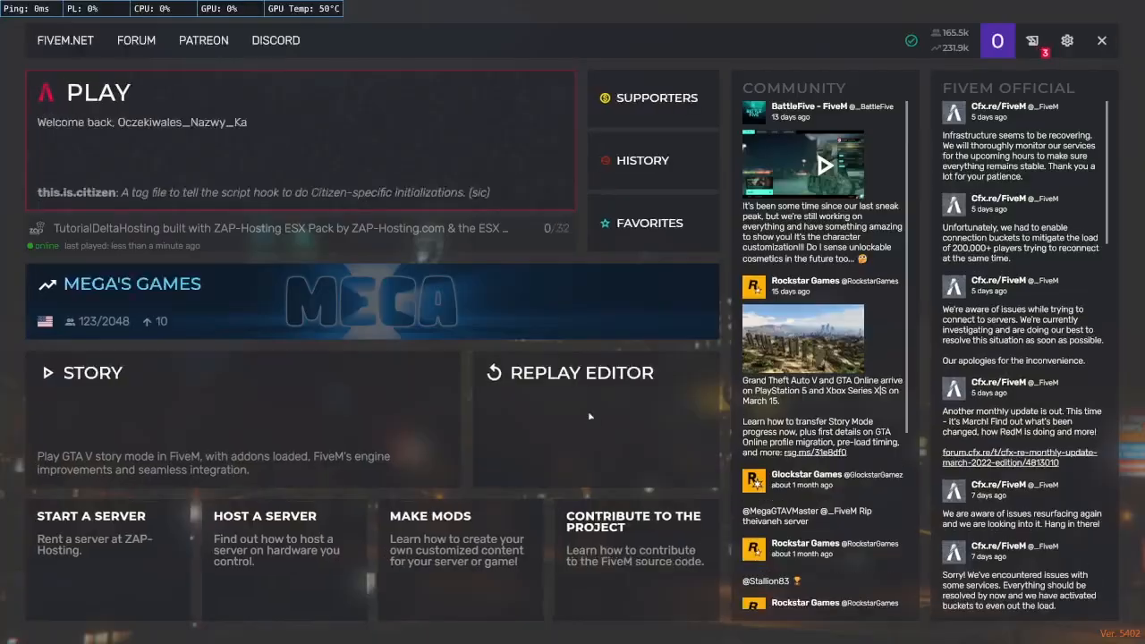
{"action": "left_click", "coordinate": [571, 295]}
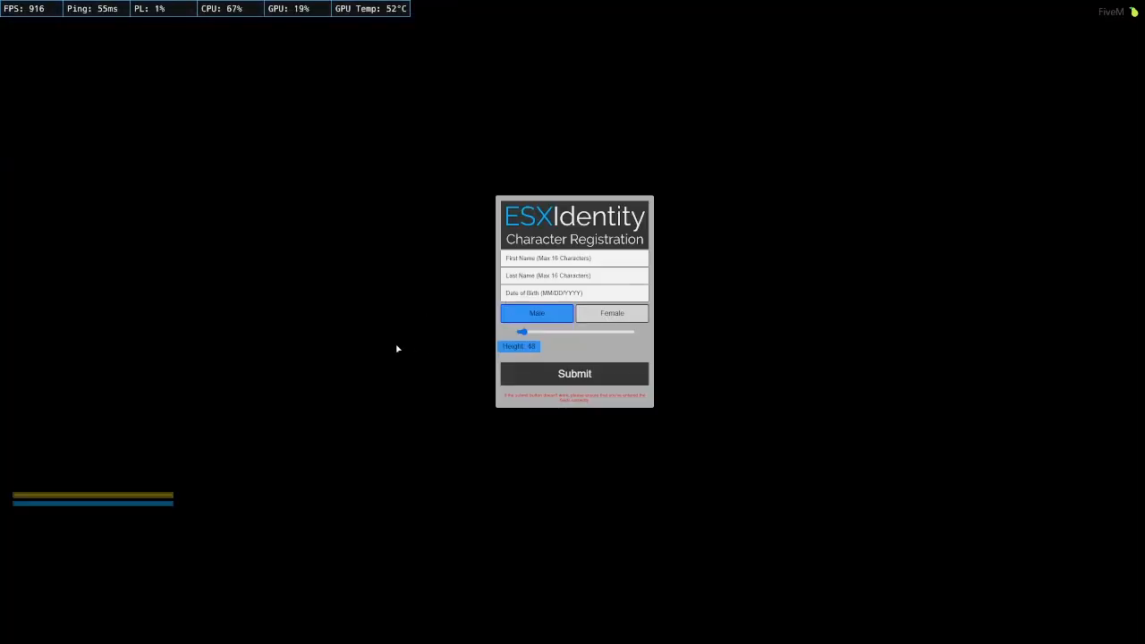
Step: Register a character with first and last names, birth date 12/12/1999, and maximum height
{"action": "left_click", "coordinate": [519, 259]}
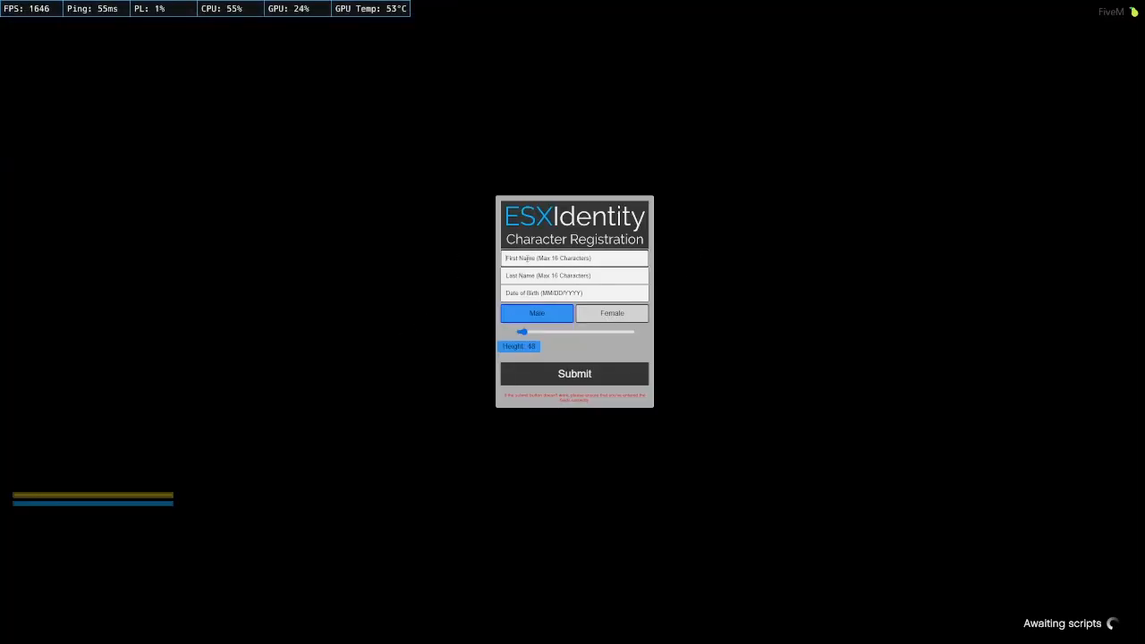
{"action": "type", "text": "dsgsrgadsf"}
{"action": "key", "text": "Tab"}
{"action": "type", "text": "sdfgdfggh"}
{"action": "left_click", "coordinate": [531, 293]}
{"action": "type", "text": "12/12/1999"}
{"action": "left_click_drag", "start_coordinate": [523, 334], "coordinate": [632, 334]}
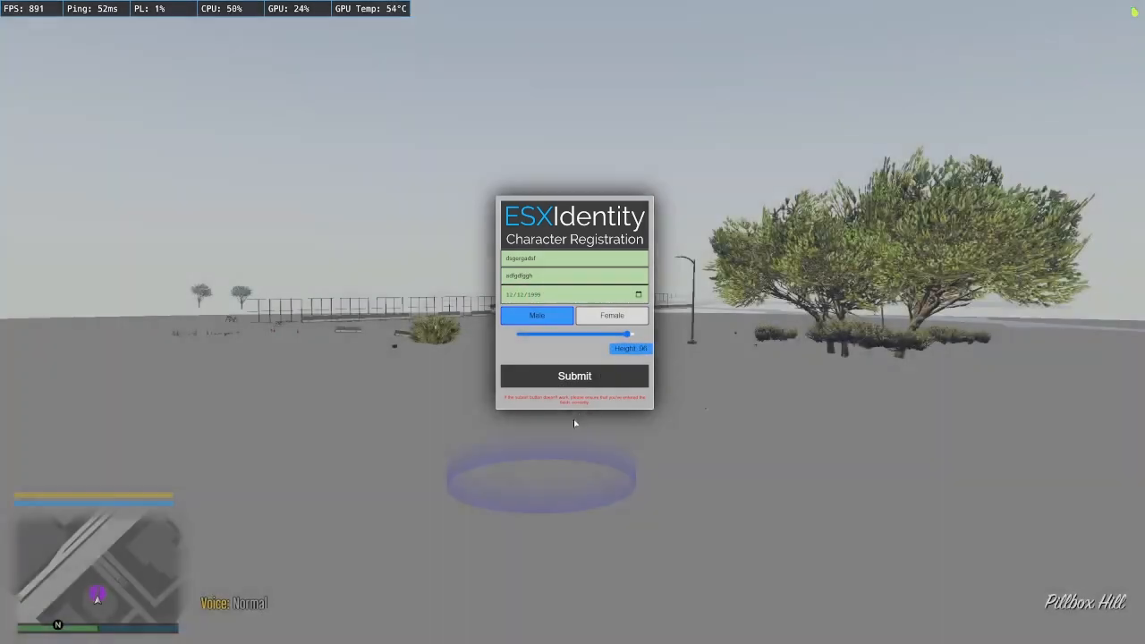
{"action": "left_click", "coordinate": [574, 375]}
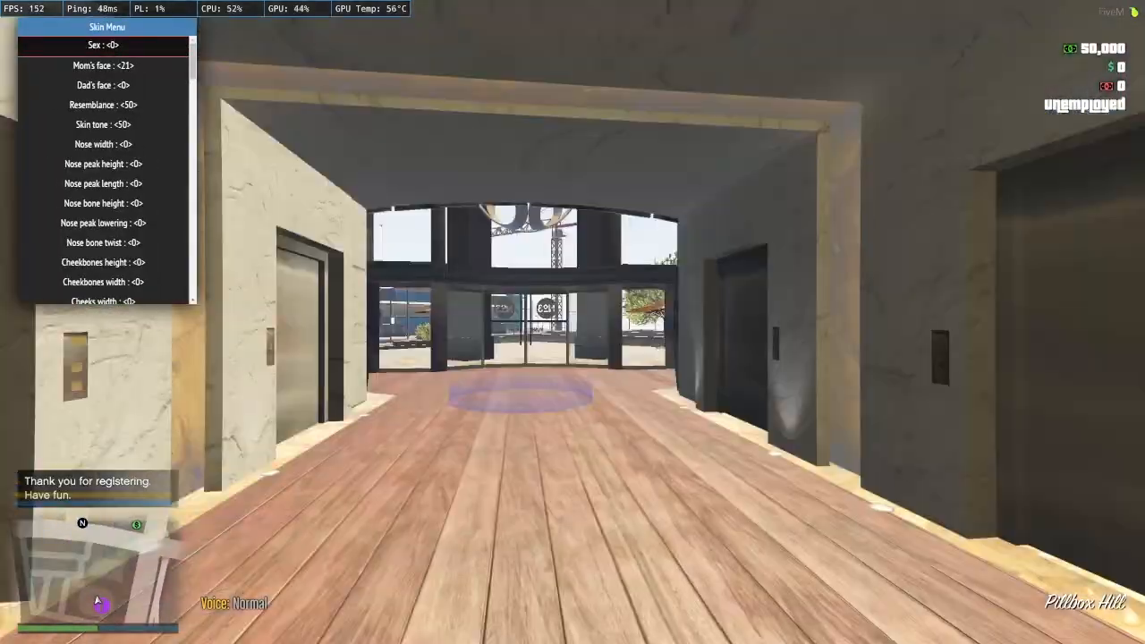
Step: Close the skin menu, run out of the building, and post '/me eeee' in chat
{"action": "key", "text": "Return"}
{"action": "key", "text": "w"}
{"action": "key", "text": "w"}
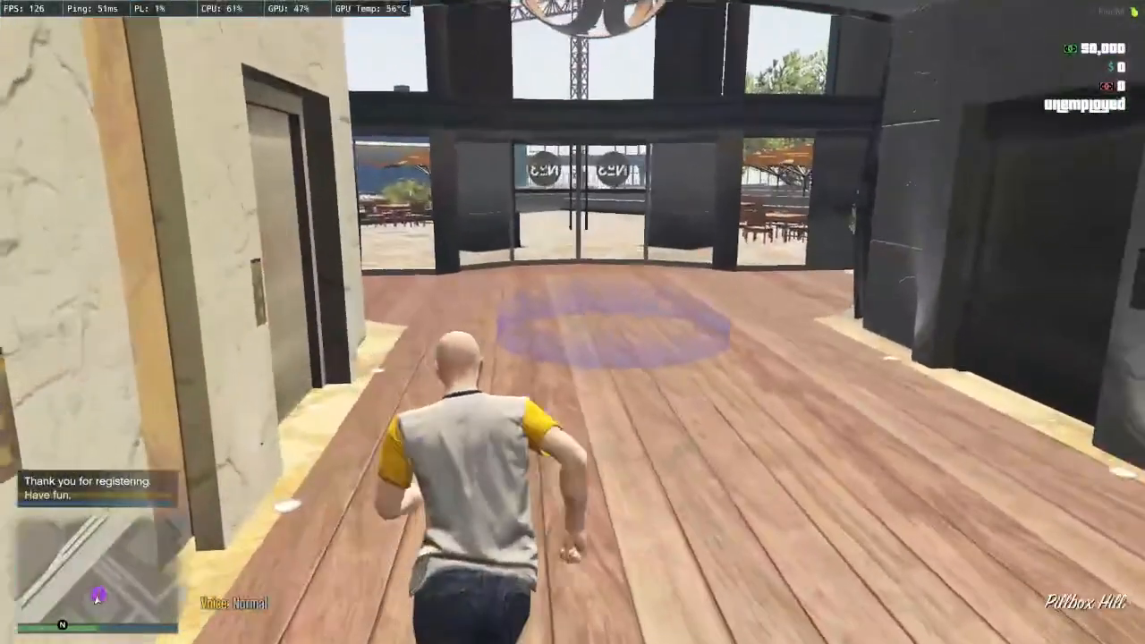
{"action": "key", "text": "w"}
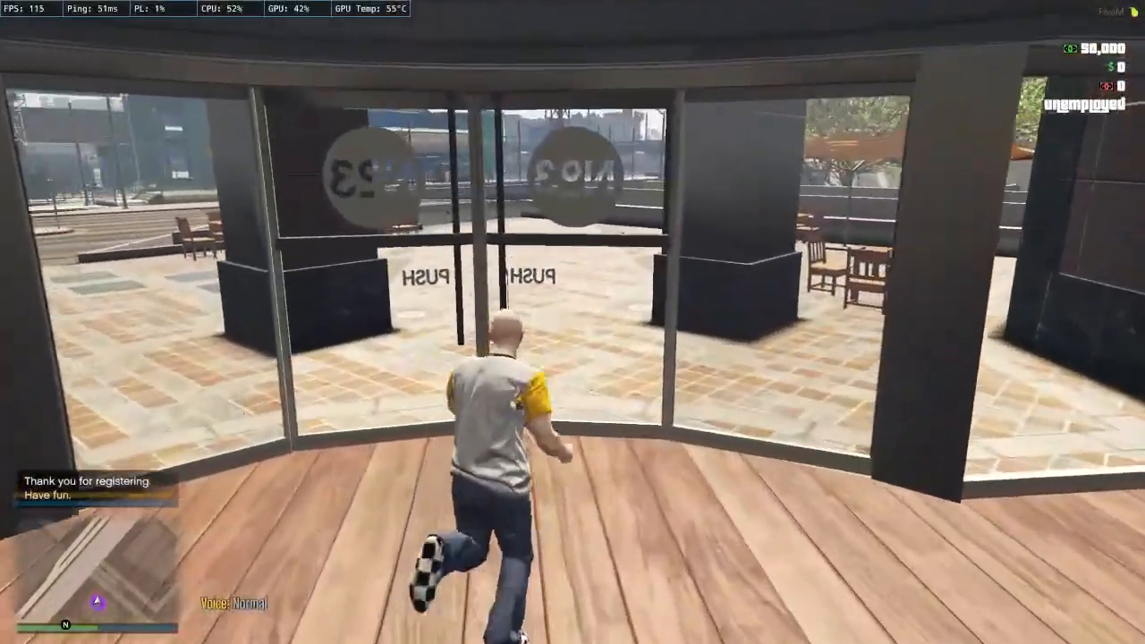
{"action": "key", "text": "w"}
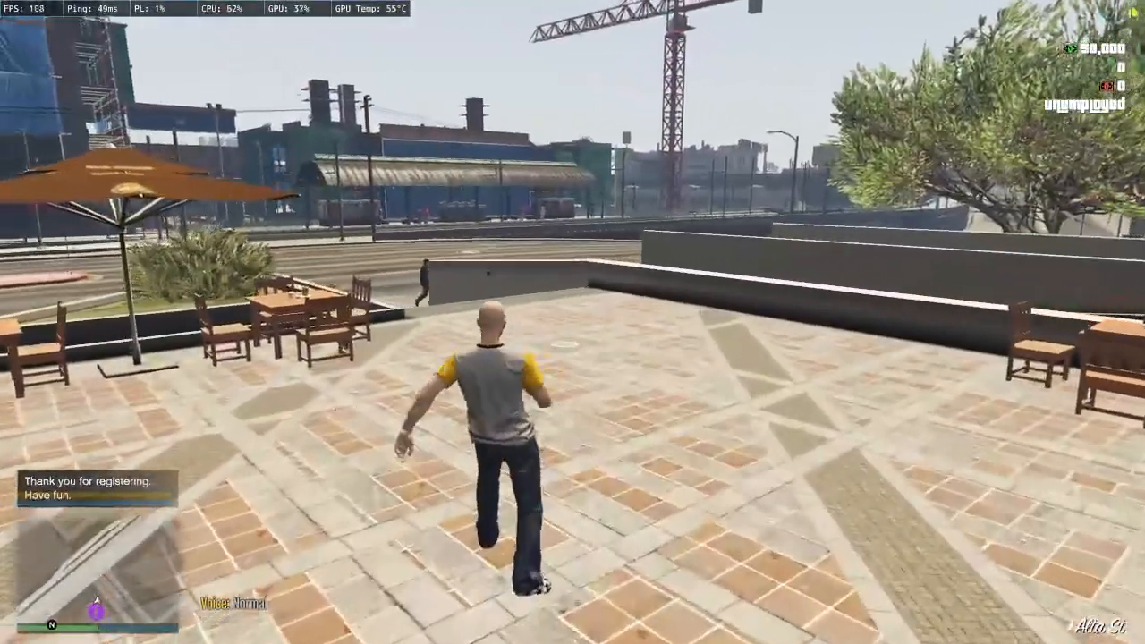
{"action": "type", "text": "t"}
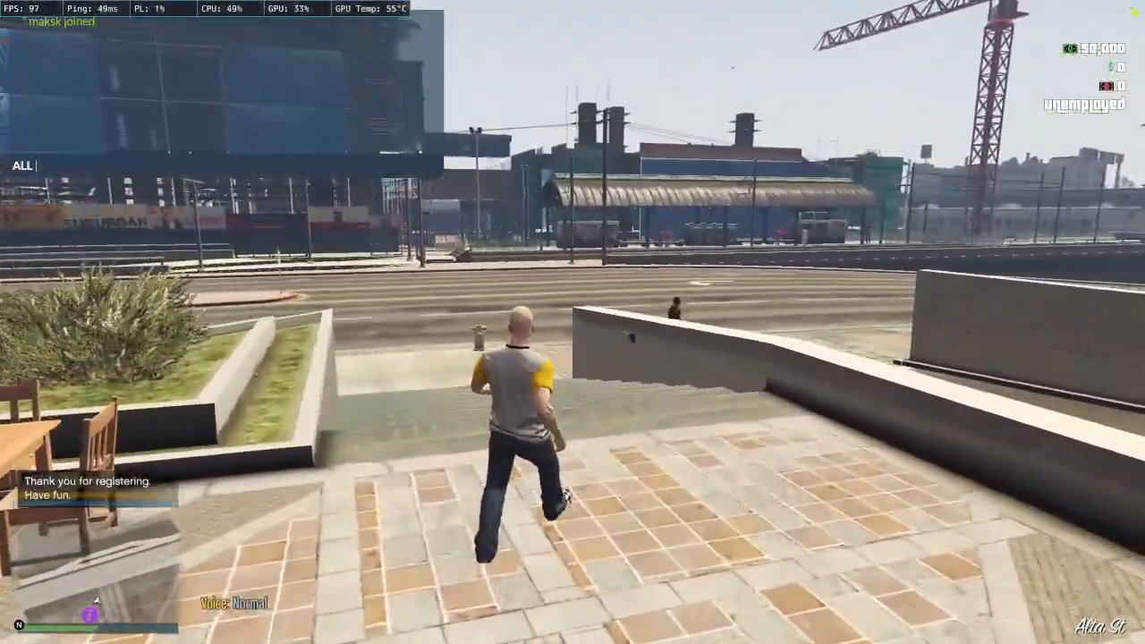
{"action": "type", "text": "/me eeee"}
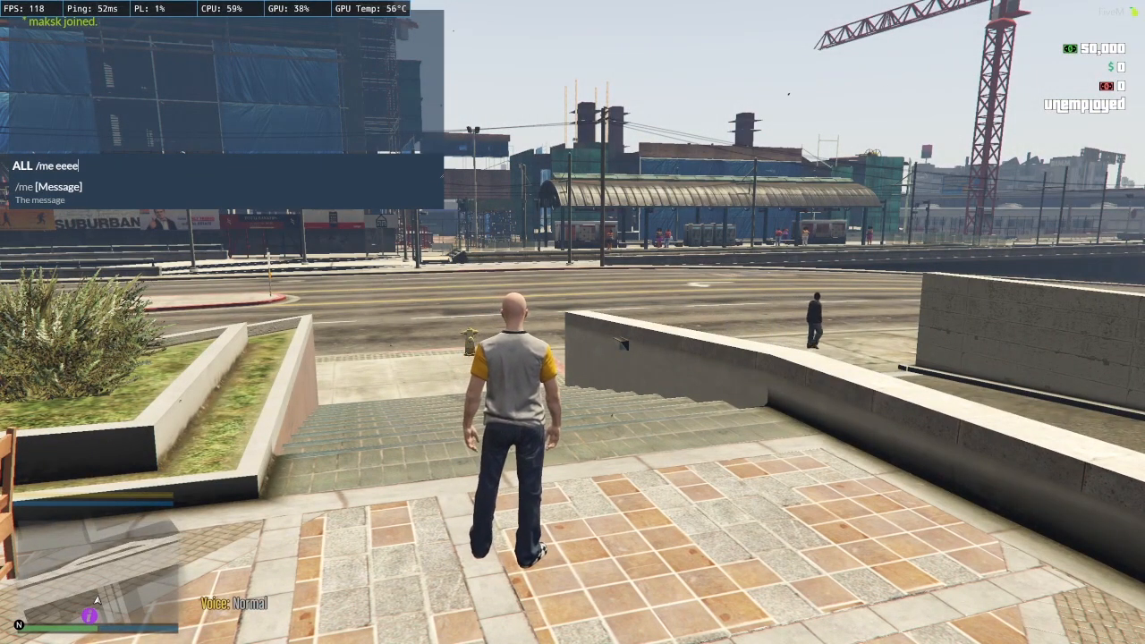
{"action": "key", "text": "Return"}
{"action": "key", "text": "w"}
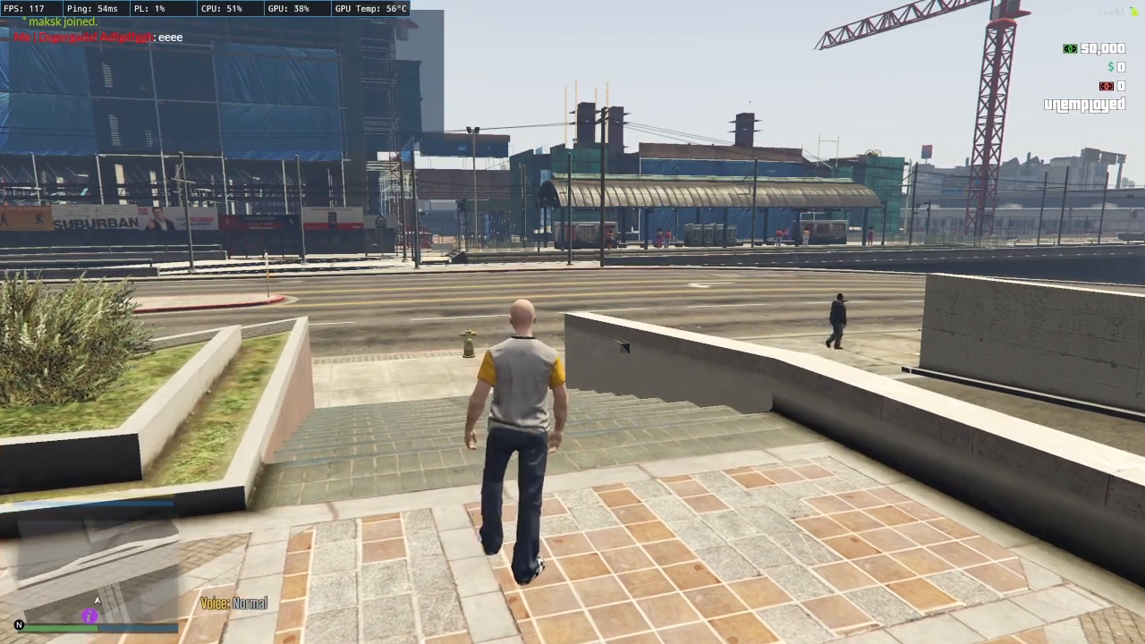